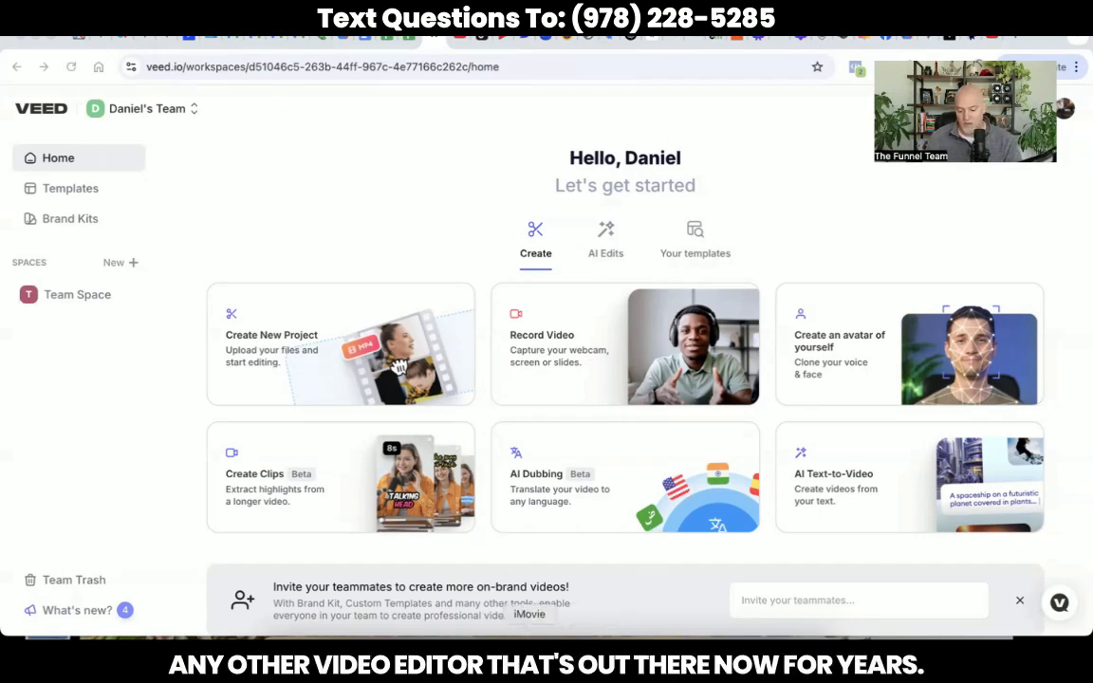
# Step: Switch from Chrome to the iMovie project holding the TFT logo clip and voice-over
pyautogui.click(529, 654)
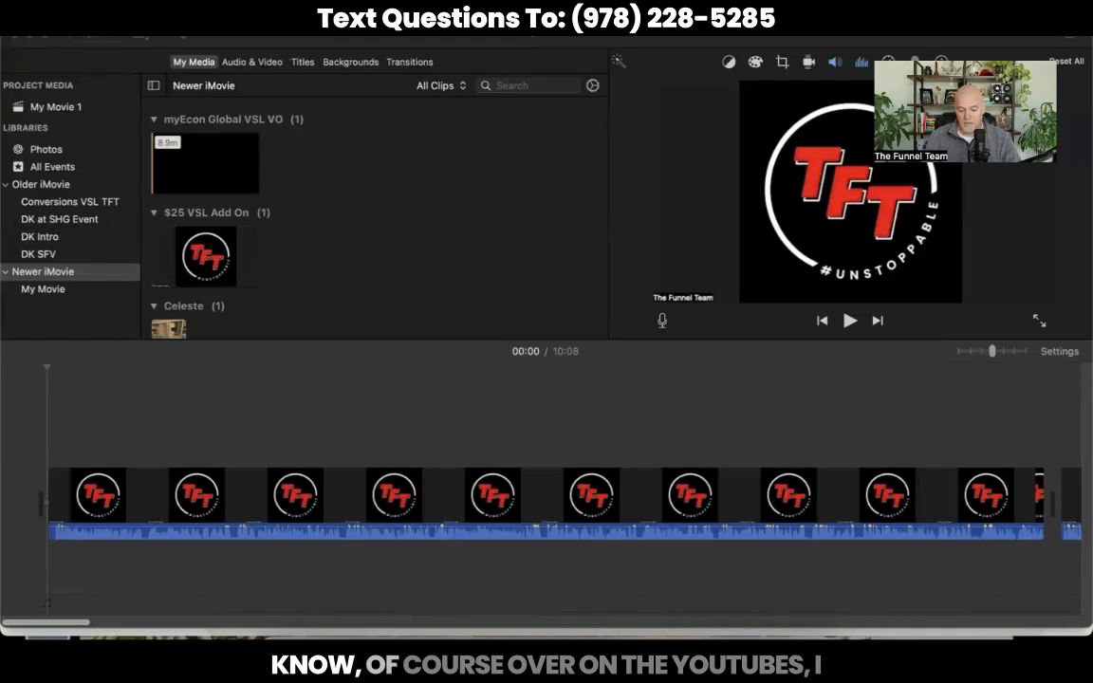
# Step: Return from iMovie to the VEED home page in Chrome
pyautogui.click(618, 631)
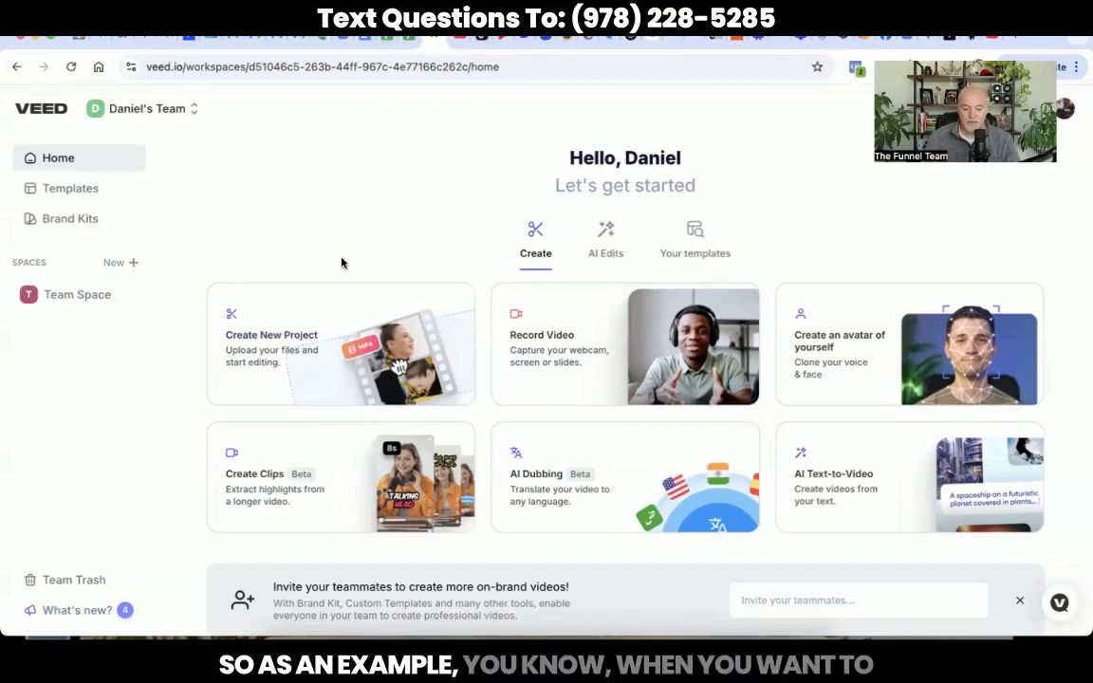
# Step: Create a new VEED project and browse the computer for the recording to upload
pyautogui.click(342, 315)
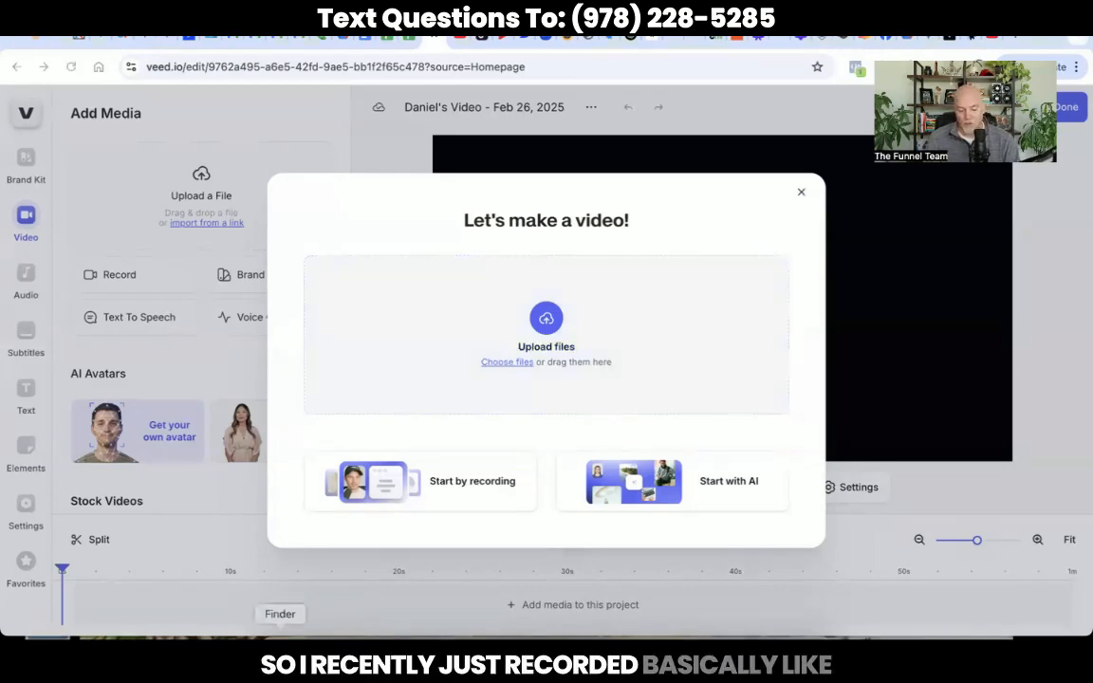
pyautogui.click(280, 636)
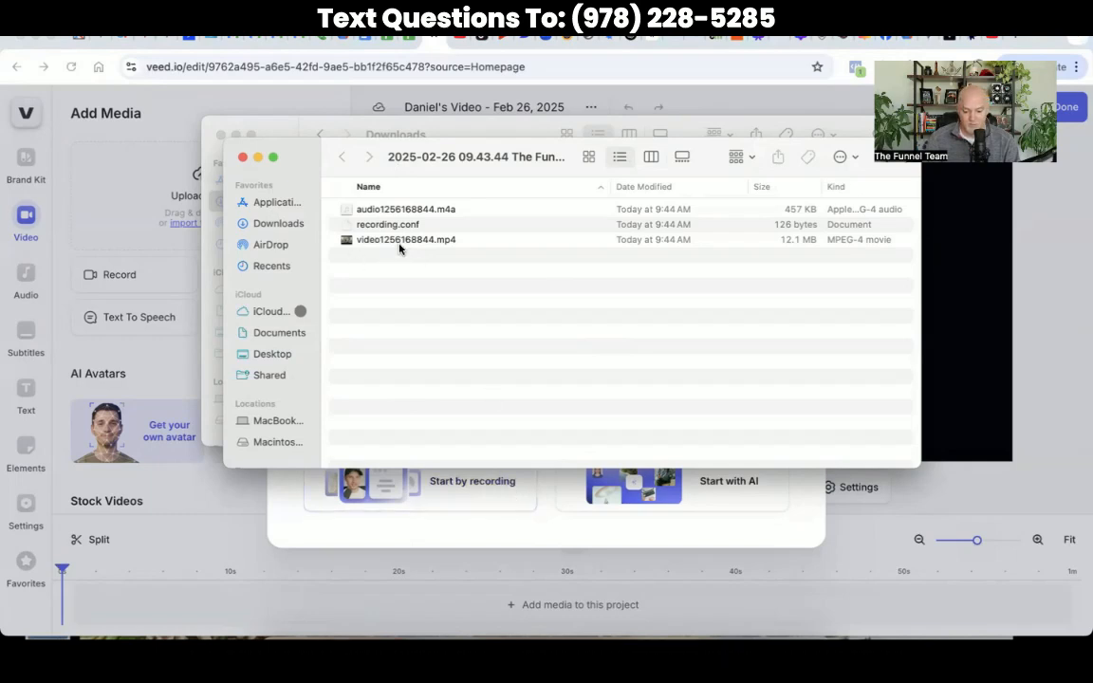
# Step: Drag video1256168844.mp4 from Finder into the VEED upload dialog
pyautogui.click(373, 242)
pyautogui.moveTo(373, 242); pyautogui.dragTo(483, 488)
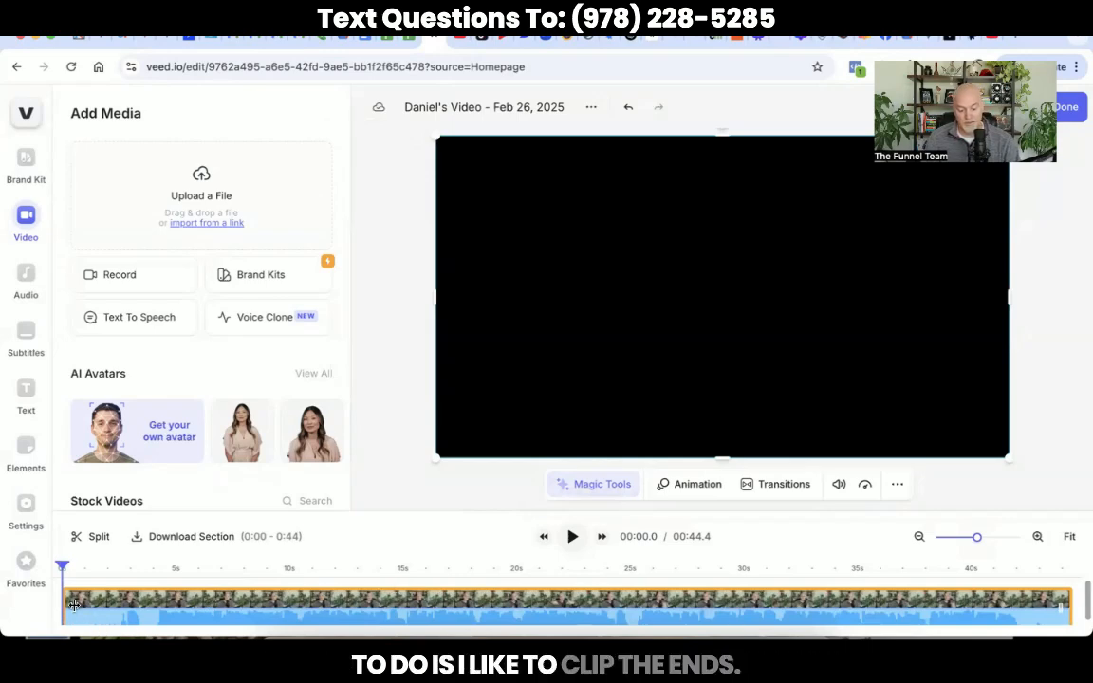
# Step: Trim the dead space off the clip's start and preview the new beginning
pyautogui.moveTo(978, 538); pyautogui.dragTo(993, 540)
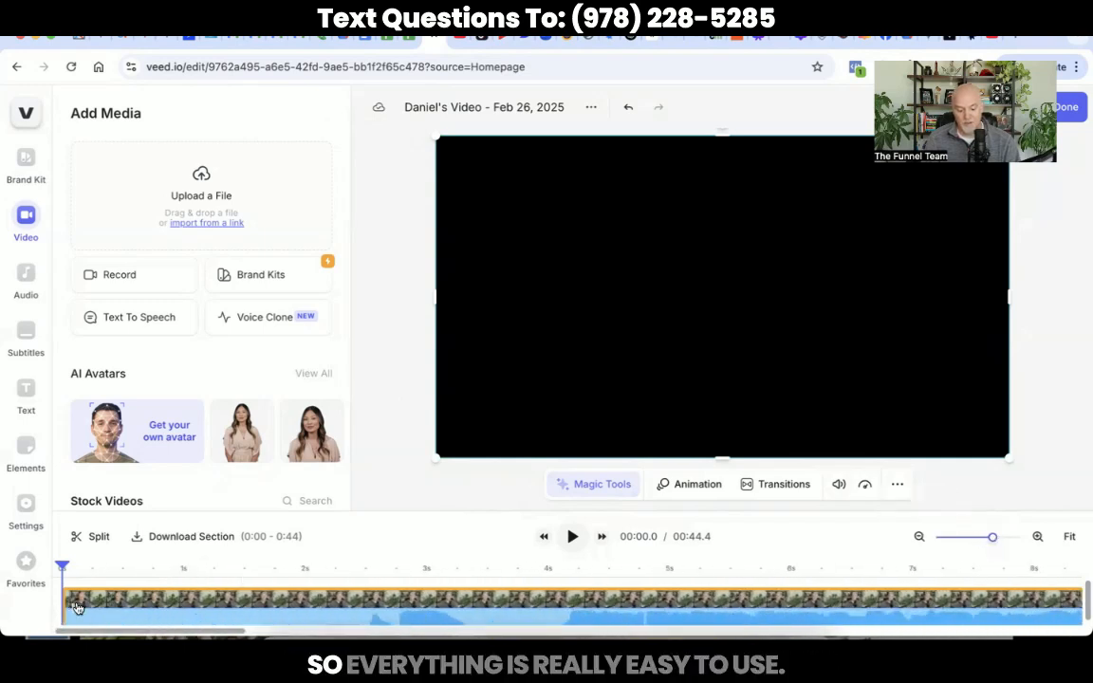
pyautogui.moveTo(74, 602); pyautogui.dragTo(567, 604)
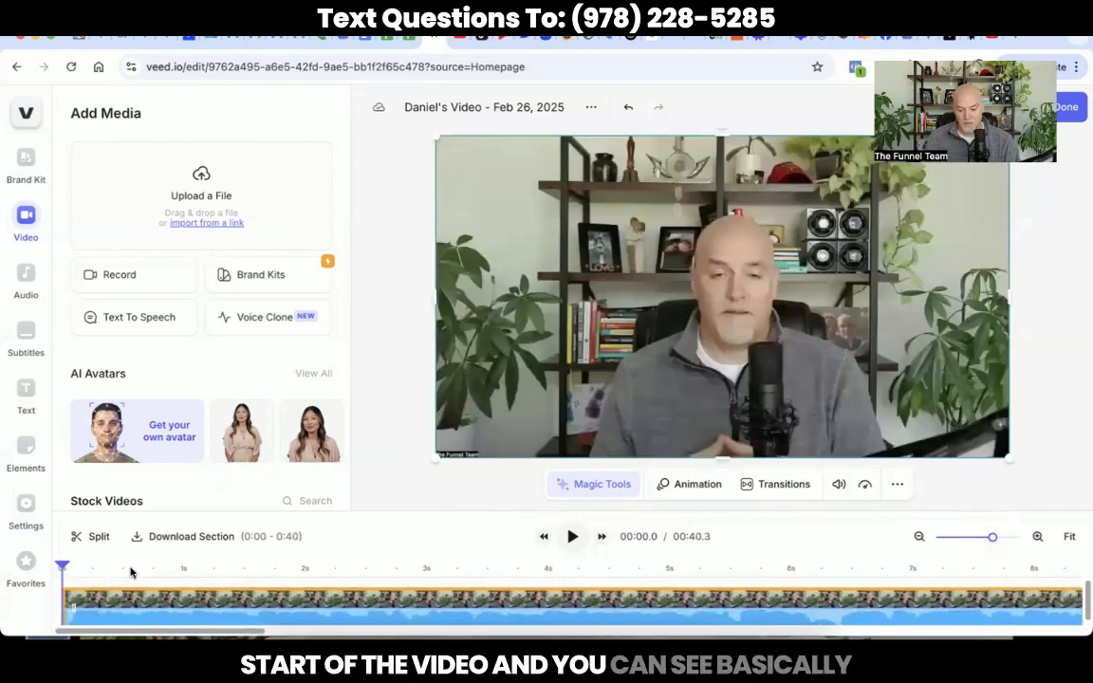
pyautogui.click(572, 537)
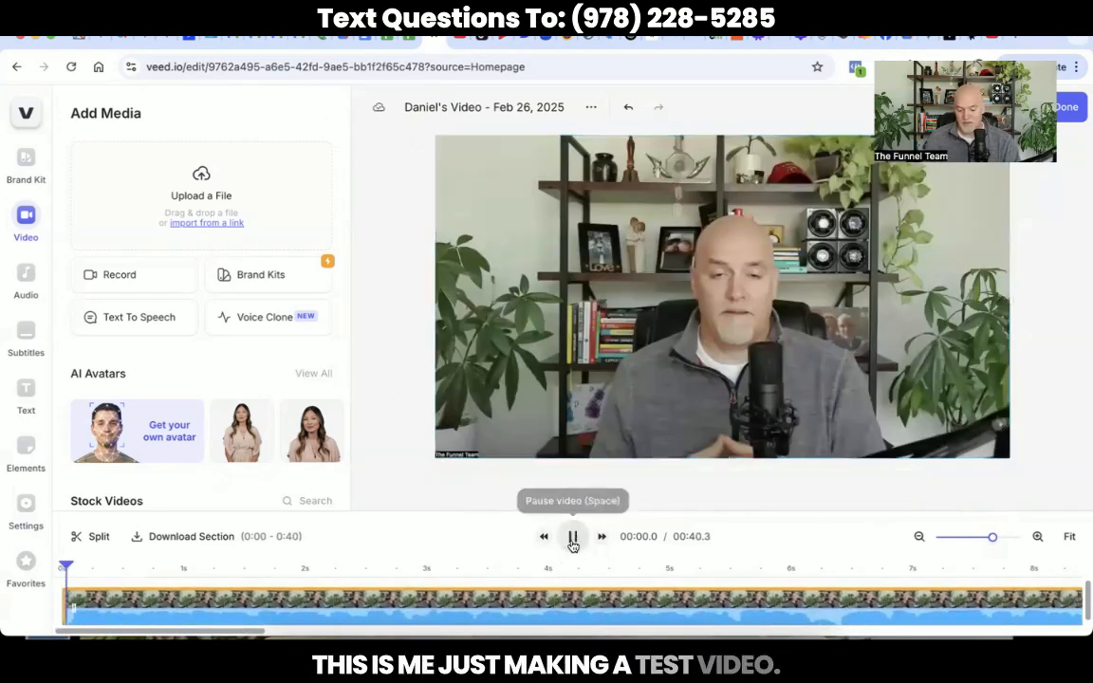
pyautogui.click(572, 537)
pyautogui.click(573, 591)
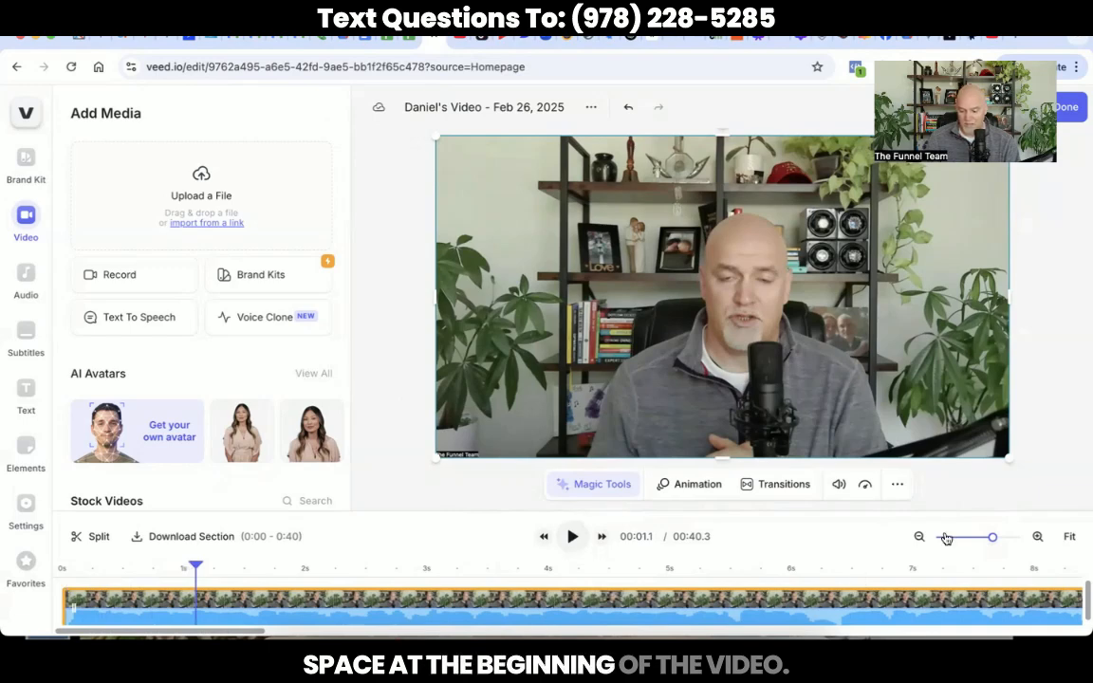
# Step: Trim the dead space off the clip's end, leaving a 00:38.2 clip
pyautogui.moveTo(993, 537); pyautogui.dragTo(979, 539)
pyautogui.hscroll(1, 964, 595)
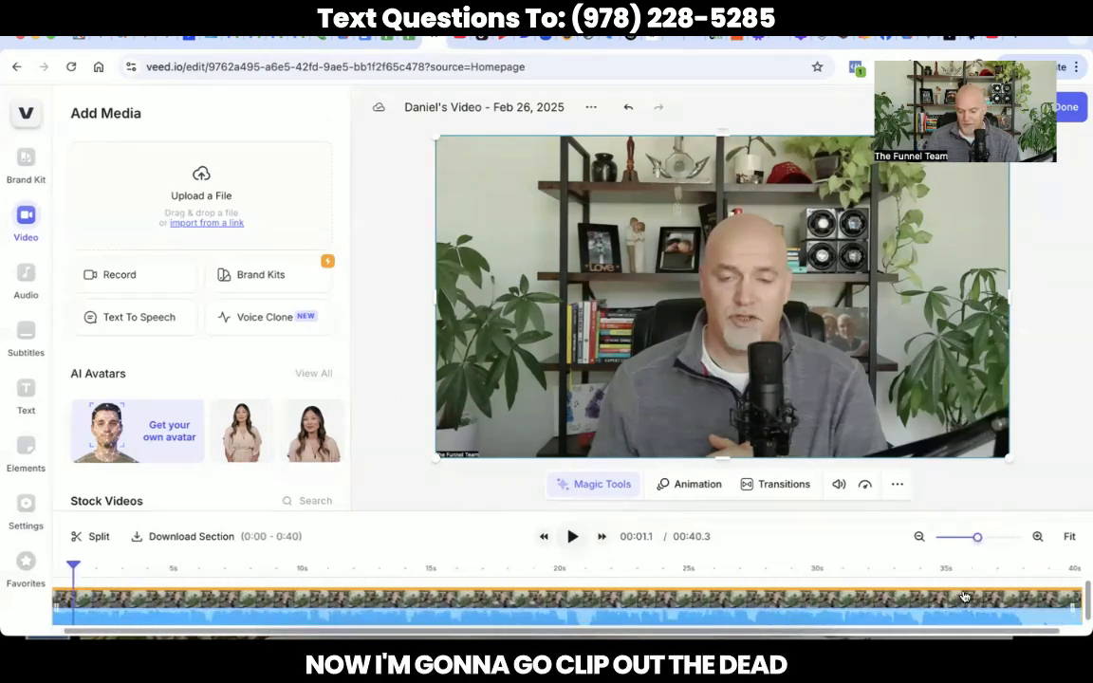
pyautogui.moveTo(1040, 599); pyautogui.dragTo(1006, 606)
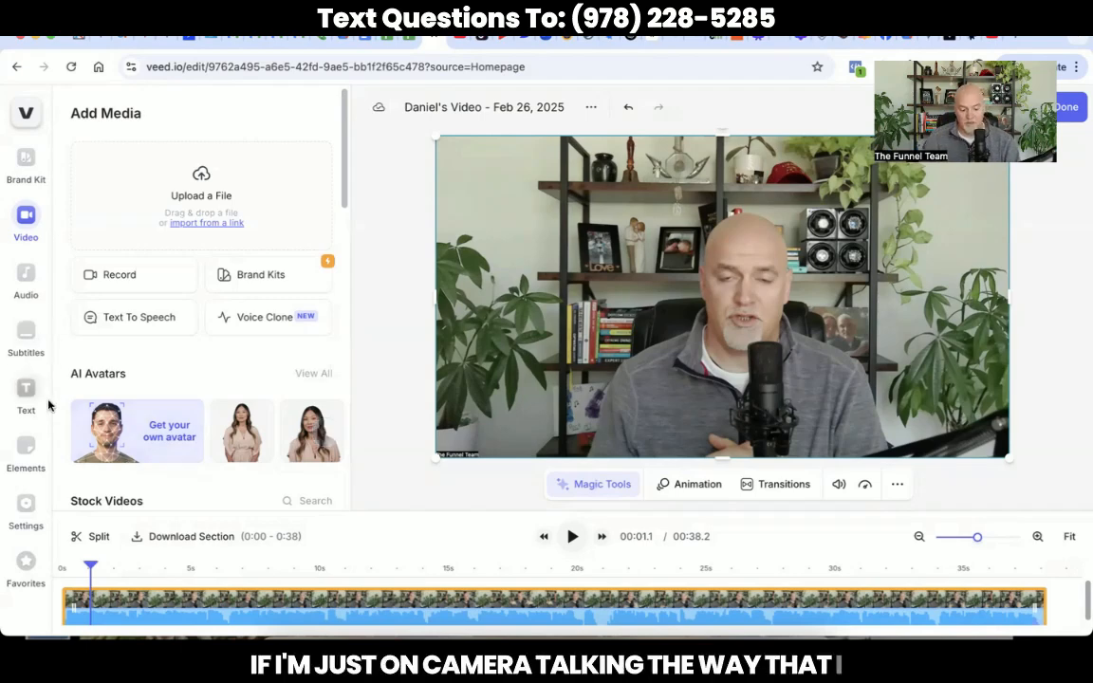
pyautogui.click(27, 337)
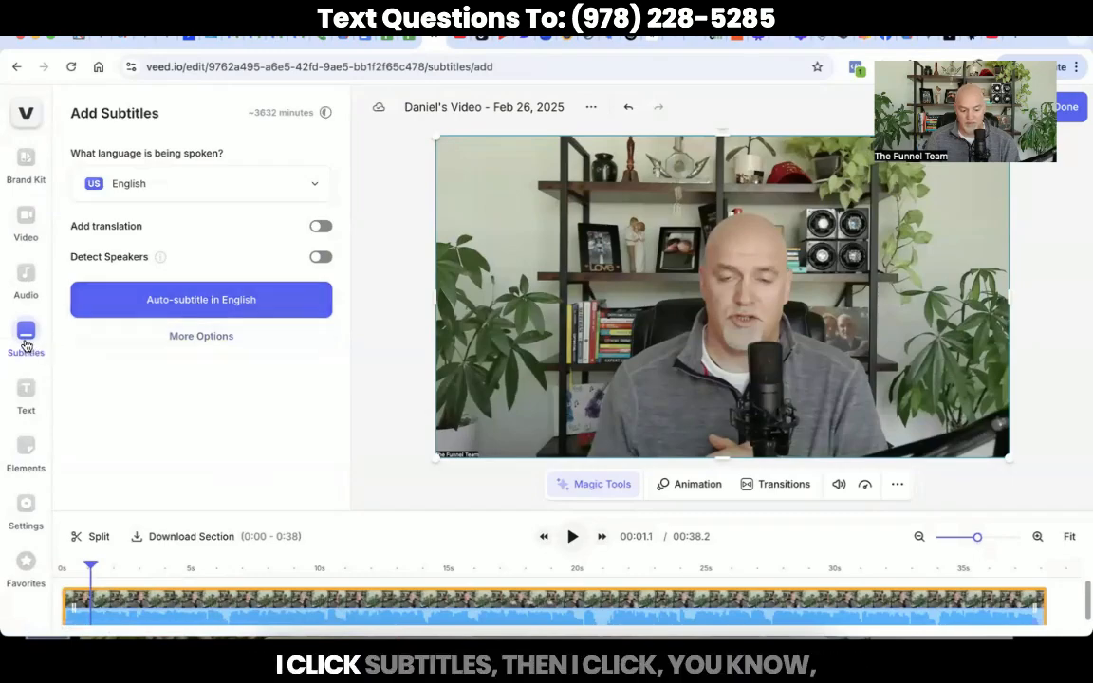
# Step: Auto-generate English subtitles for the whole clip
pyautogui.click(224, 300)
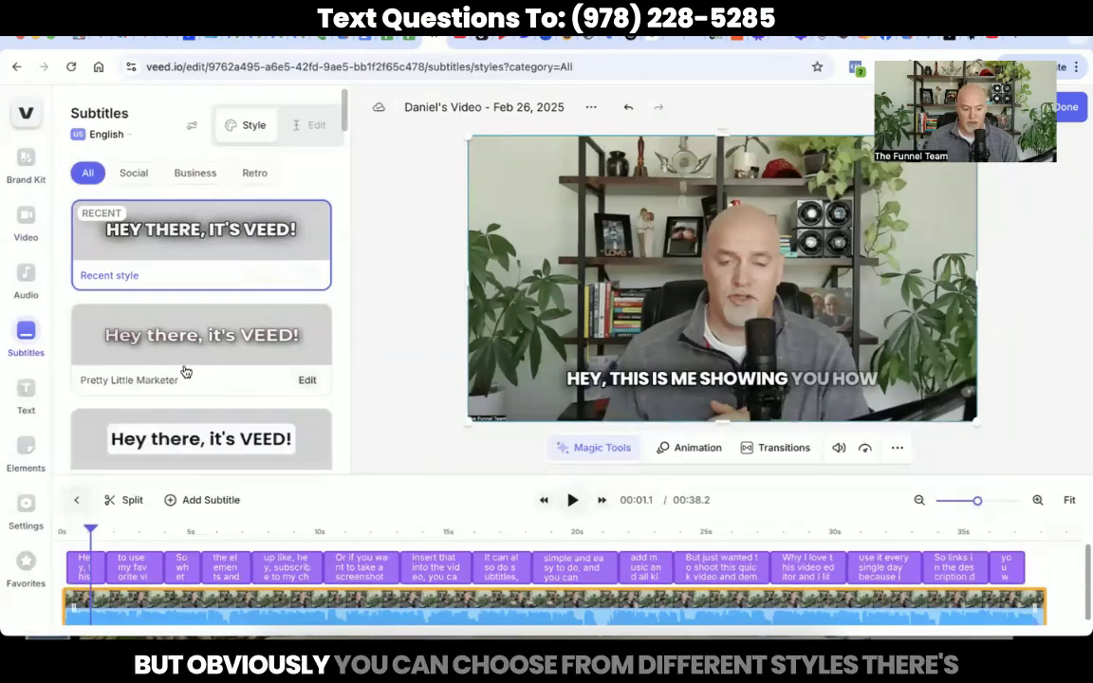
# Step: Browse the subtitle style presets, keep the current style, and open the caption lines for editing
pyautogui.scroll(-2, 185, 372)
pyautogui.scroll(-6, 185, 372)
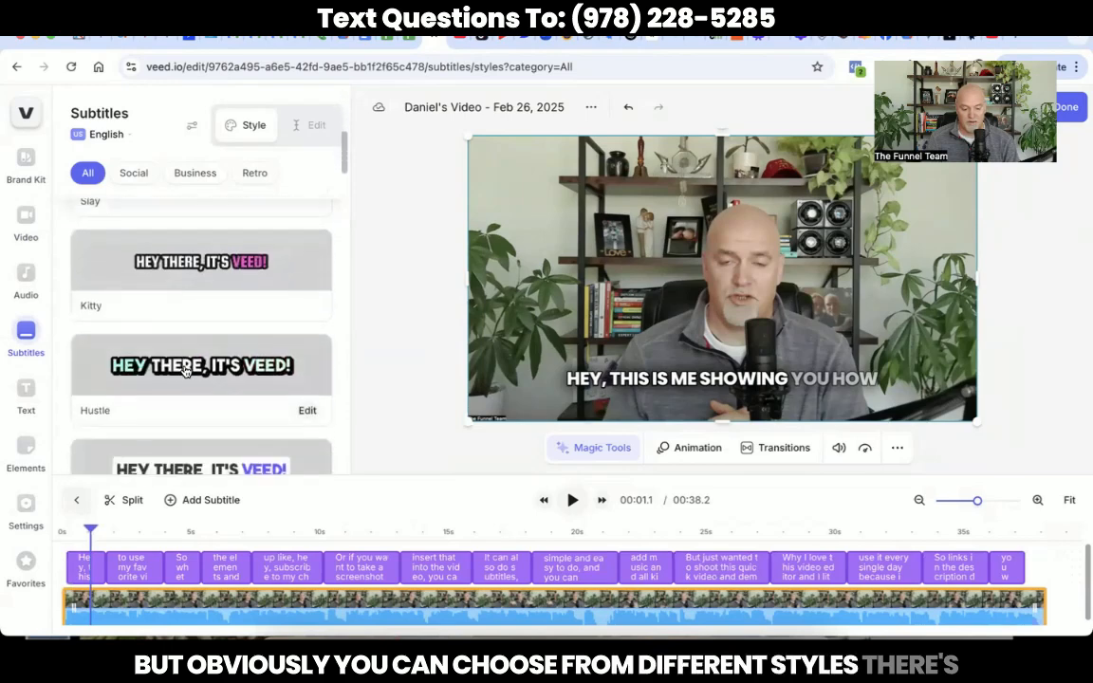
pyautogui.scroll(-6, 185, 372)
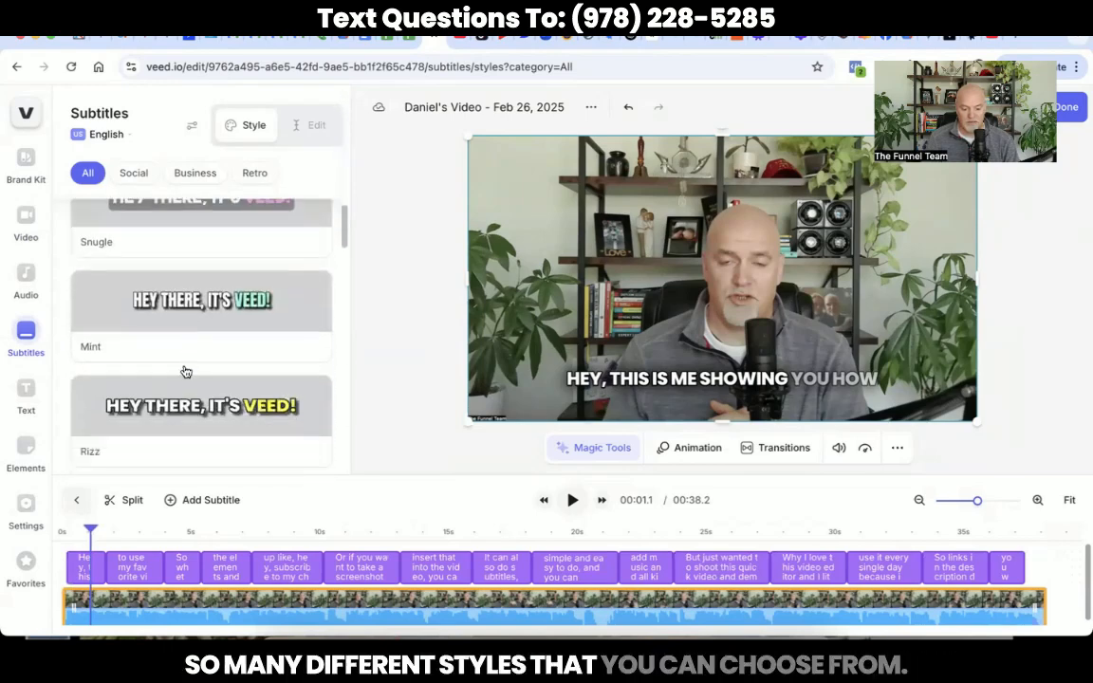
pyautogui.scroll(-2, 185, 371)
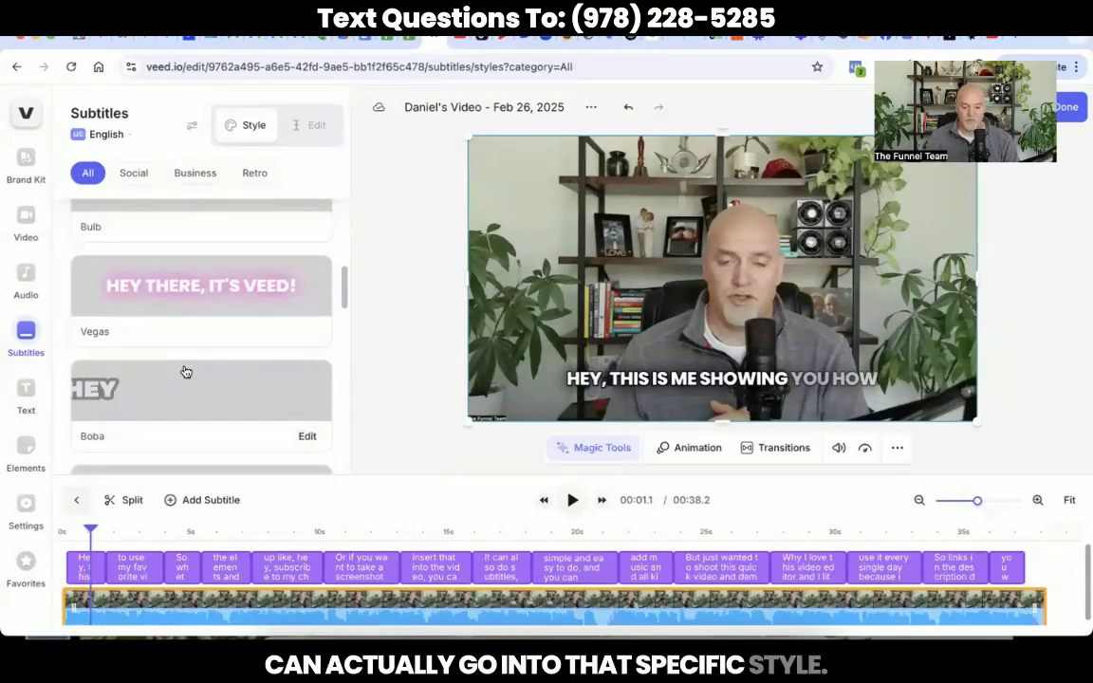
pyautogui.scroll(2, 186, 371)
pyautogui.scroll(1, 186, 371)
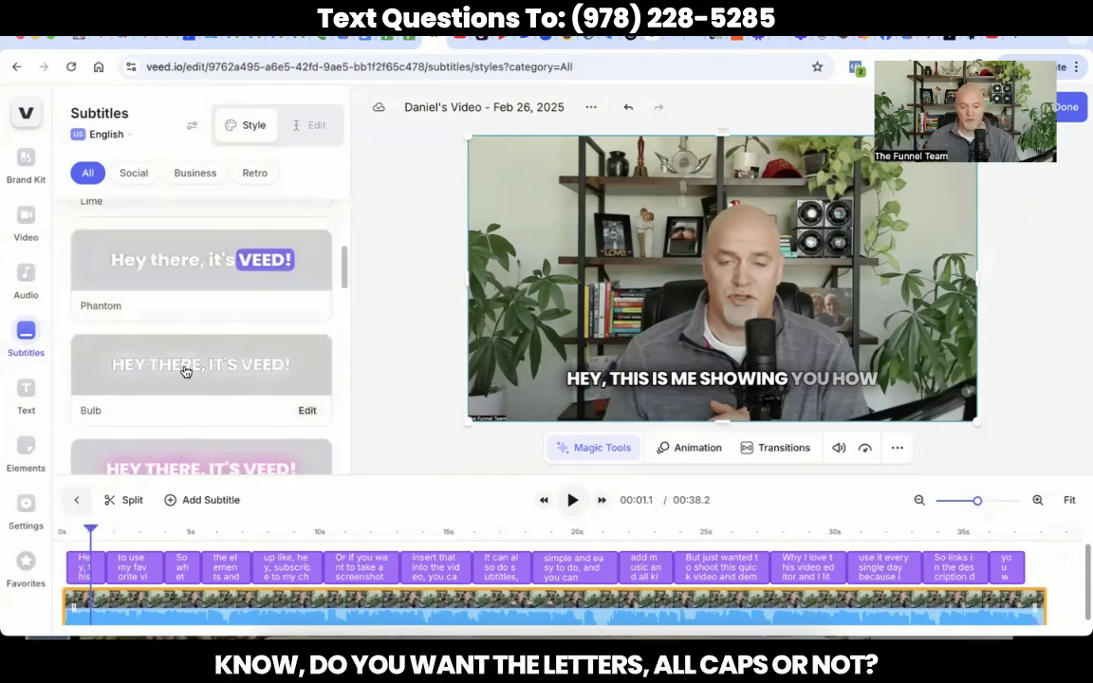
pyautogui.scroll(5, 186, 371)
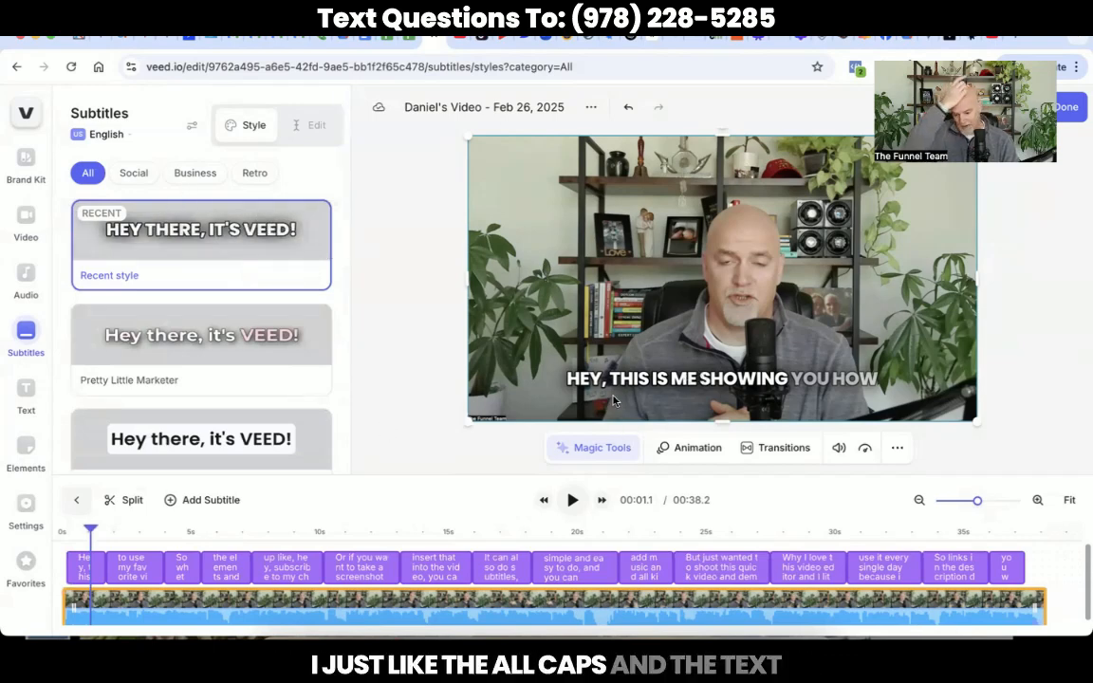
pyautogui.click(690, 378)
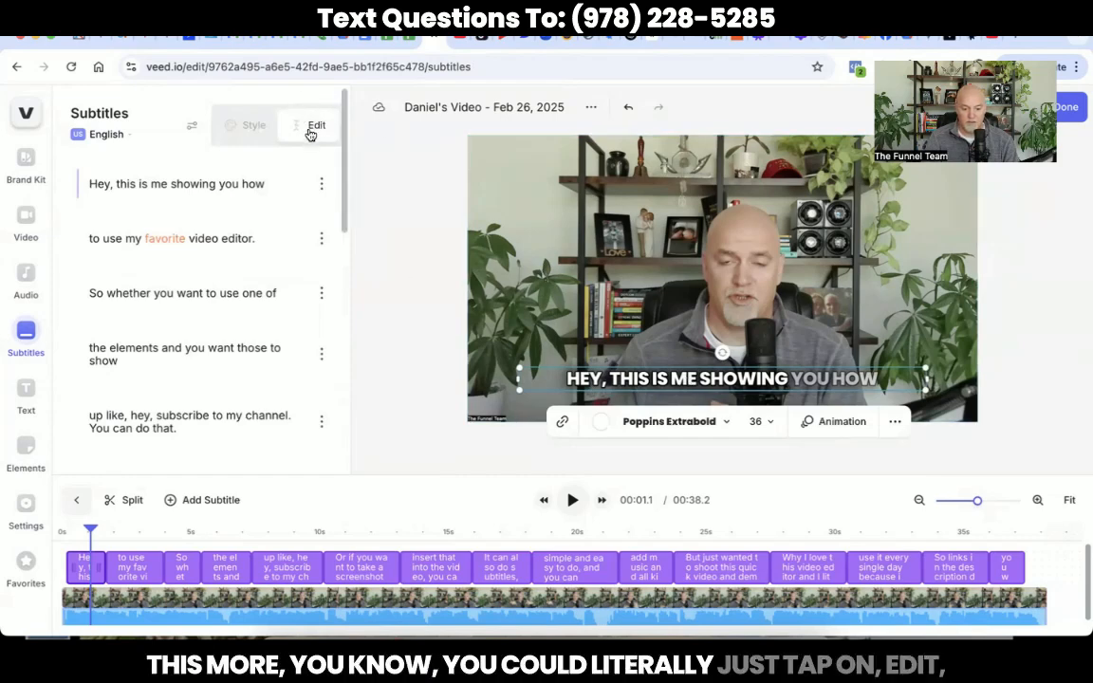
pyautogui.click(193, 129)
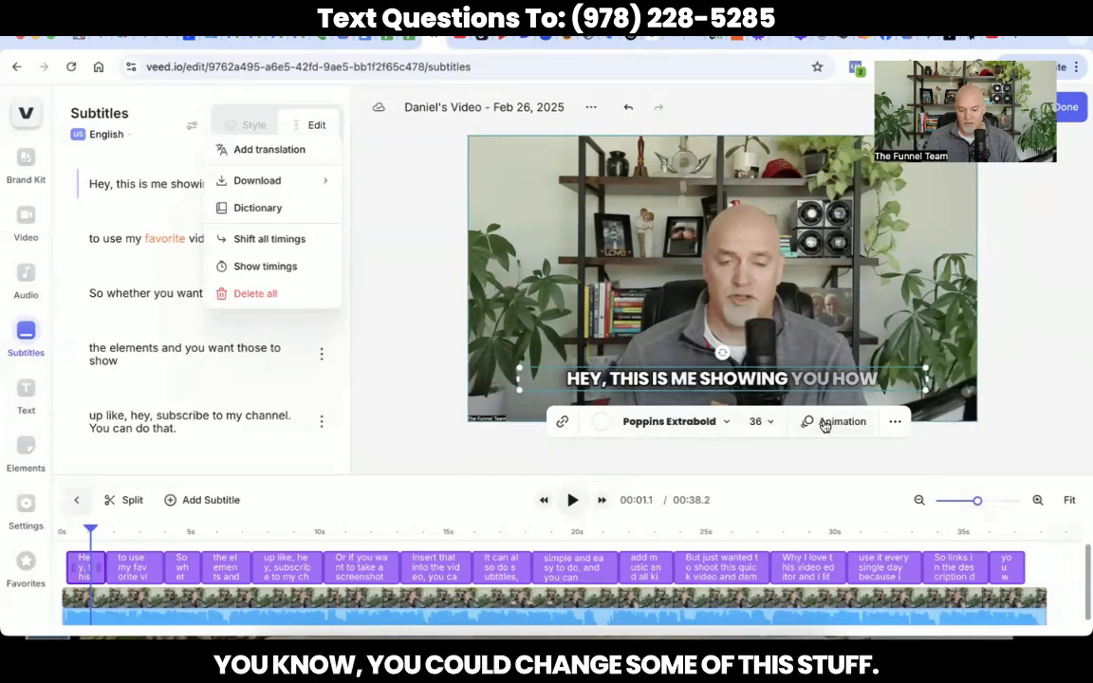
pyautogui.click(693, 423)
pyautogui.scroll(-2, 683, 302)
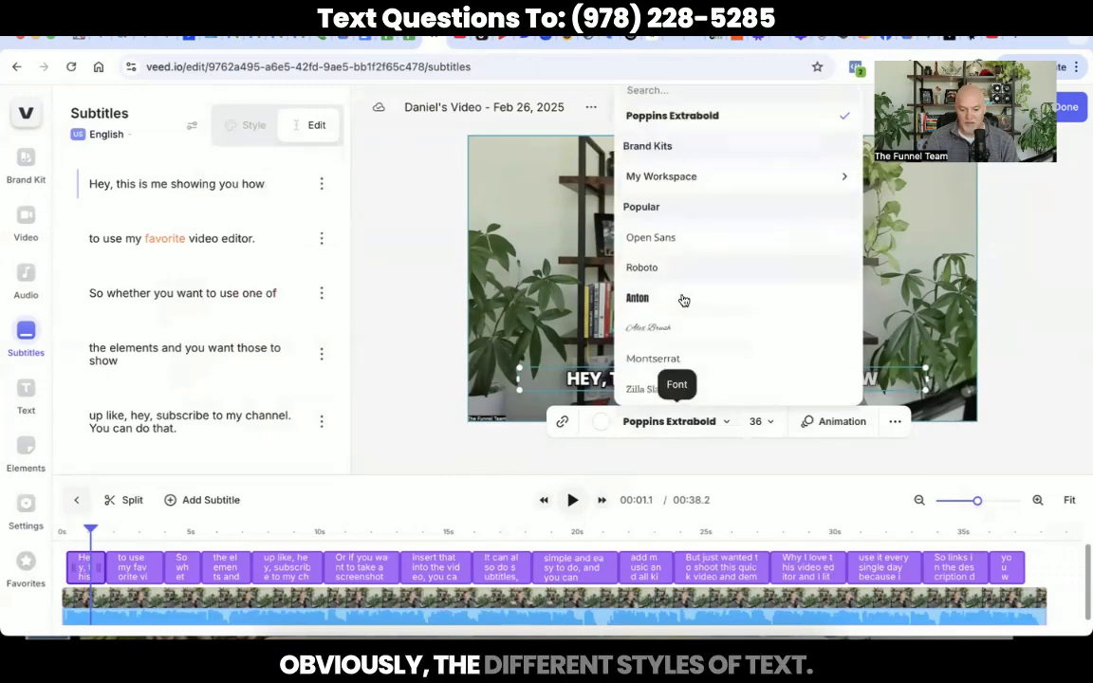
pyautogui.click(892, 424)
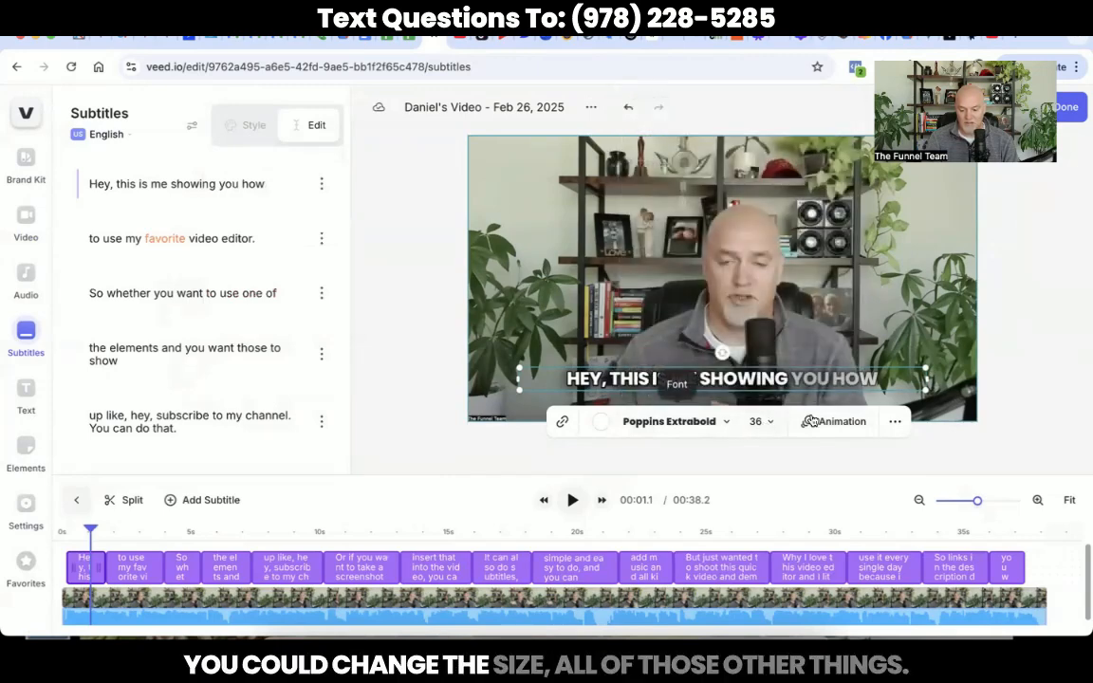
pyautogui.click(895, 425)
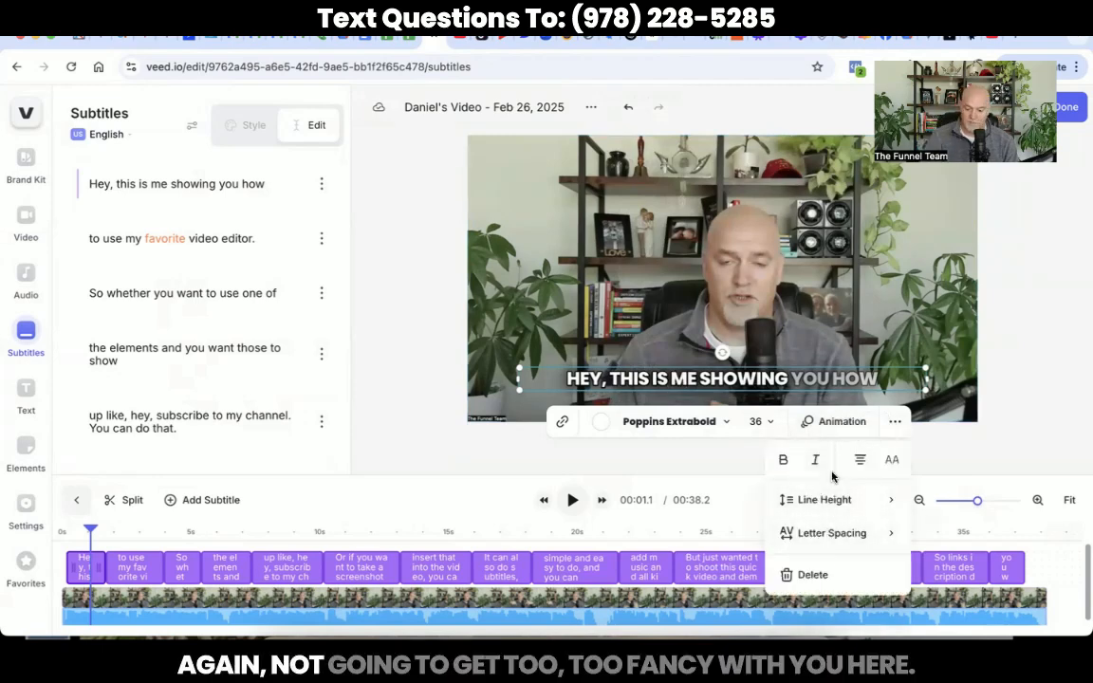
pyautogui.click(401, 363)
pyautogui.click(401, 364)
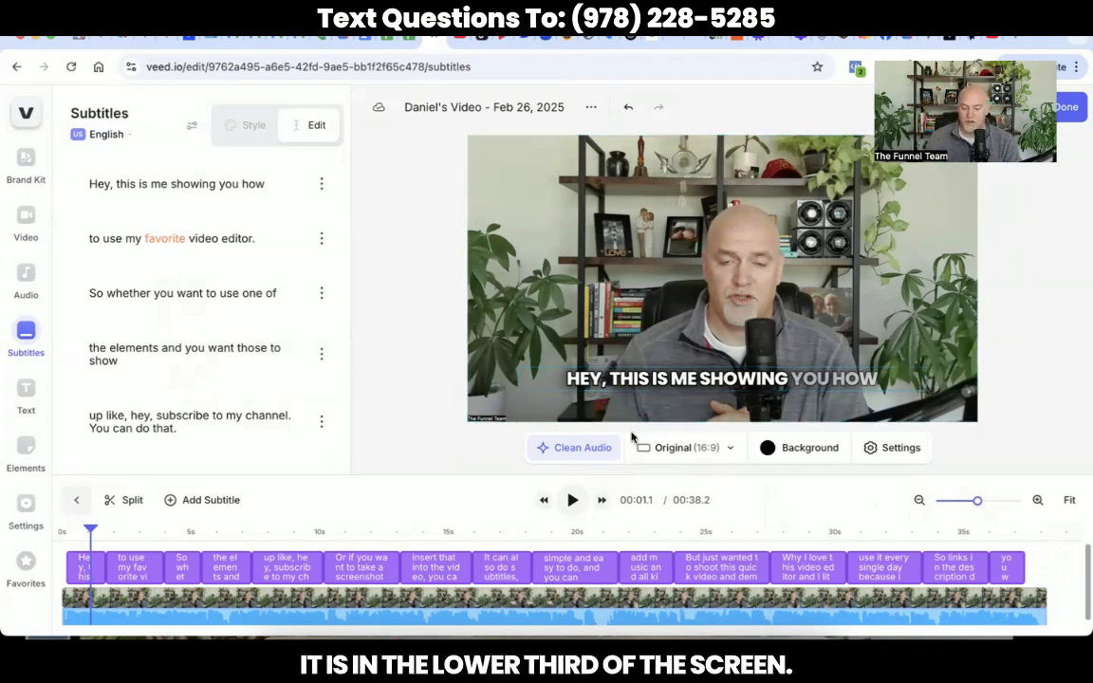
# Step: Preview the captioned video to about 4.9 seconds, then bring up the Text presets
pyautogui.click(573, 503)
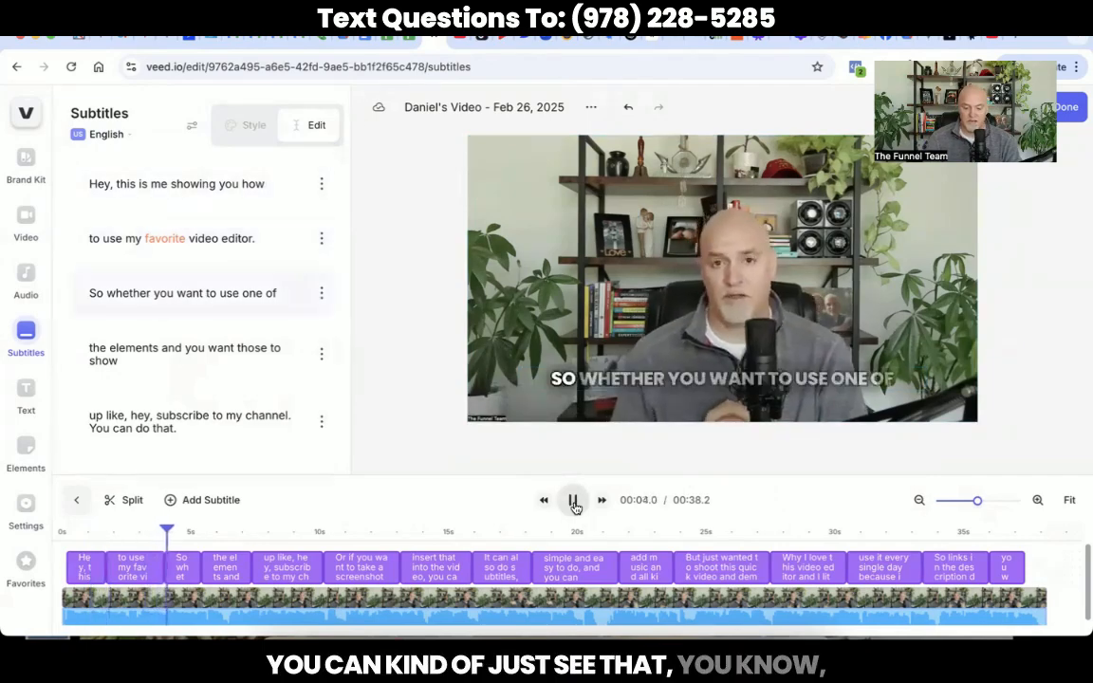
pyautogui.click(574, 506)
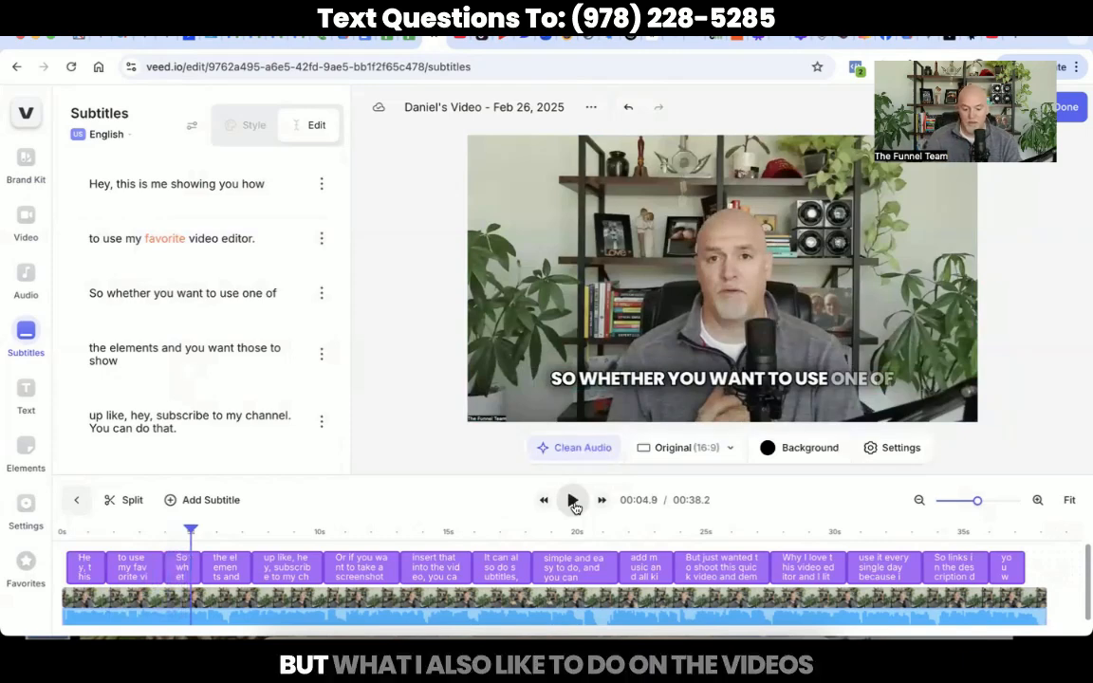
pyautogui.click(25, 398)
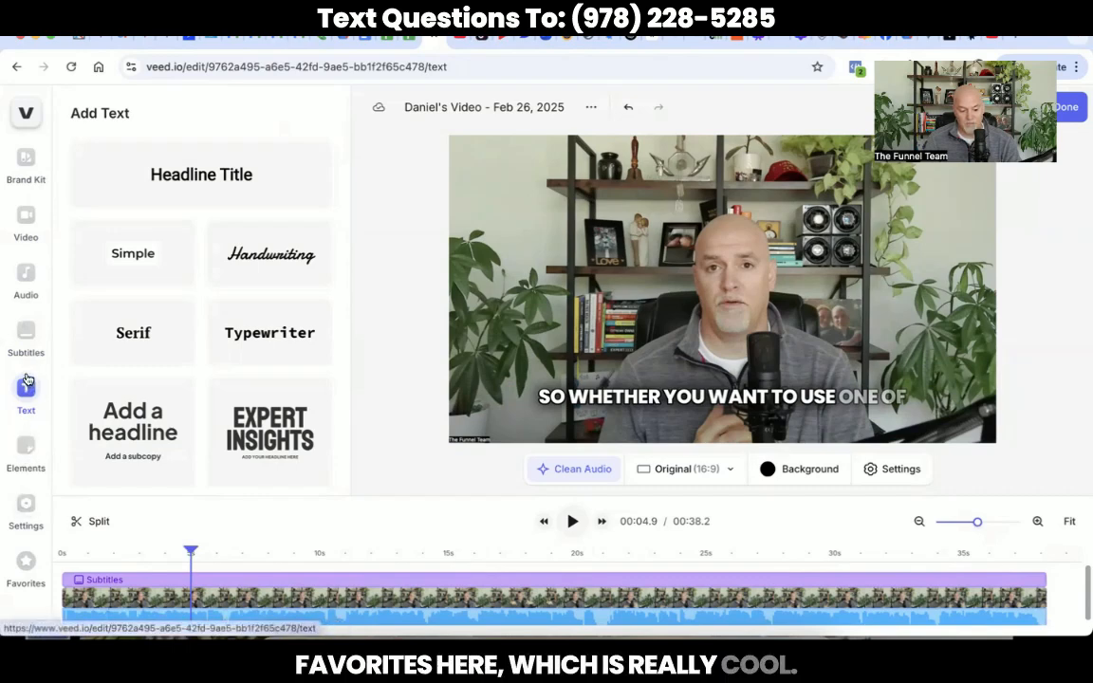
# Step: Add a red square shape and stretch it into a thin full-width bar at the bottom
pyautogui.click(26, 562)
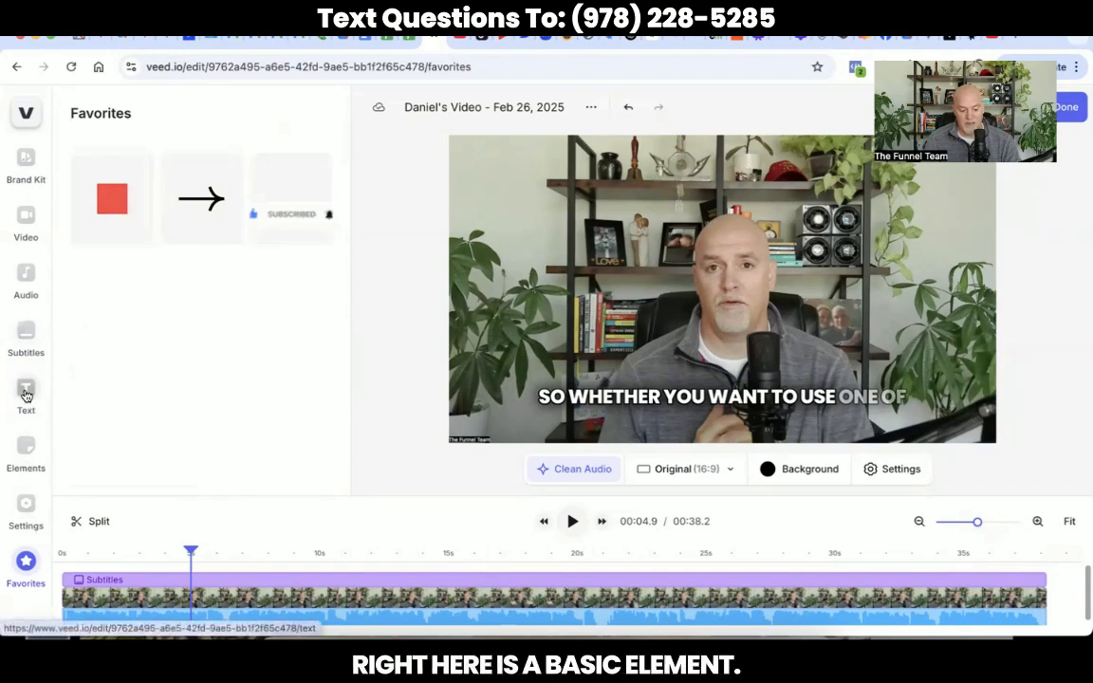
pyautogui.click(27, 450)
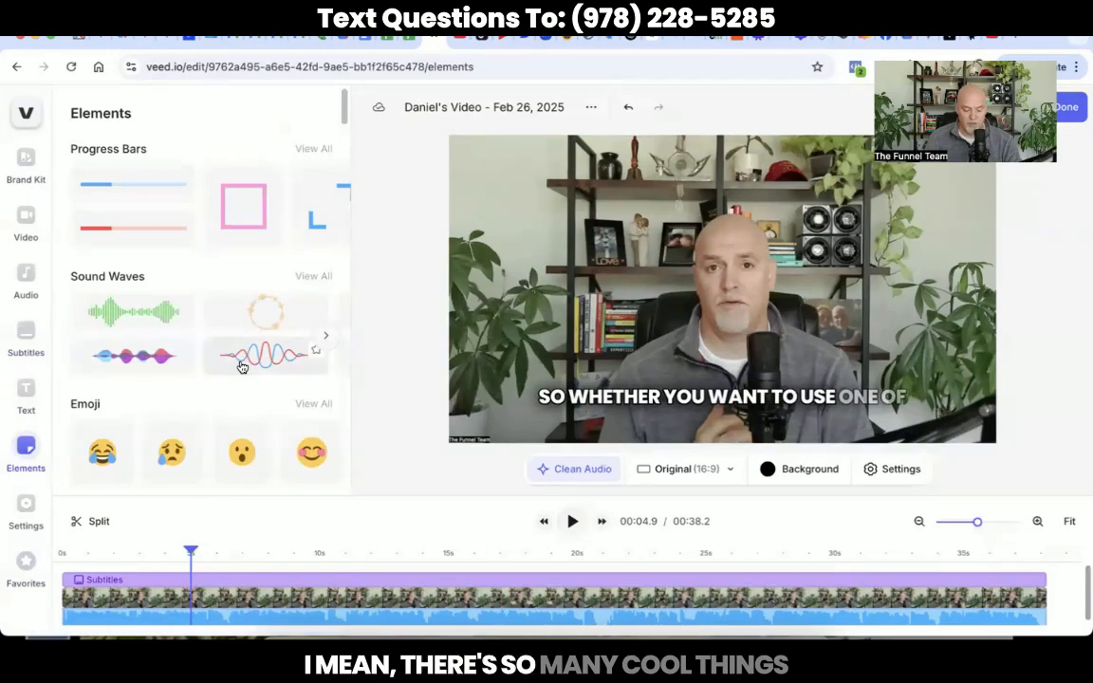
pyautogui.scroll(-5, 242, 366)
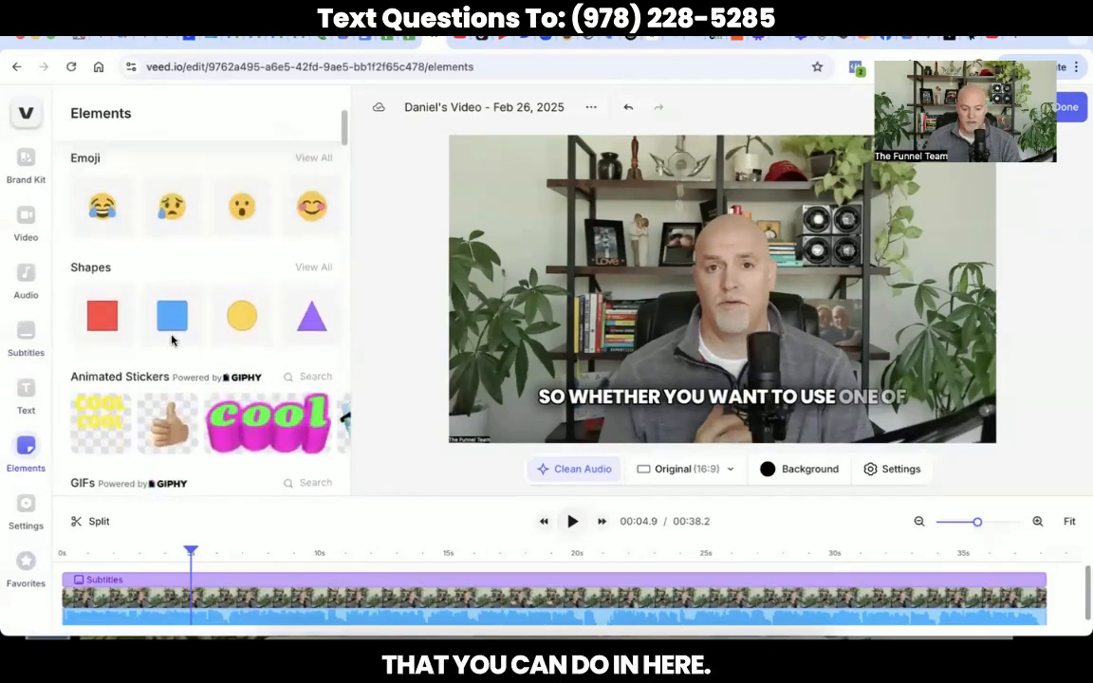
pyautogui.click(103, 315)
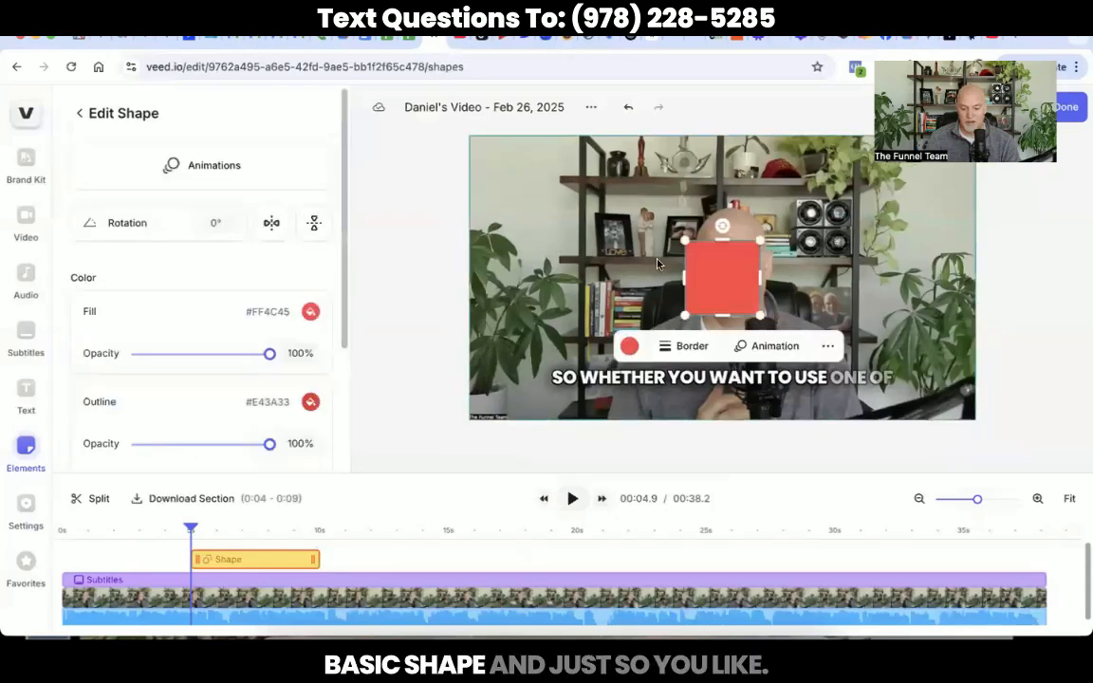
pyautogui.moveTo(718, 278); pyautogui.dragTo(511, 382)
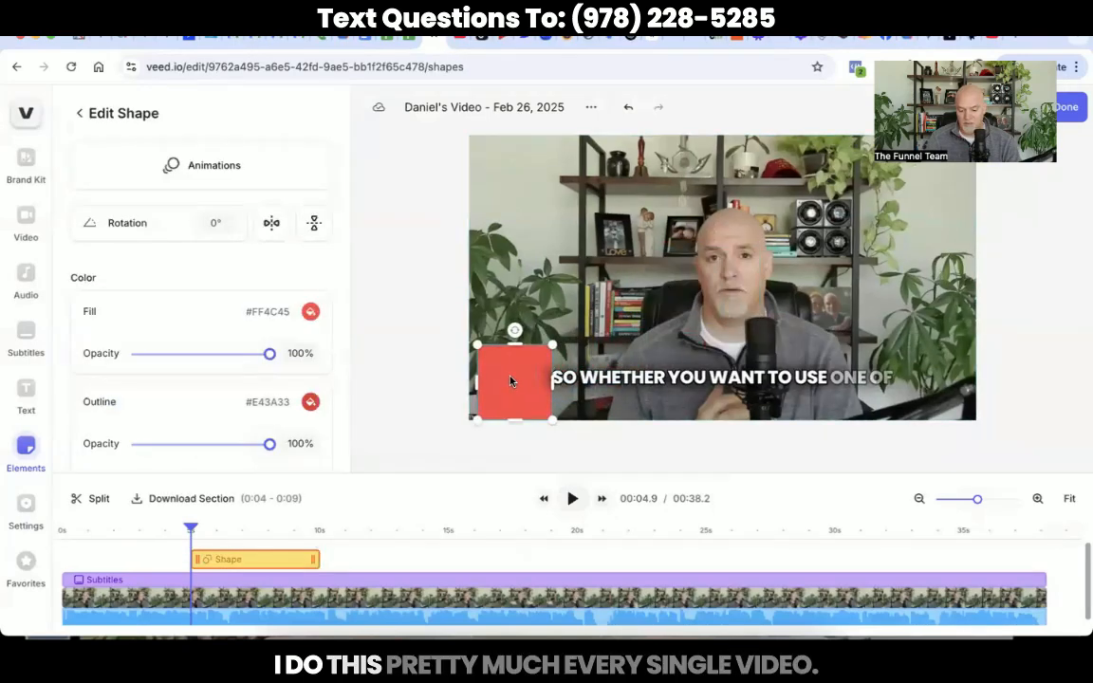
pyautogui.click(521, 385)
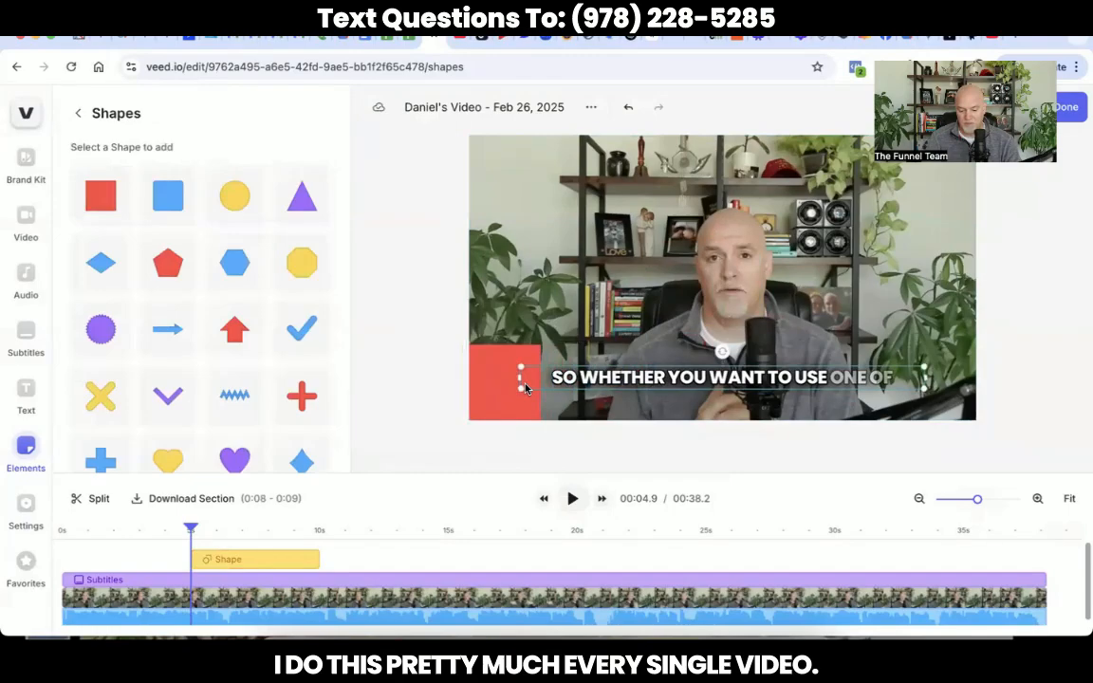
pyautogui.click(529, 389)
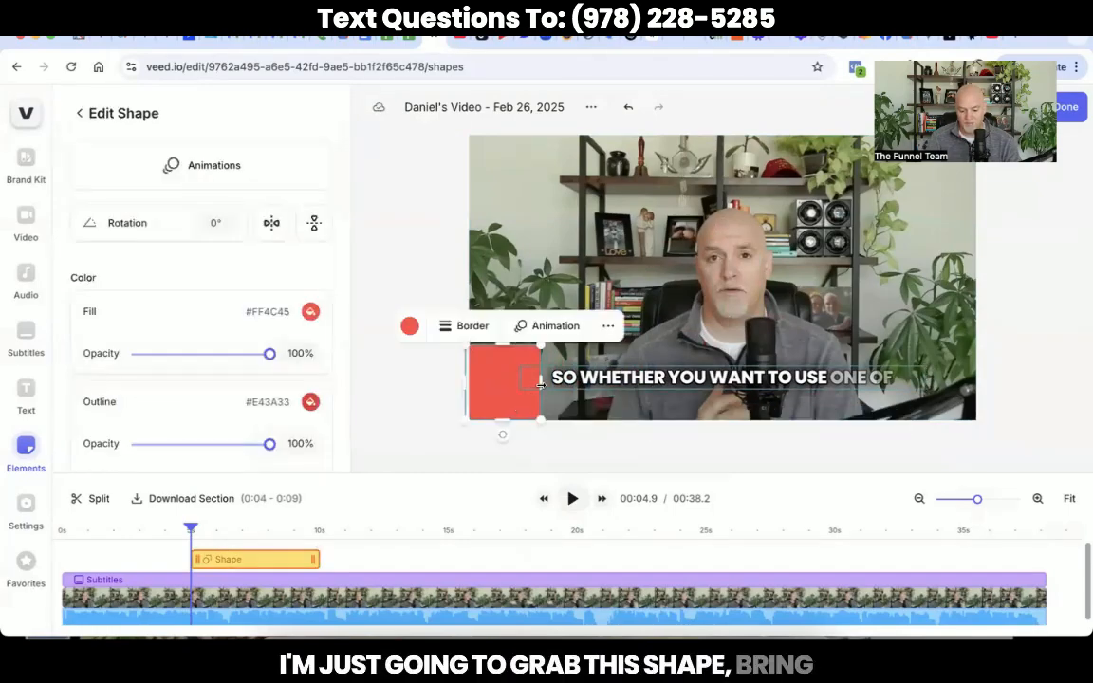
pyautogui.moveTo(541, 380); pyautogui.dragTo(974, 380)
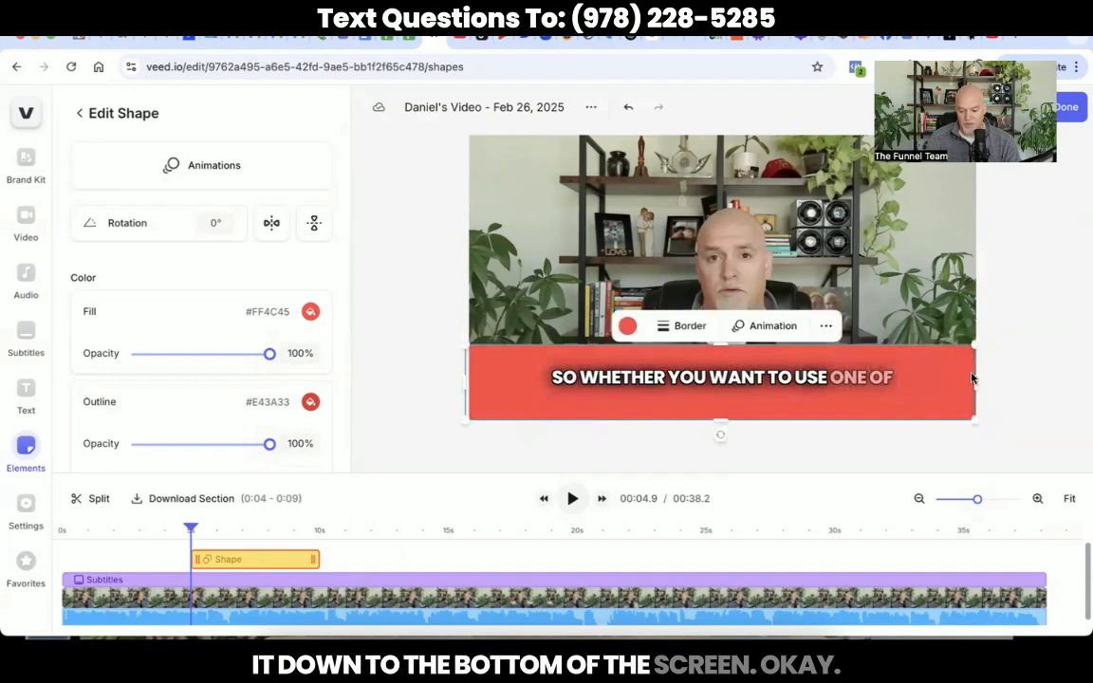
pyautogui.moveTo(721, 345); pyautogui.dragTo(721, 401)
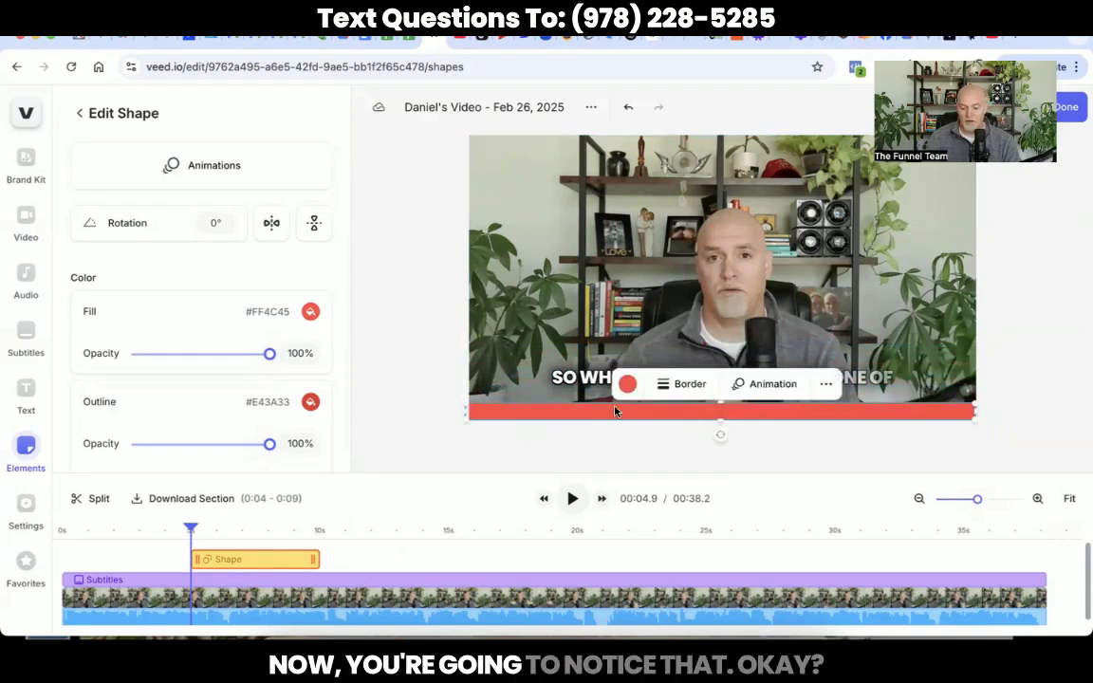
# Step: Fill the bar black (#000000) and extend its clip across the full 00:38.2 timeline
pyautogui.click(311, 312)
pyautogui.click(111, 403)
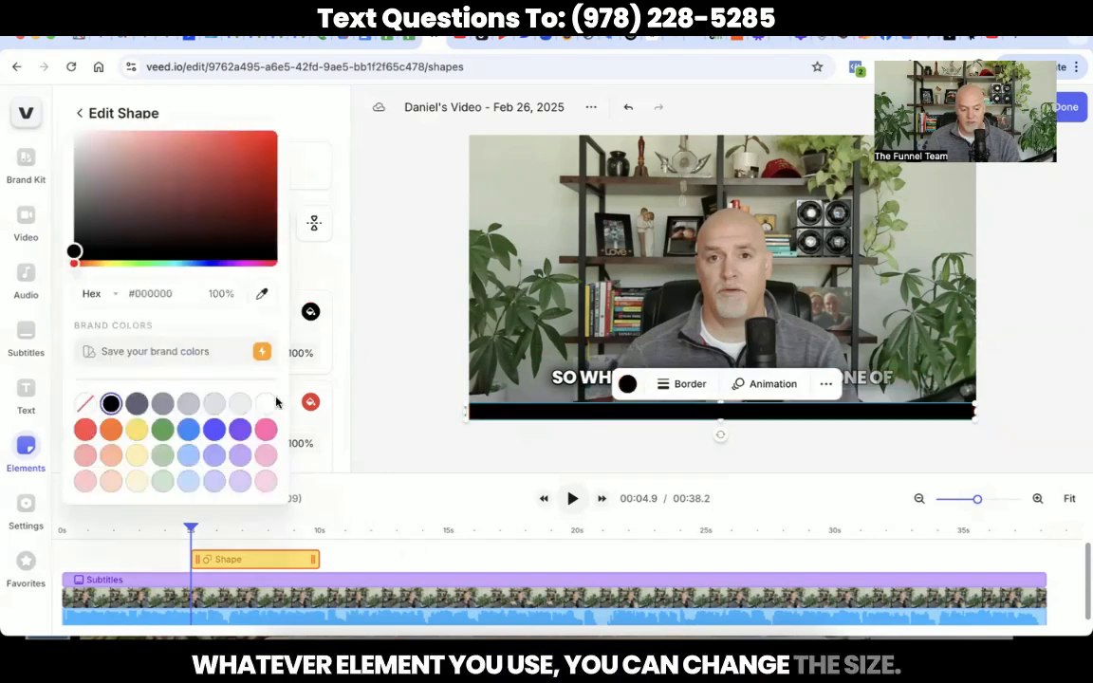
pyautogui.click(310, 402)
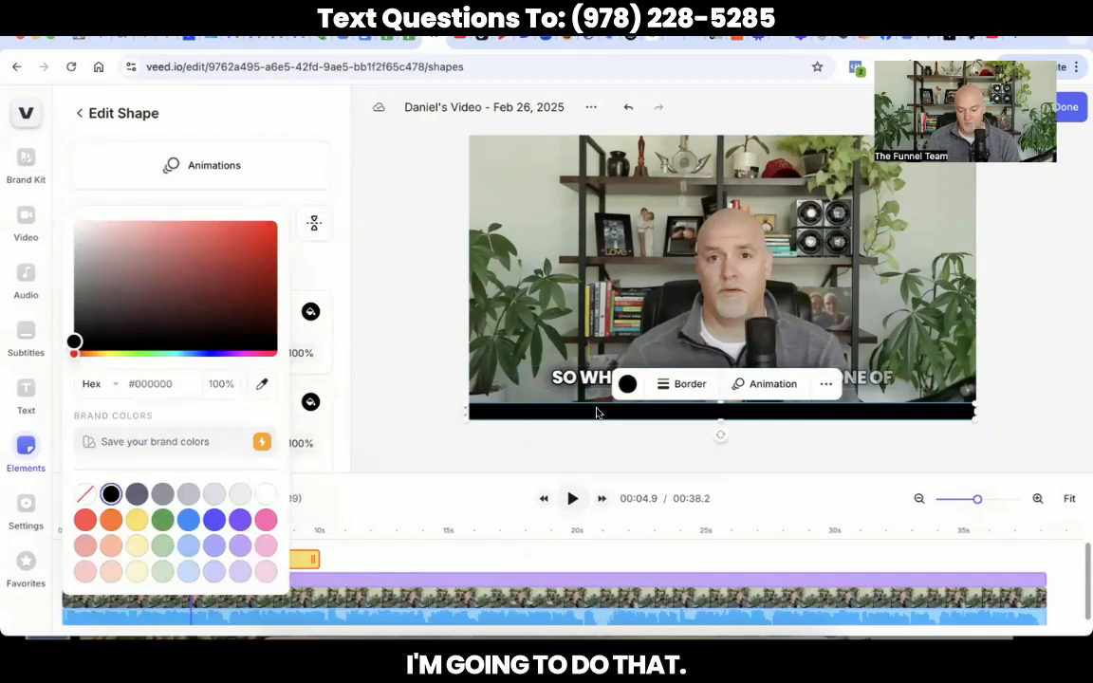
pyautogui.click(528, 395)
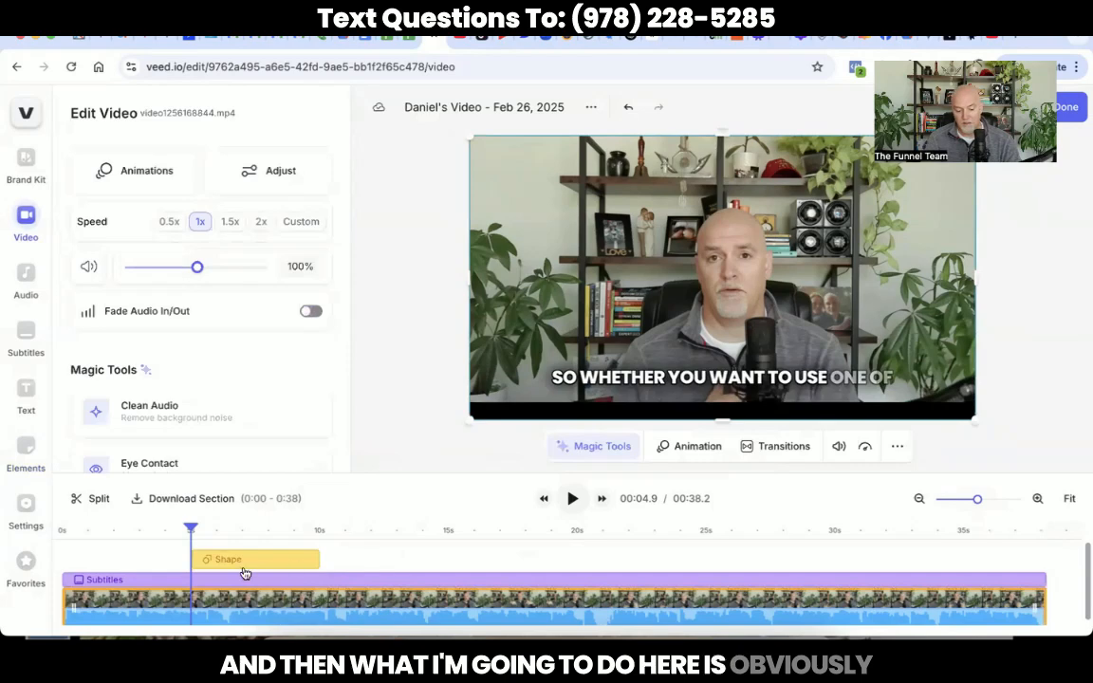
pyautogui.moveTo(244, 567); pyautogui.dragTo(117, 561)
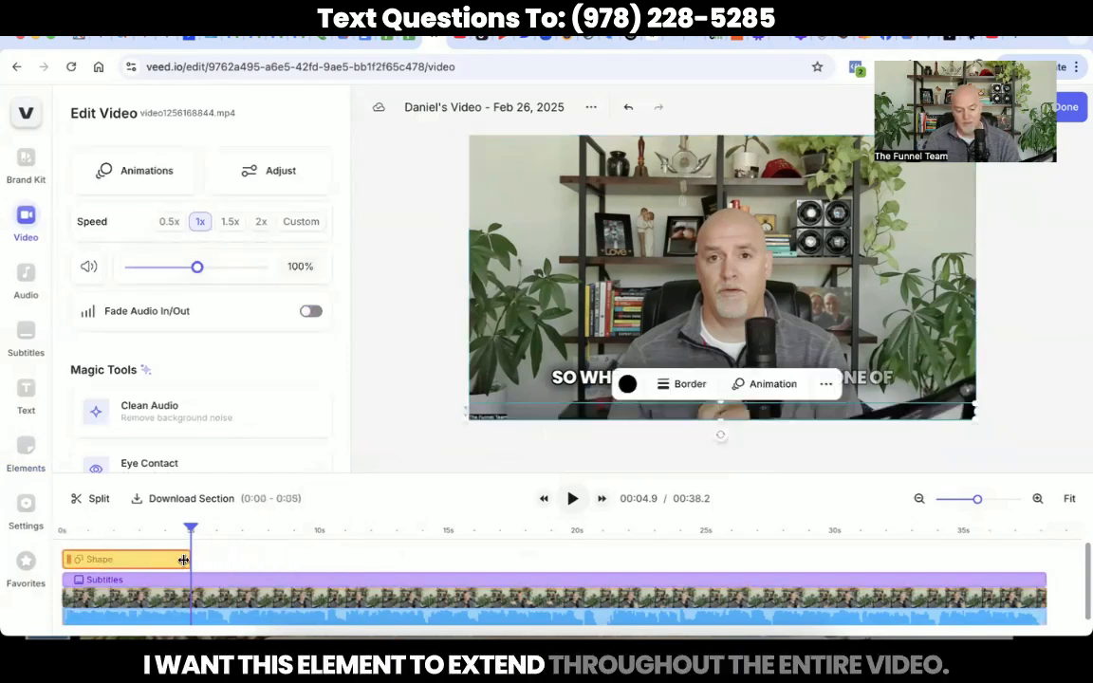
pyautogui.moveTo(183, 560); pyautogui.dragTo(1030, 559)
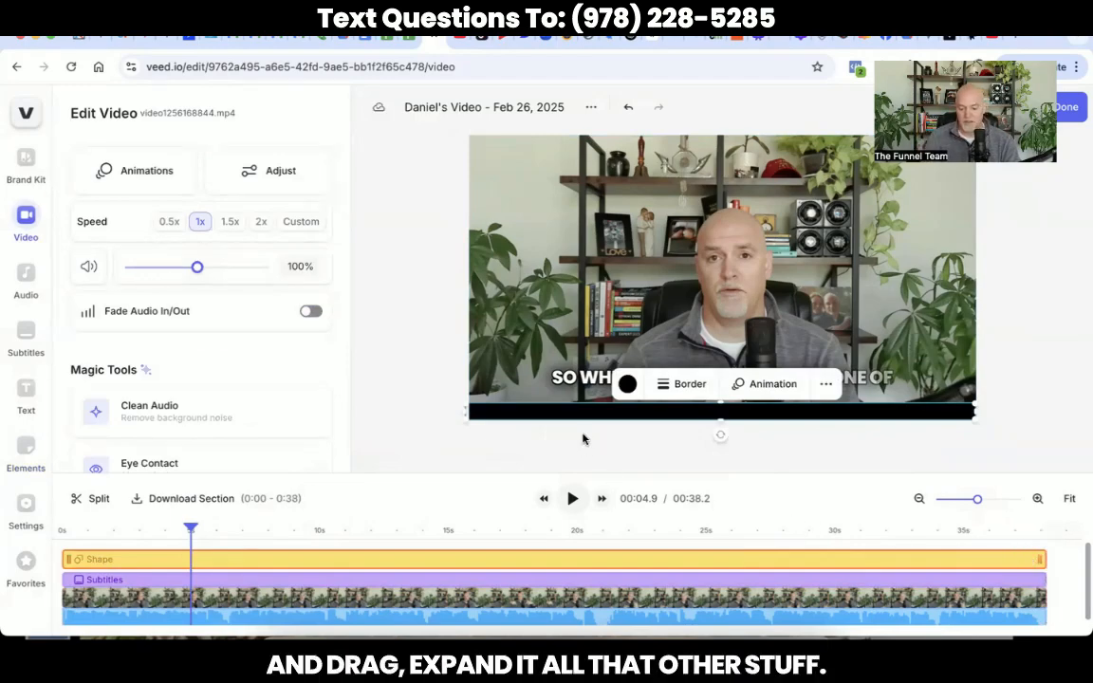
pyautogui.click(578, 378)
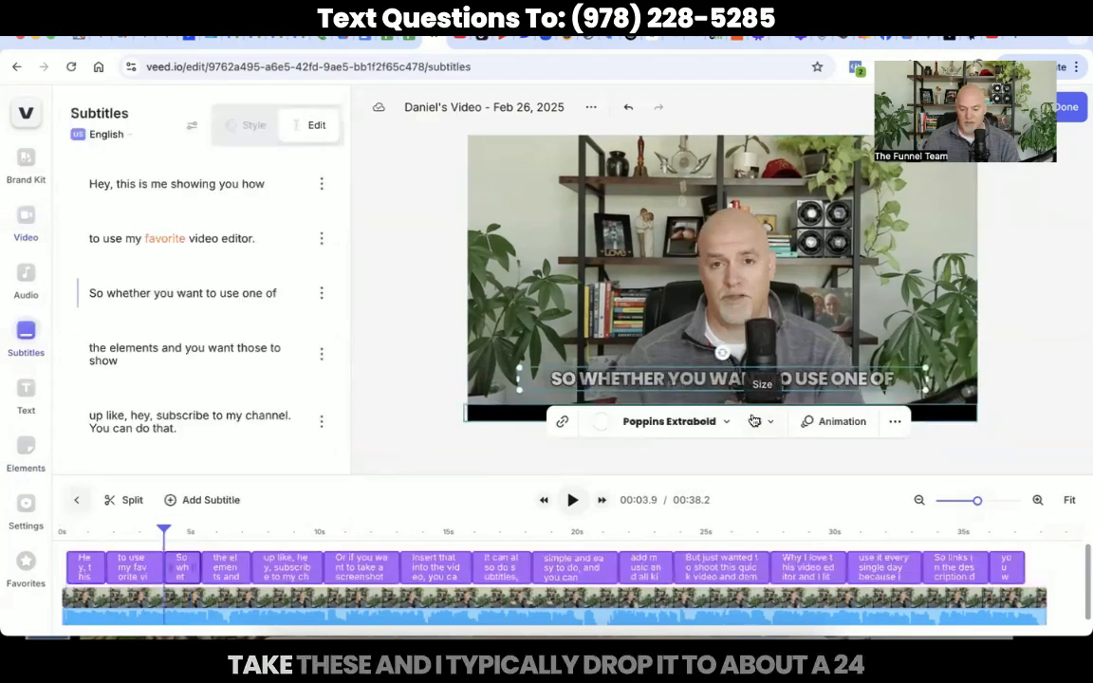
# Step: Set the caption font size to 24 px and widen the caption box to both video edges
pyautogui.click(754, 420)
pyautogui.click(769, 232)
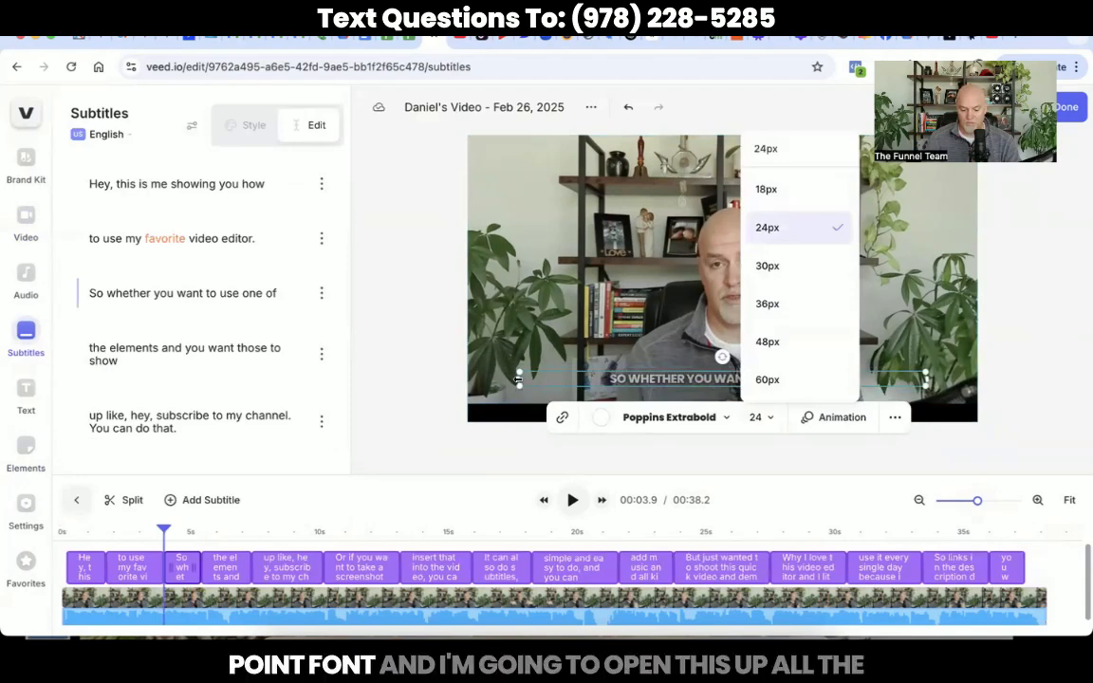
pyautogui.moveTo(517, 380); pyautogui.dragTo(468, 380)
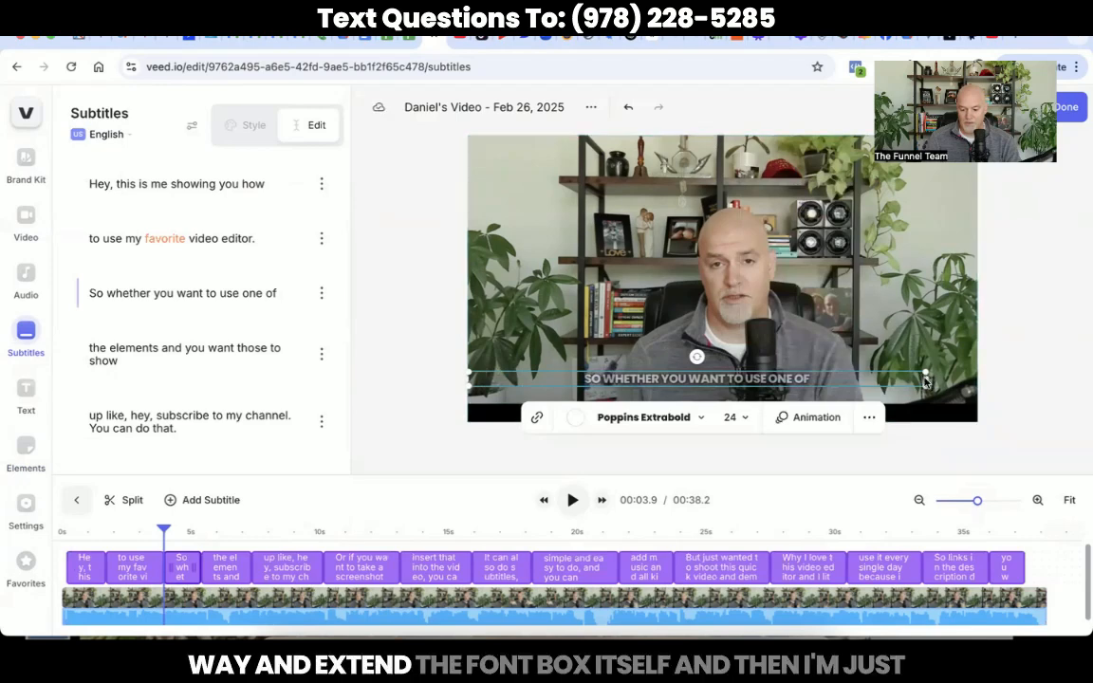
pyautogui.moveTo(928, 379); pyautogui.dragTo(978, 379)
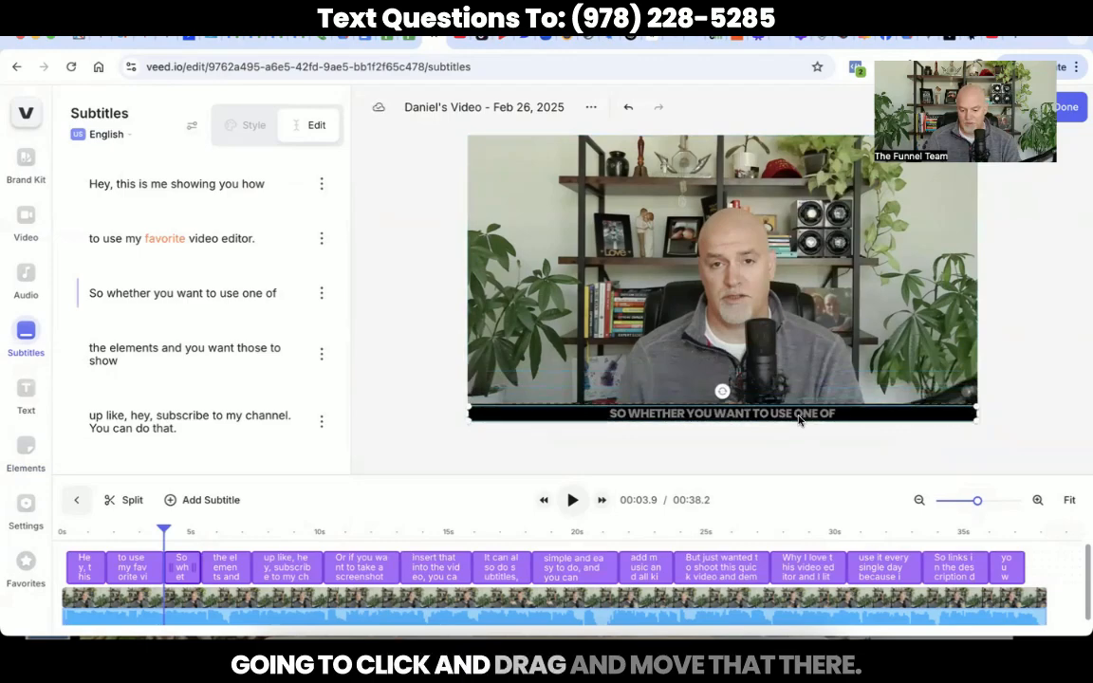
pyautogui.click(800, 421)
pyautogui.click(446, 413)
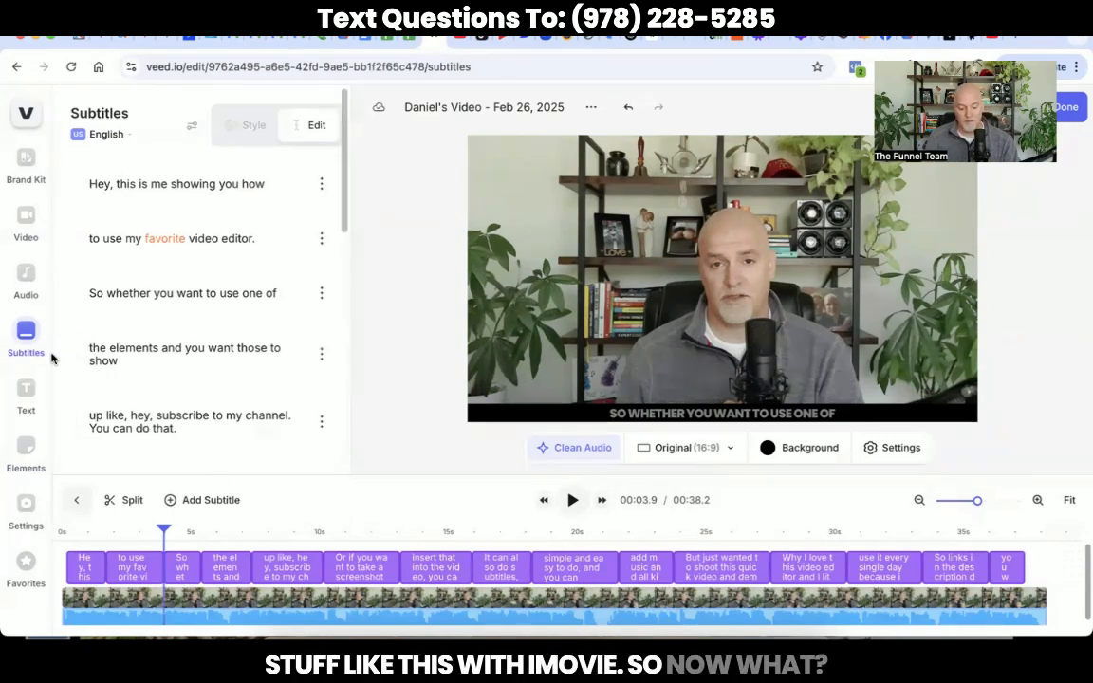
# Step: Copy the black bar shape clip at 0:00 and paste the duplicate across the top of the video
pyautogui.click(27, 451)
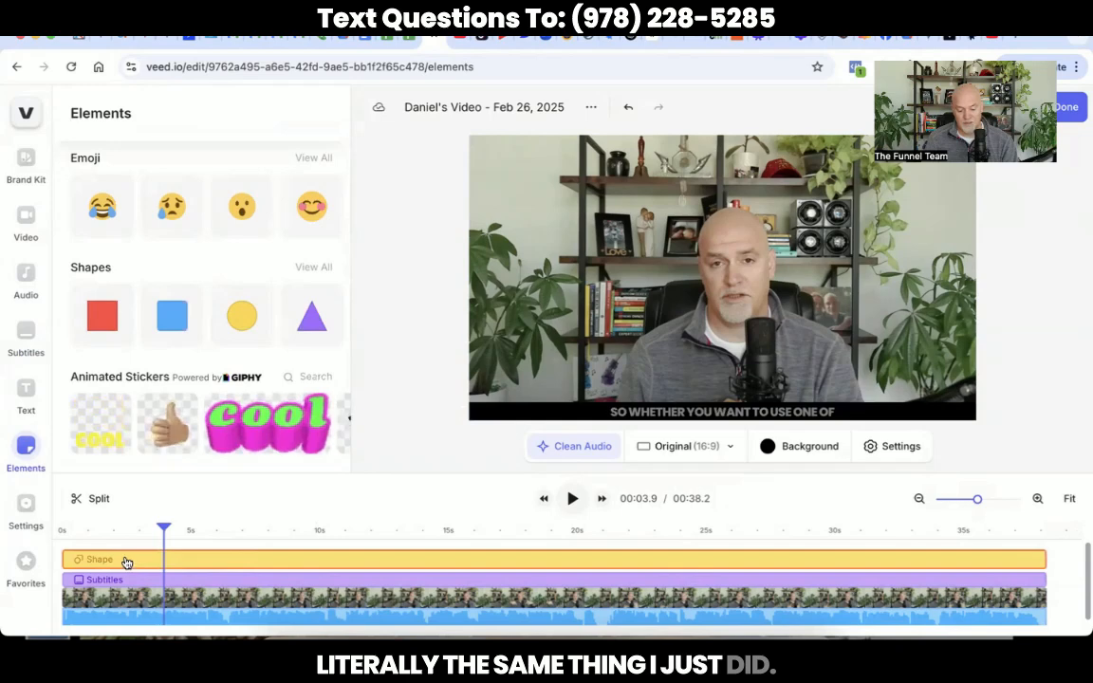
pyautogui.moveTo(164, 528); pyautogui.dragTo(4, 530)
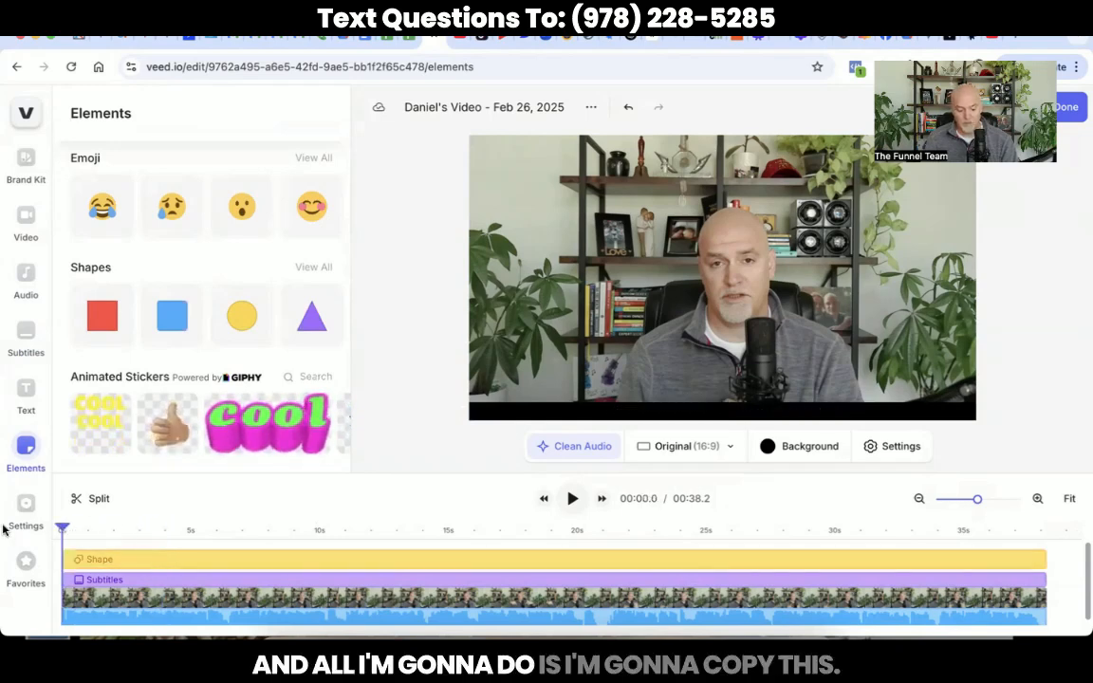
pyautogui.click(137, 566)
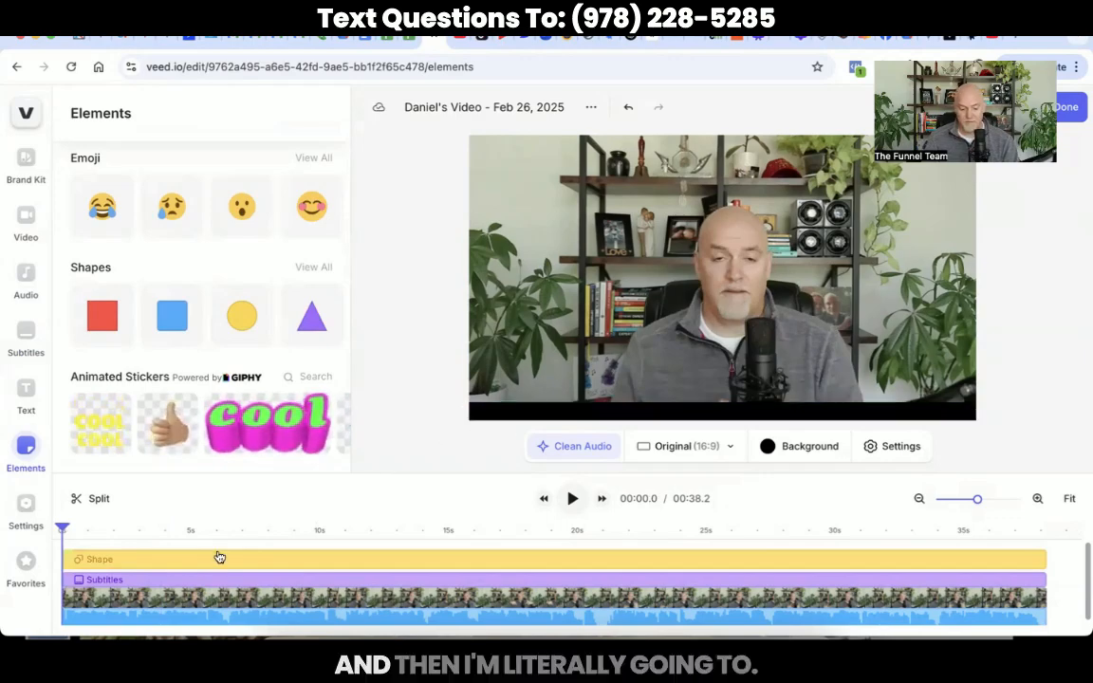
pyautogui.click(103, 561)
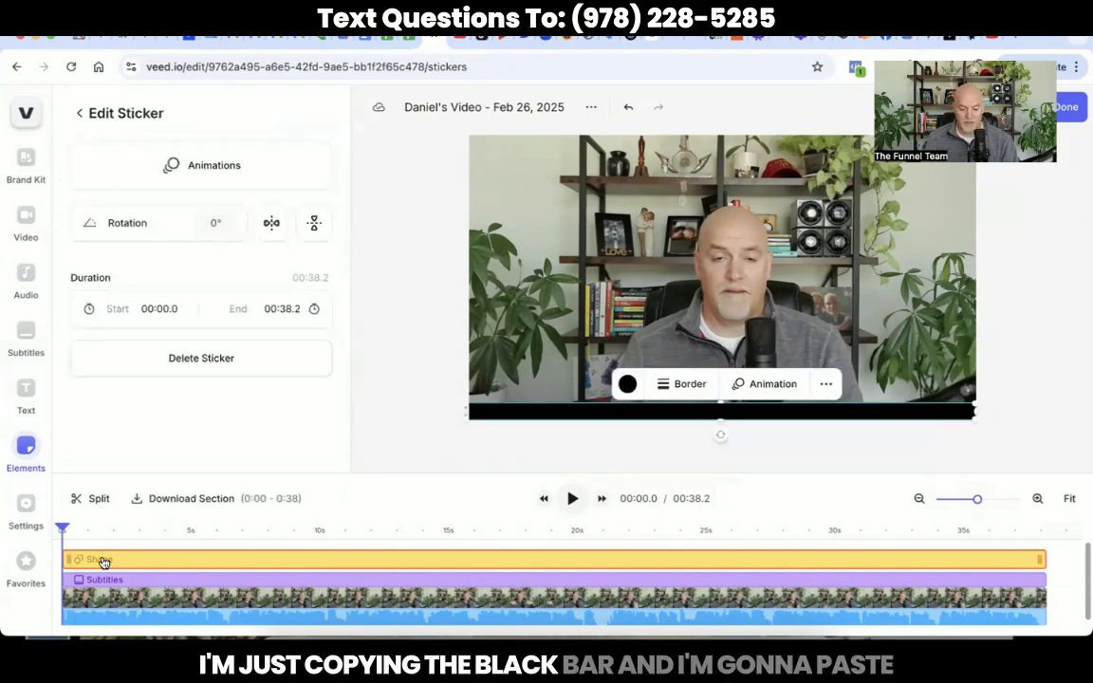
pyautogui.hotkey('ctrl', 'v')
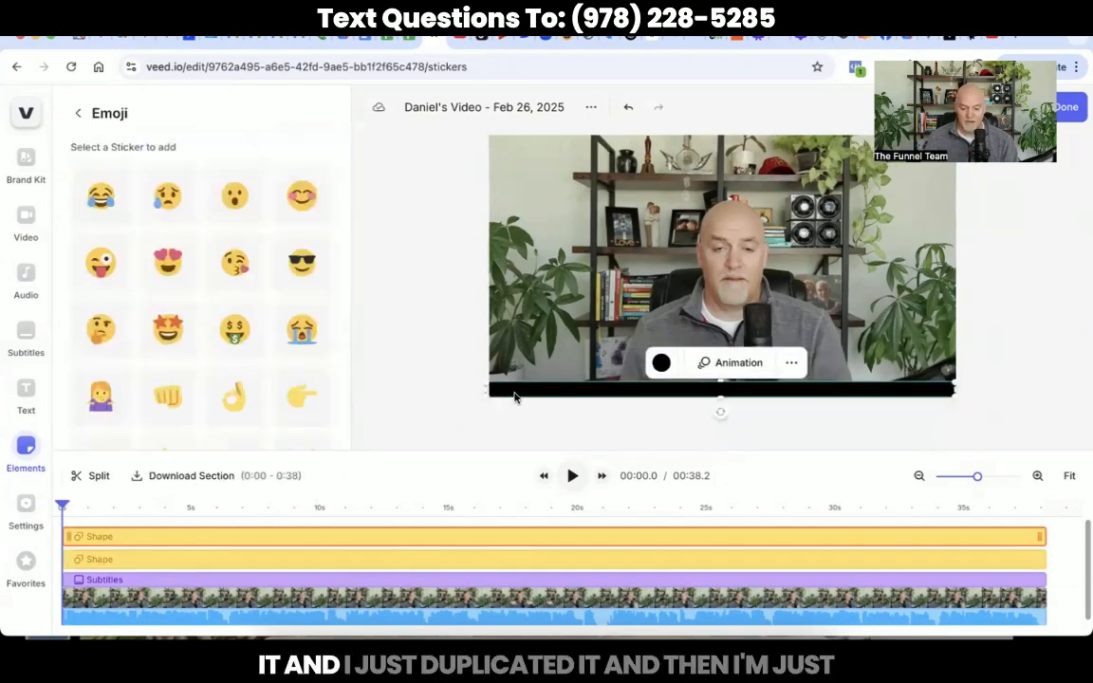
pyautogui.moveTo(515, 395); pyautogui.dragTo(509, 147)
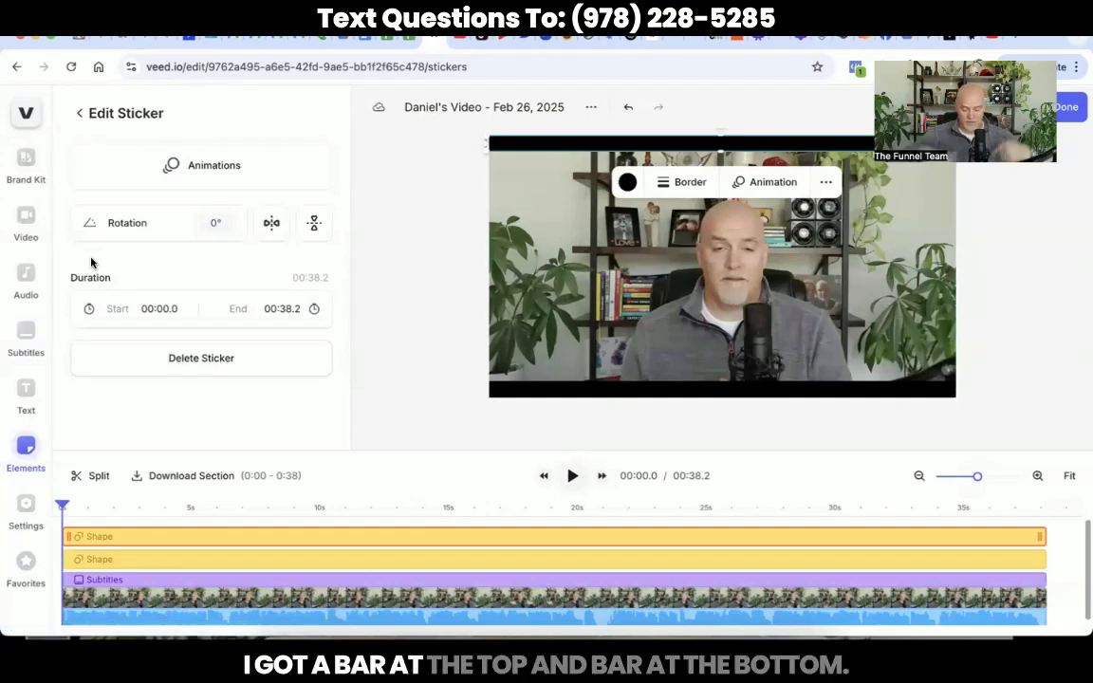
# Step: Add a Headline Title text layer set to size 24 in Poppins Extrabold
pyautogui.click(25, 392)
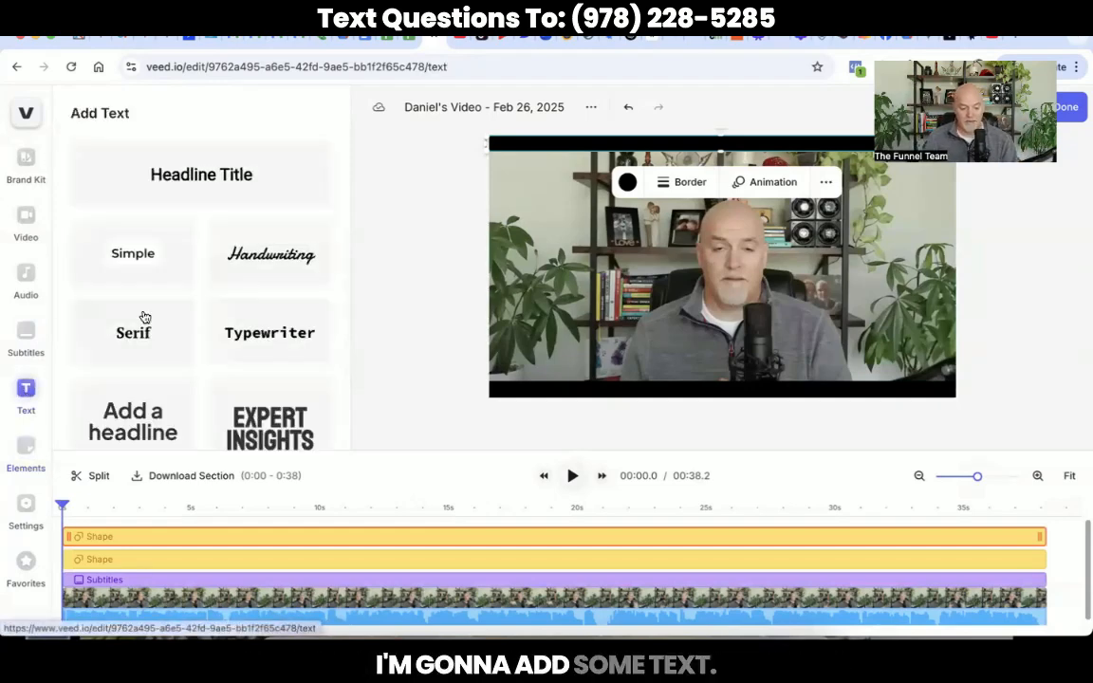
pyautogui.click(218, 169)
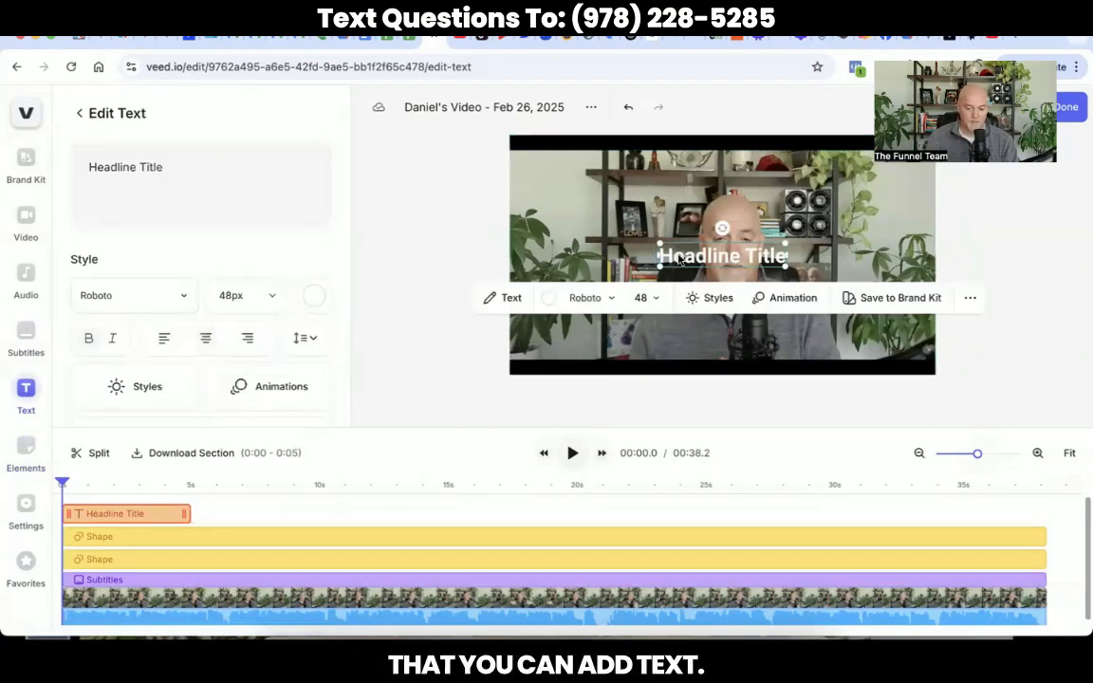
pyautogui.click(644, 300)
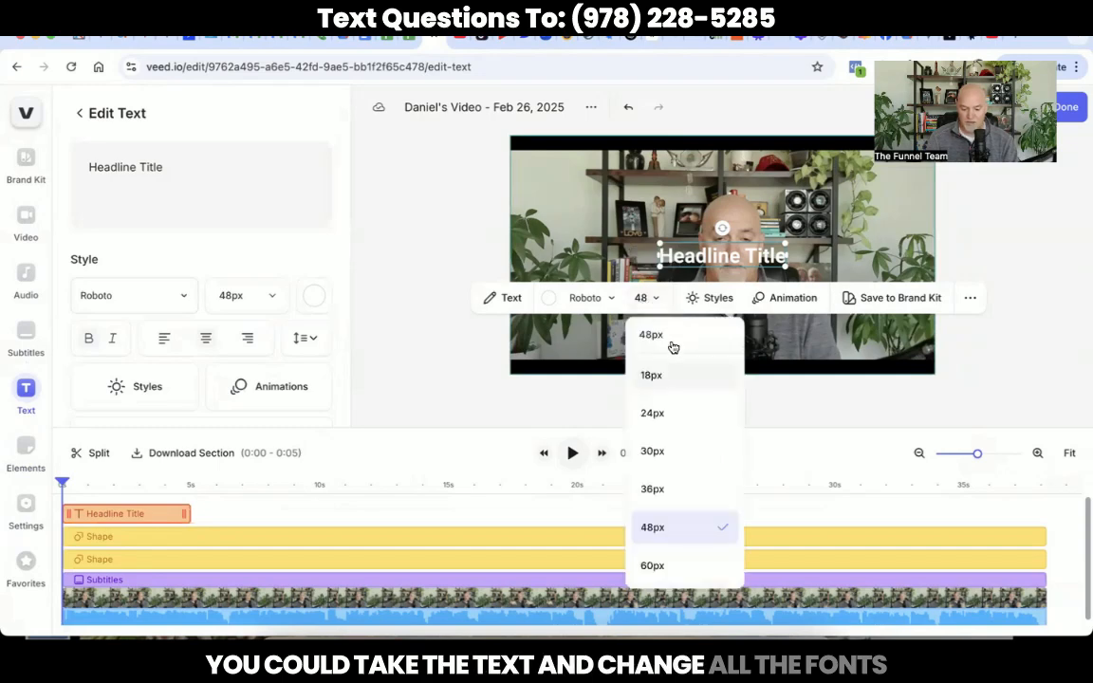
pyautogui.click(652, 414)
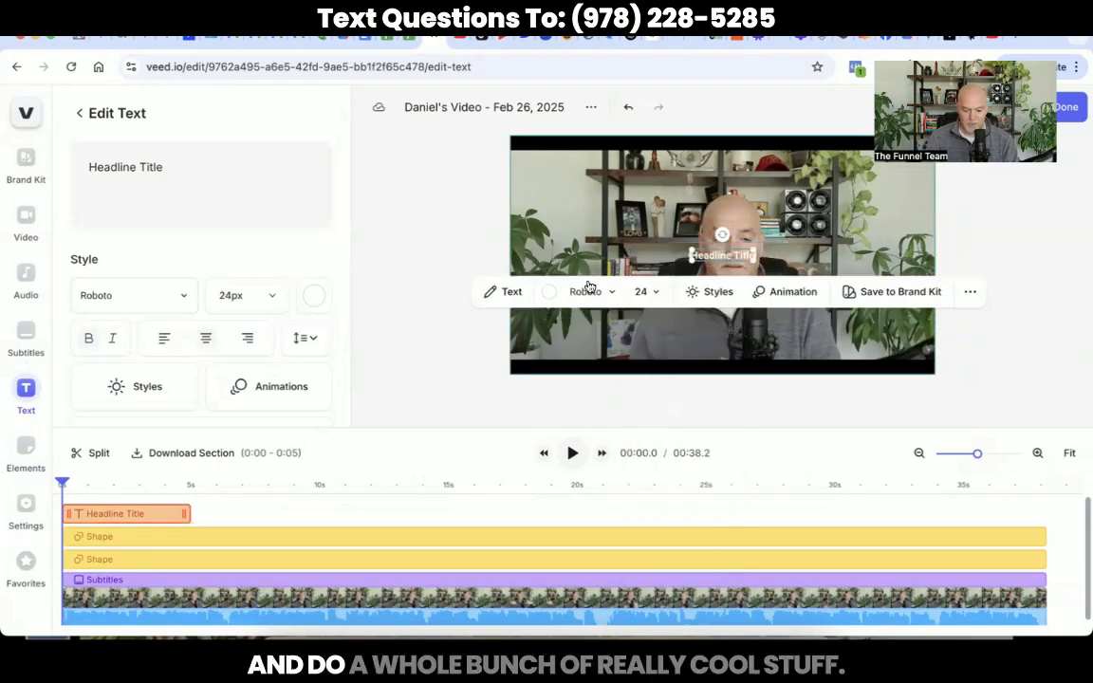
pyautogui.click(585, 292)
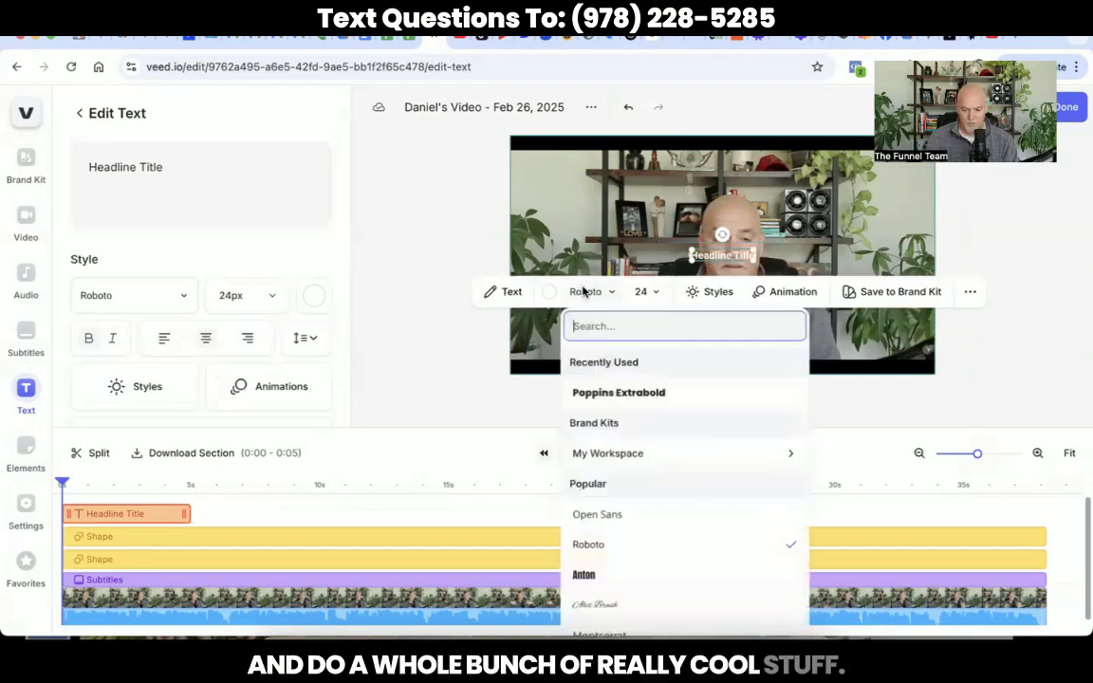
pyautogui.click(608, 394)
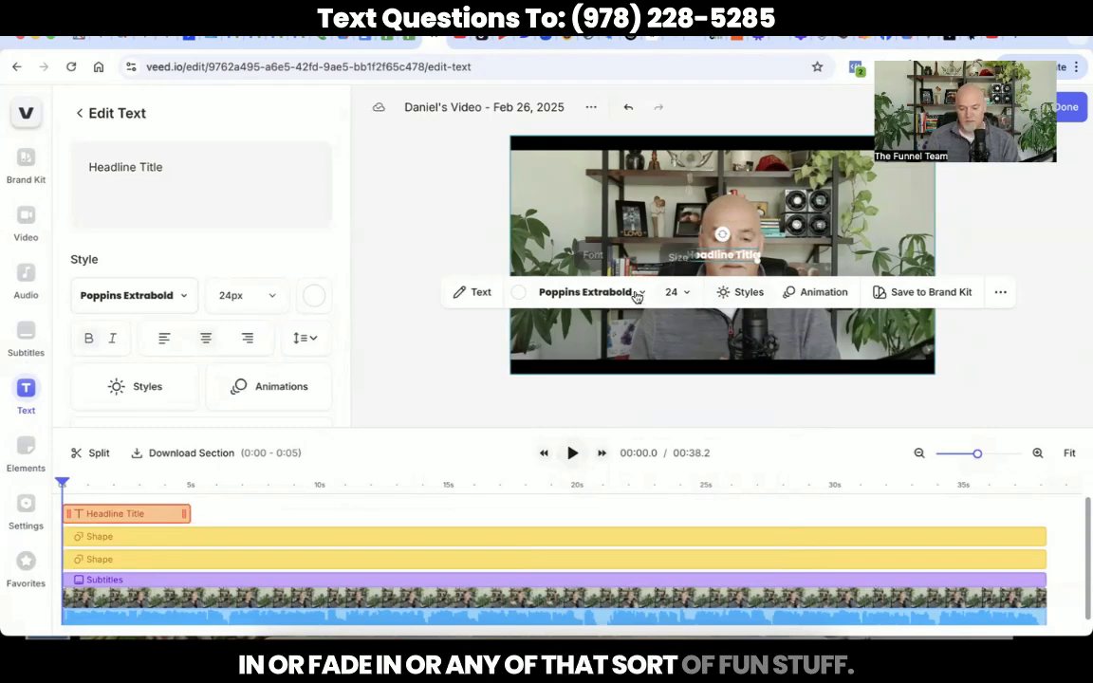
# Step: Change the headline to 'Text Questions To:' plus the phone number and move it onto the top bar
pyautogui.click(474, 296)
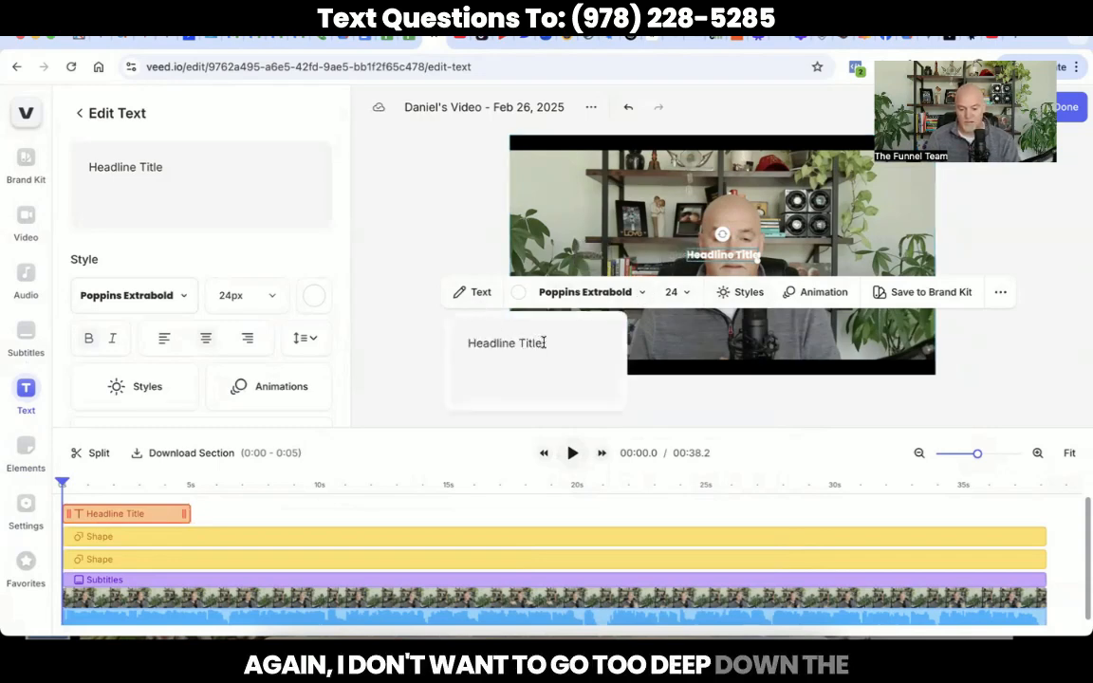
pyautogui.moveTo(544, 343); pyautogui.dragTo(444, 345)
pyautogui.write('Text')
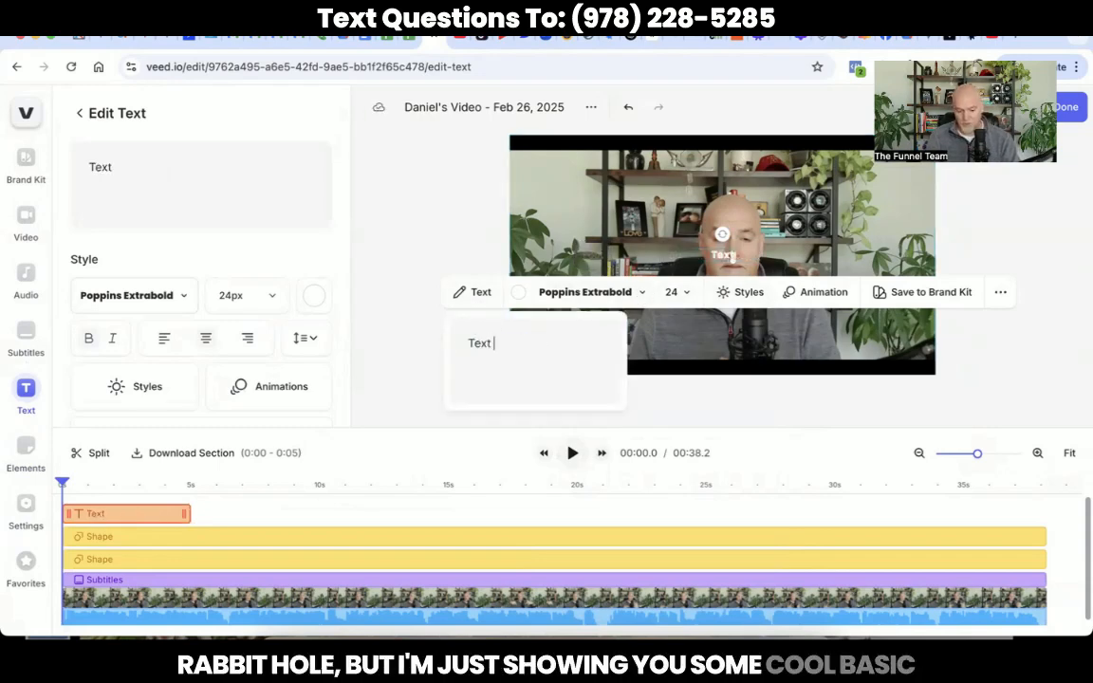
pyautogui.write(' Question')
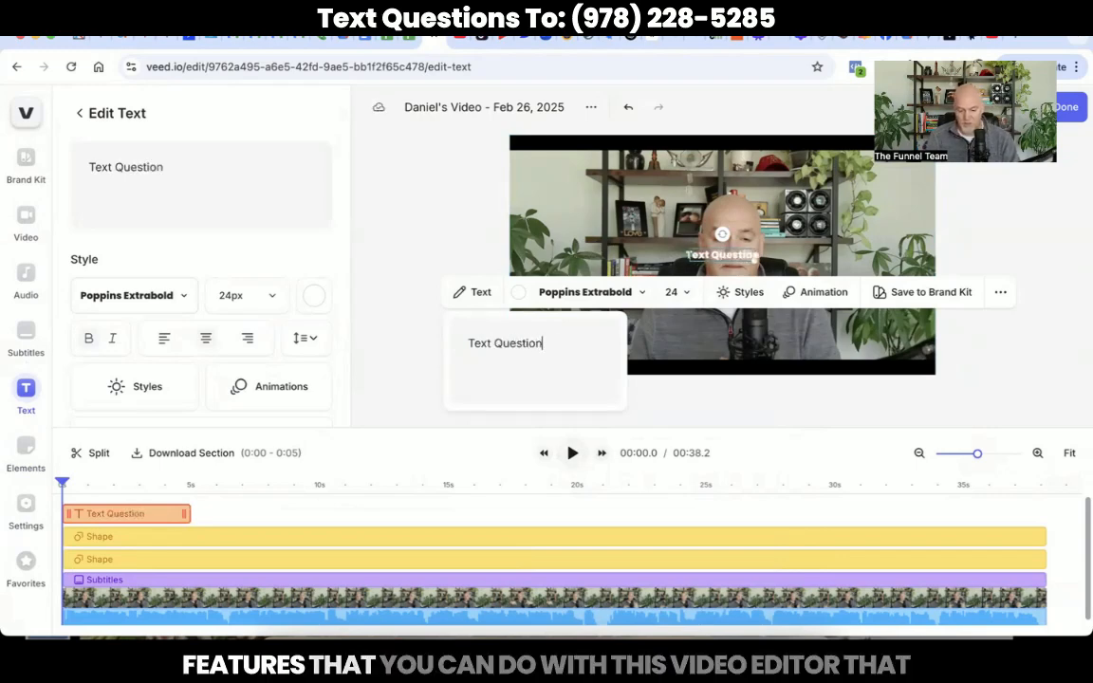
pyautogui.write('s To')
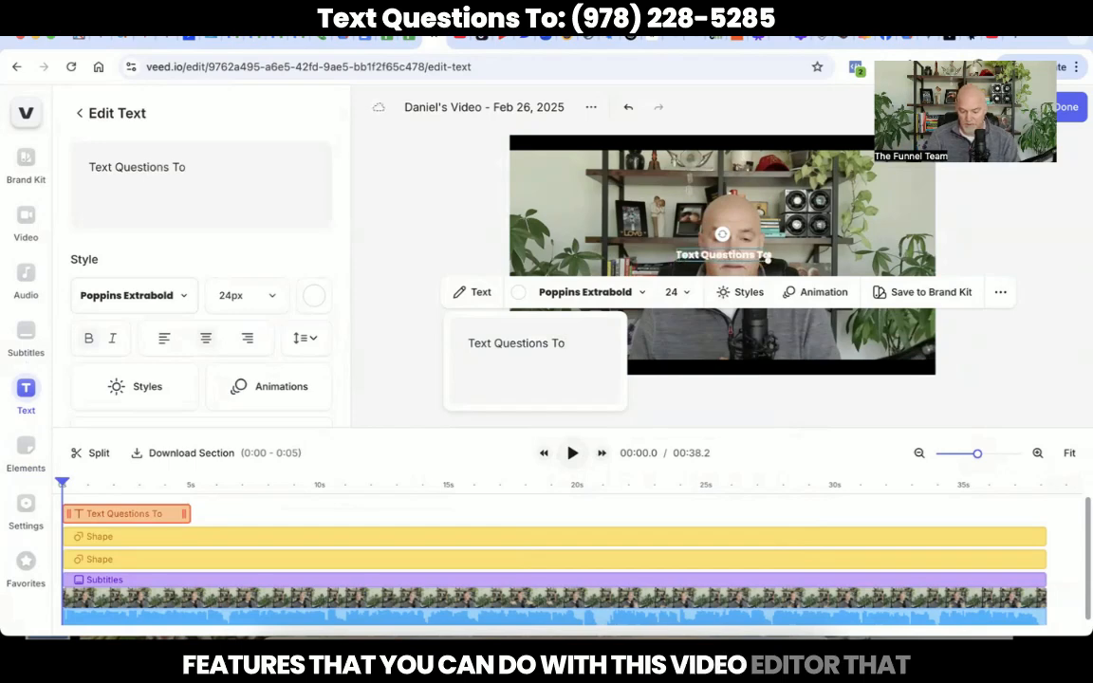
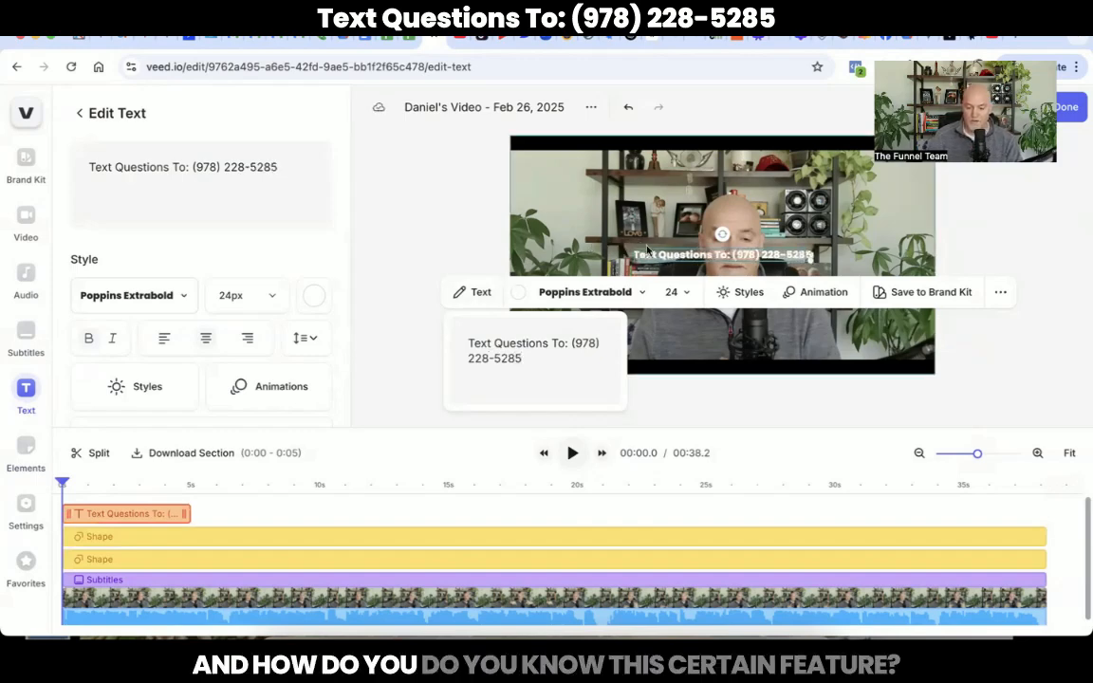
pyautogui.click(662, 177)
pyautogui.moveTo(662, 177); pyautogui.dragTo(656, 144)
# Step: Stretch the text clip to span the full 00:38.2 video, then deselect it
pyautogui.click(418, 231)
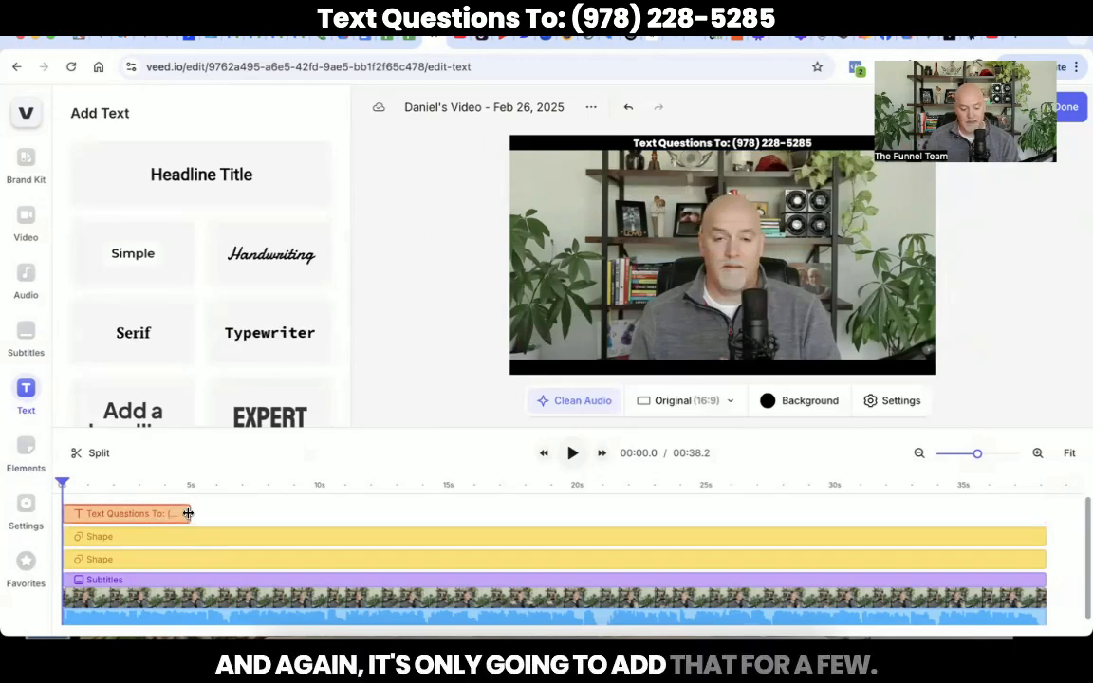
pyautogui.moveTo(190, 514); pyautogui.dragTo(1035, 502)
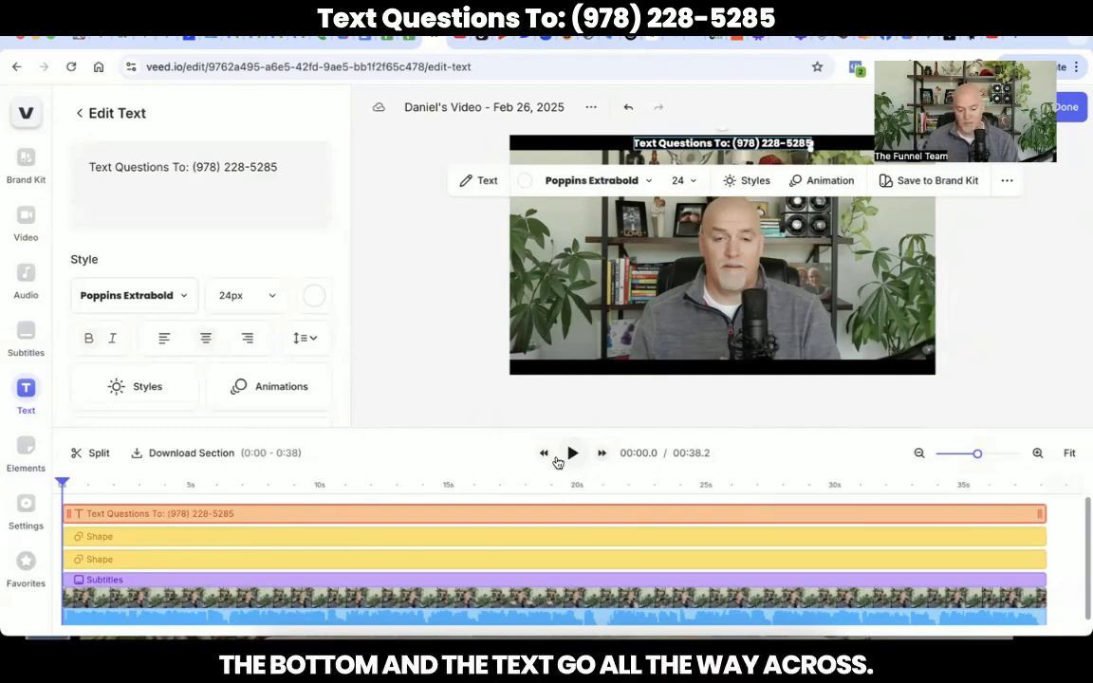
pyautogui.click(244, 485)
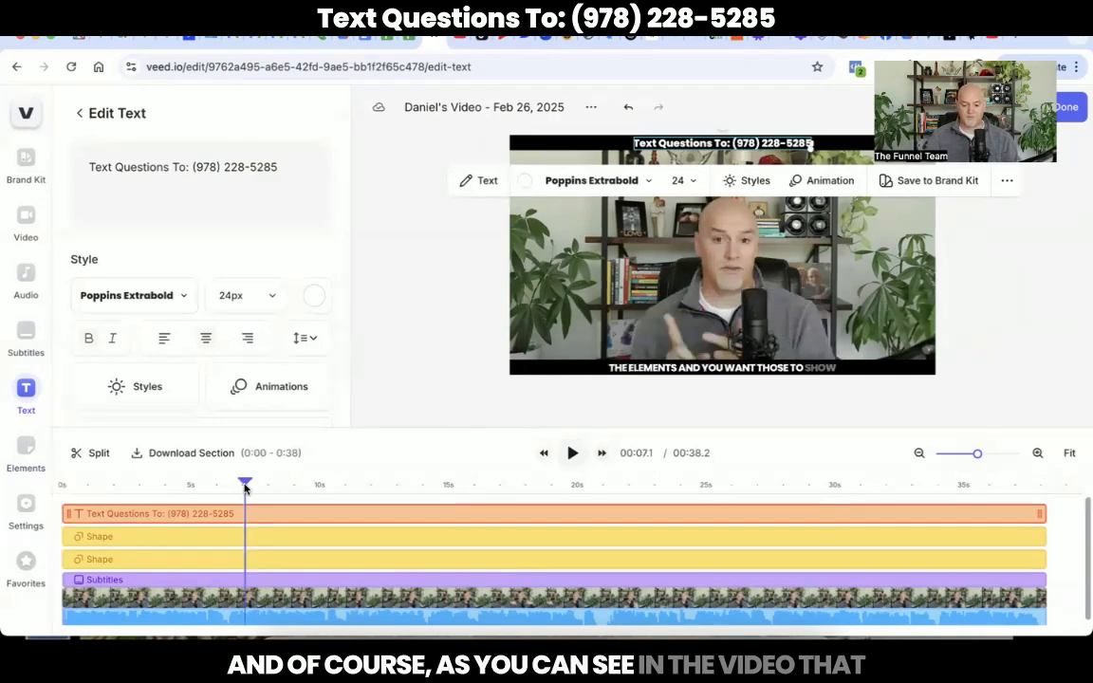
pyautogui.click(463, 295)
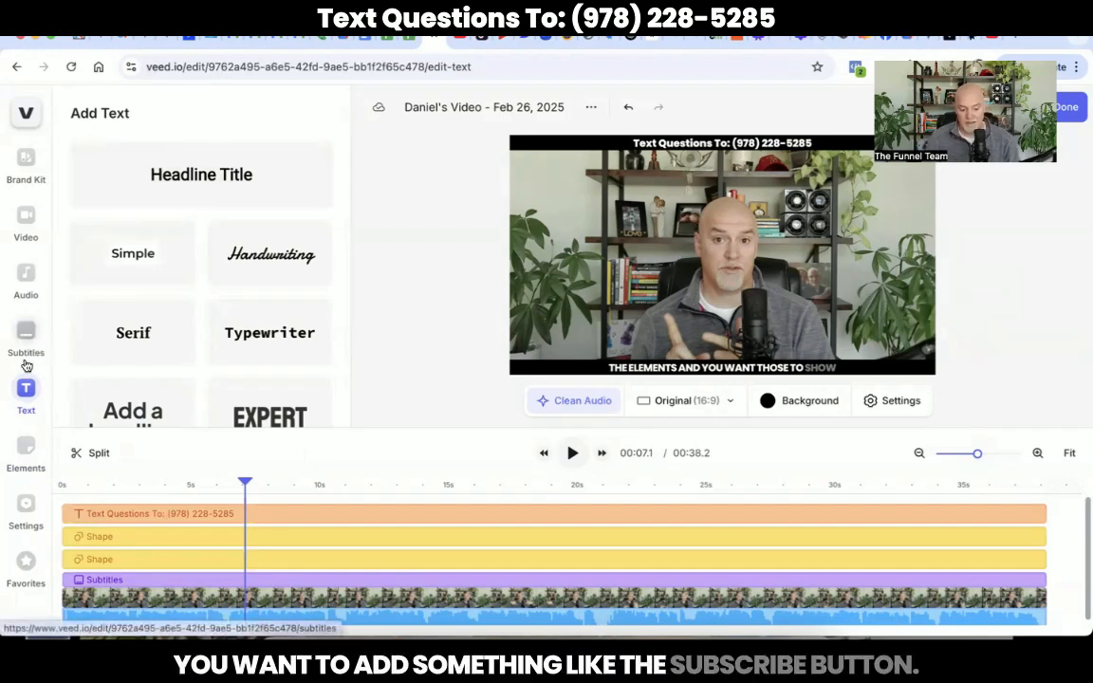
# Step: Search animated stickers for 'subscr' and insert the subscribe sticker at about 00:07
pyautogui.click(26, 452)
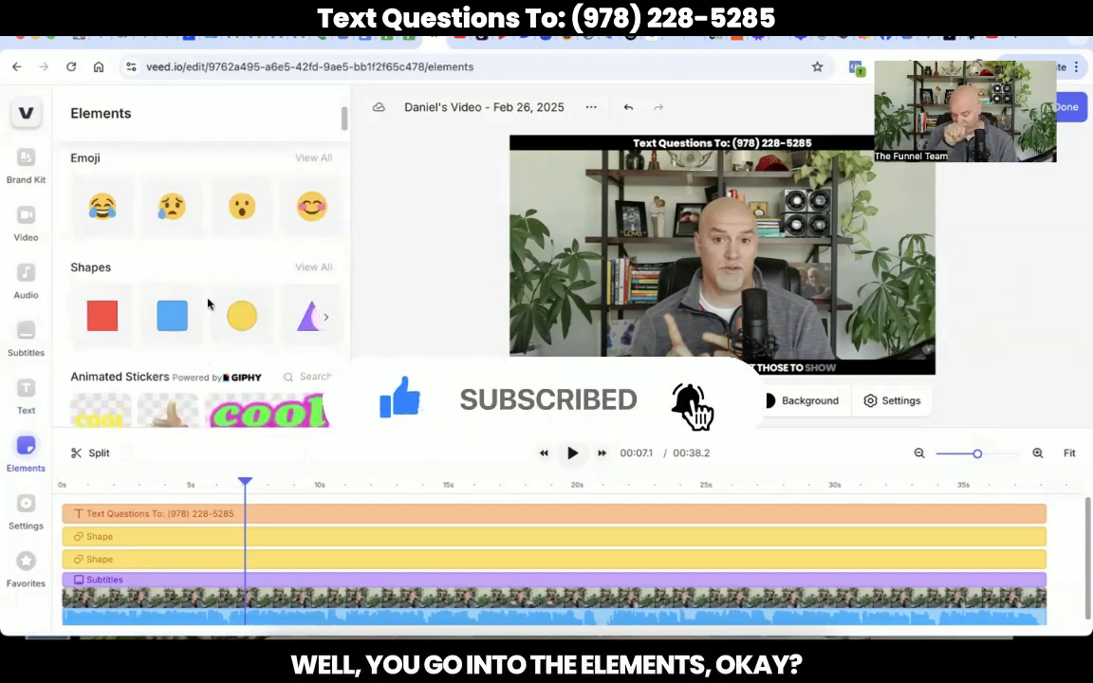
pyautogui.scroll(-2, 208, 303)
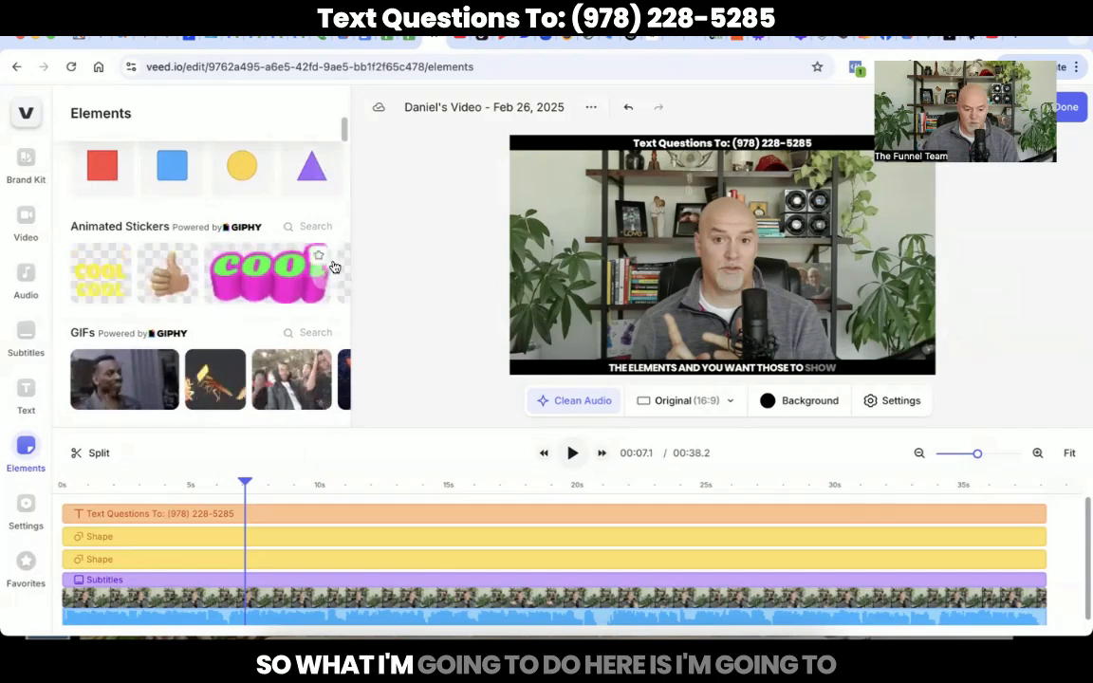
pyautogui.click(288, 228)
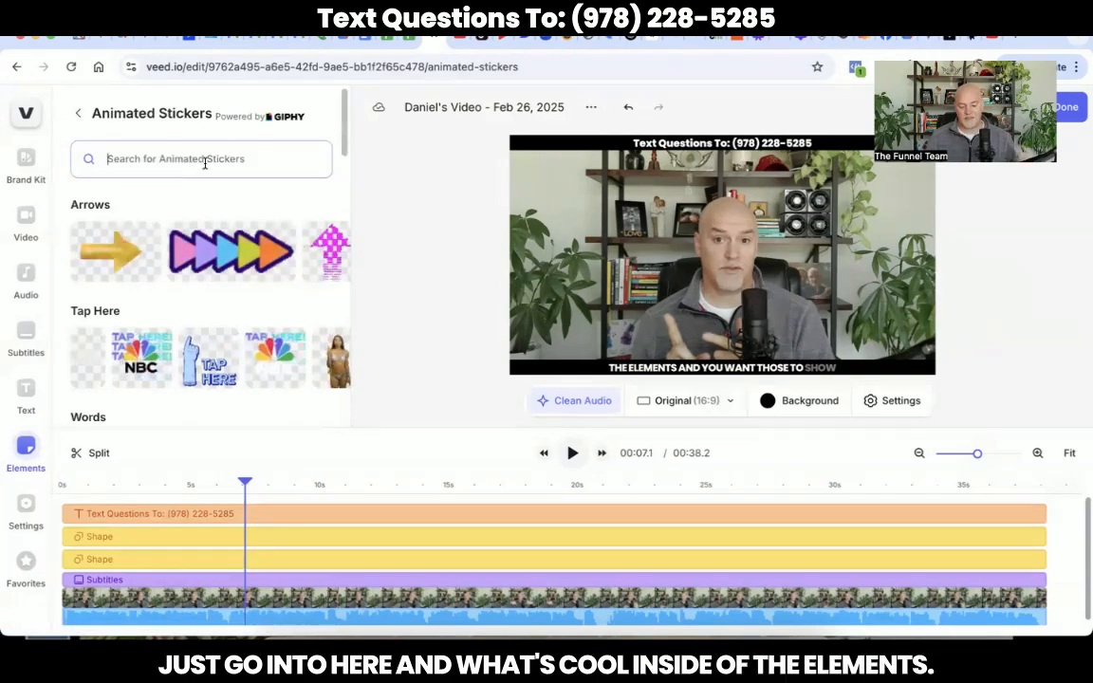
pyautogui.scroll(-10, 228, 244)
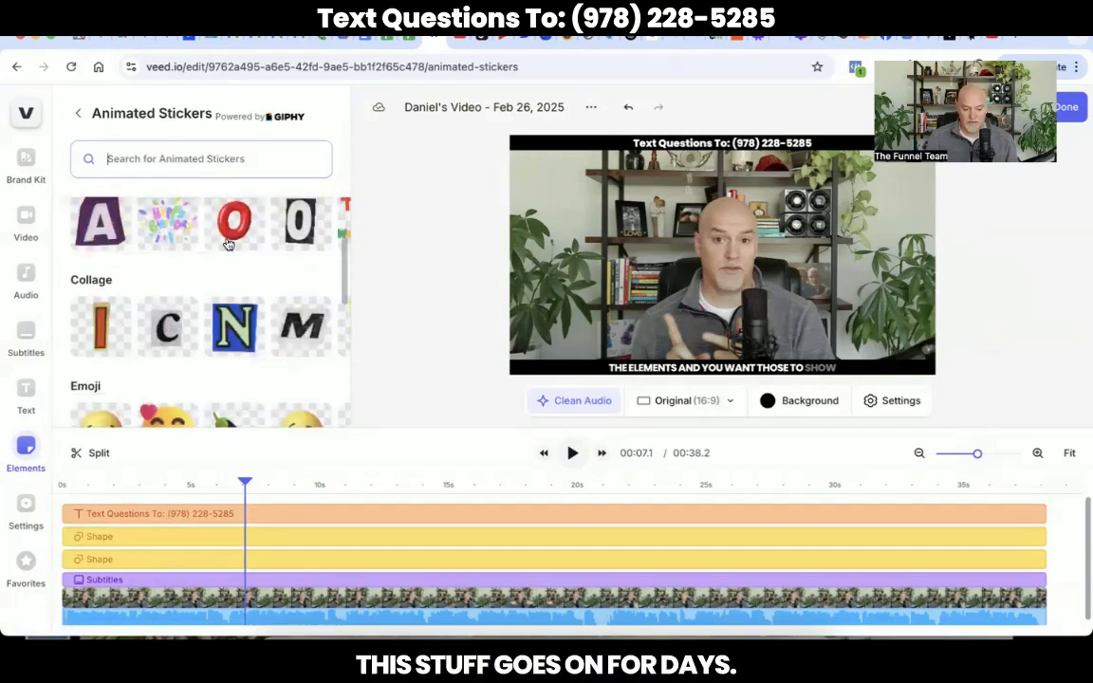
pyautogui.scroll(-10, 227, 244)
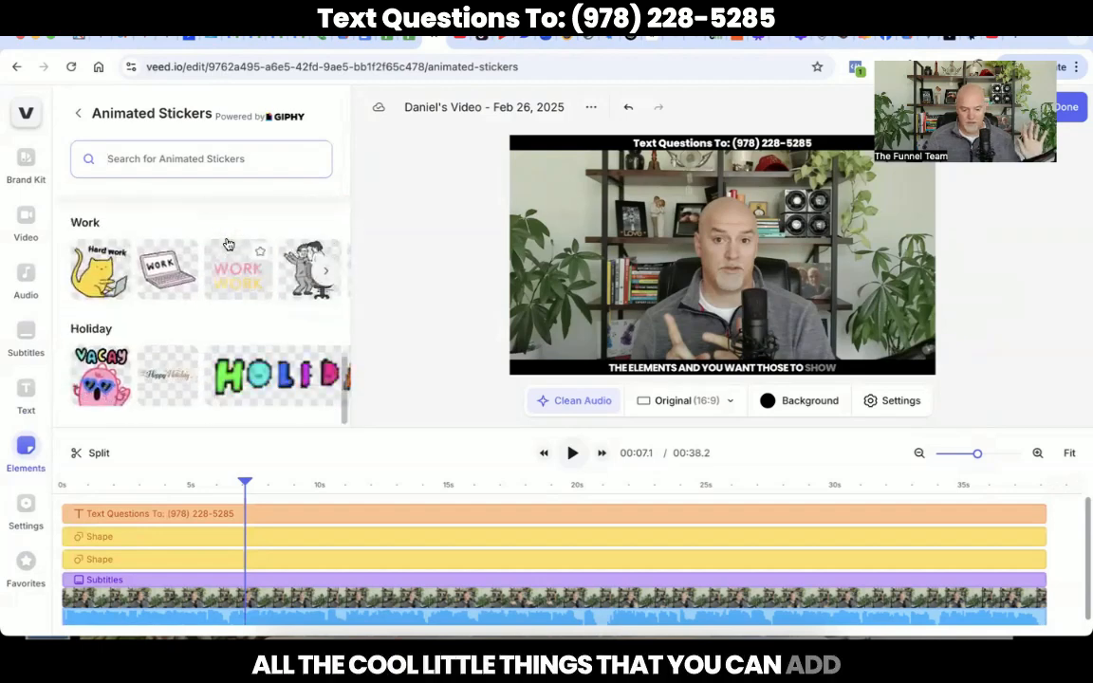
pyautogui.scroll(20, 227, 244)
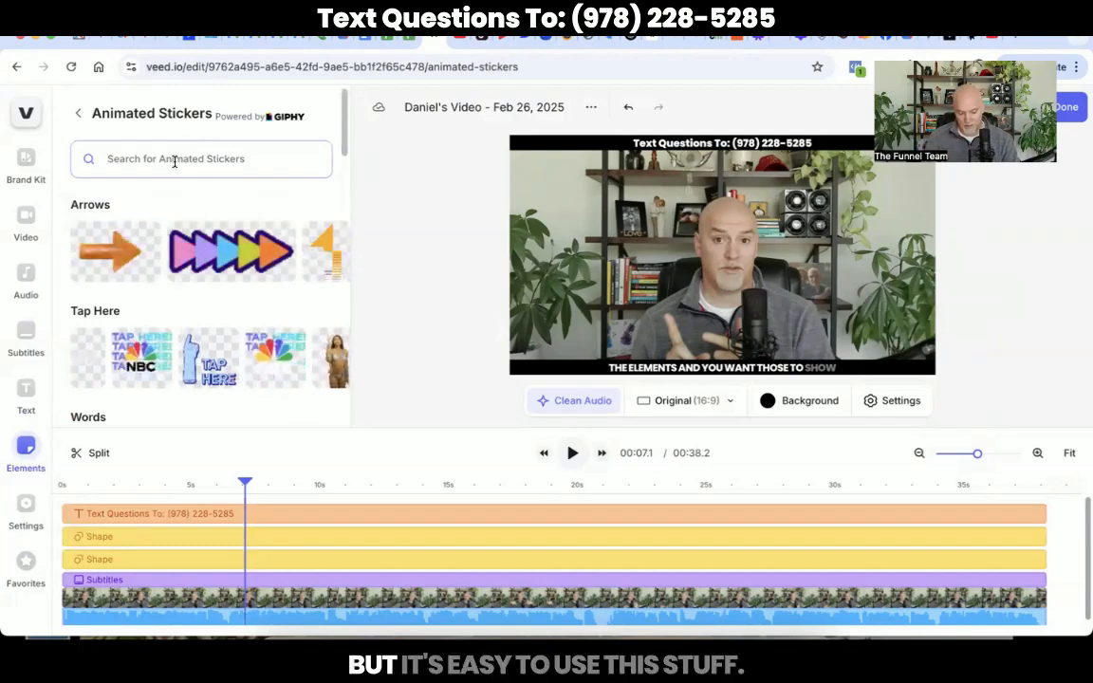
pyautogui.click(174, 160)
pyautogui.write('subscribe')
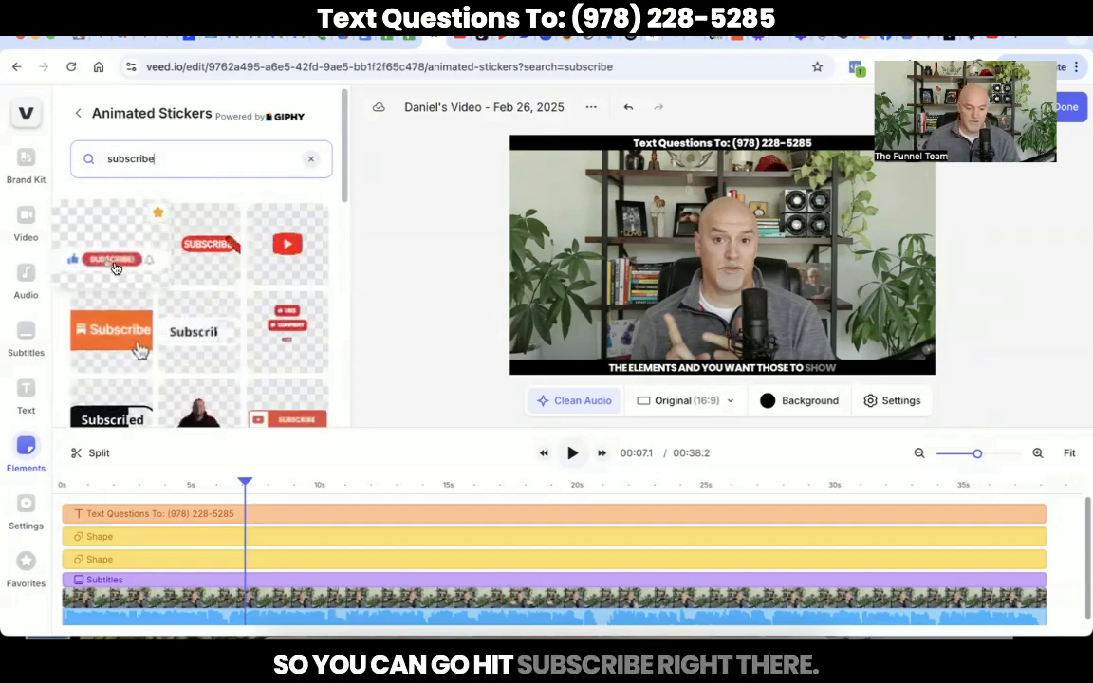
pyautogui.click(111, 249)
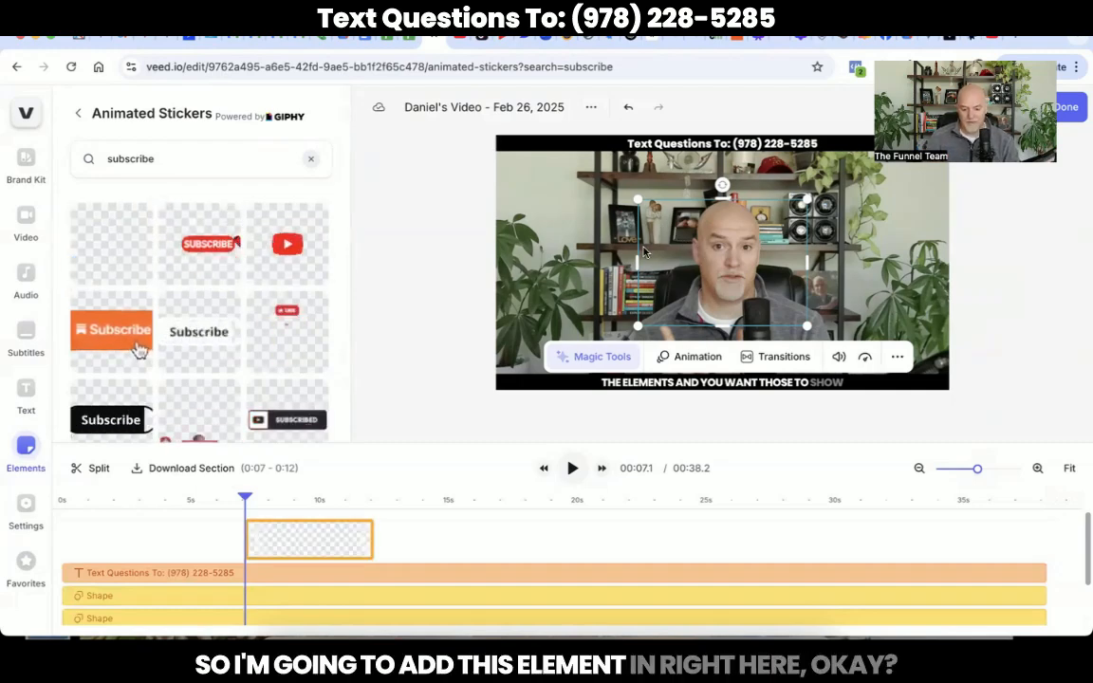
# Step: Move the subscribe sticker left in the frame and play back from about 6.6 s to preview it
pyautogui.moveTo(699, 252); pyautogui.dragTo(576, 256)
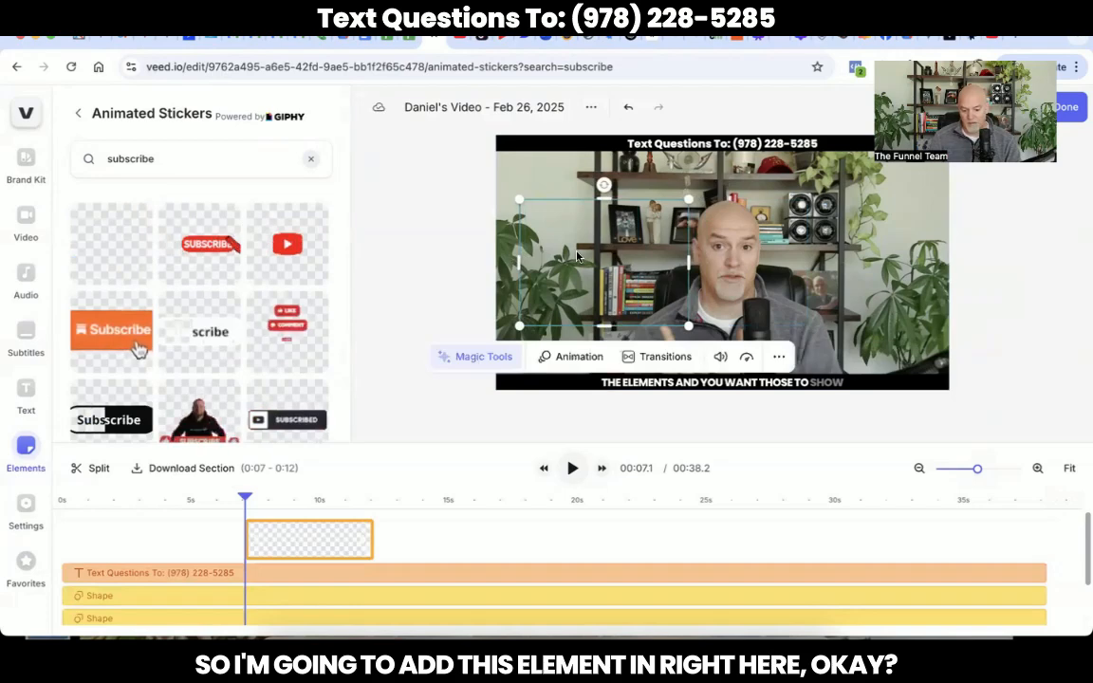
pyautogui.click(233, 505)
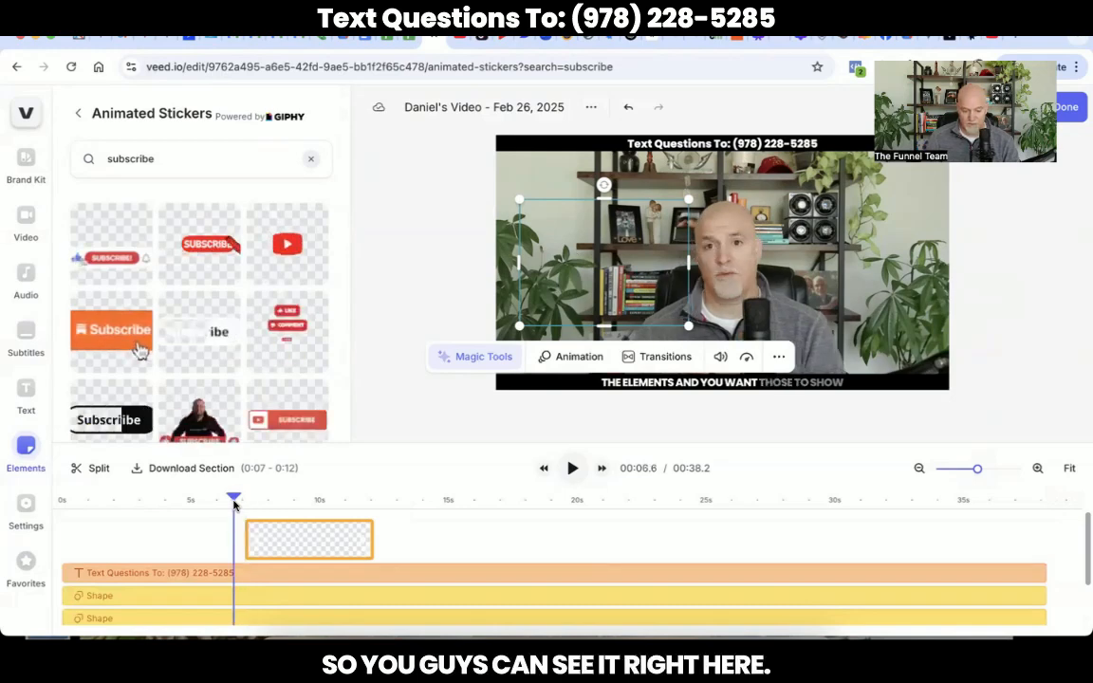
pyautogui.press('space')
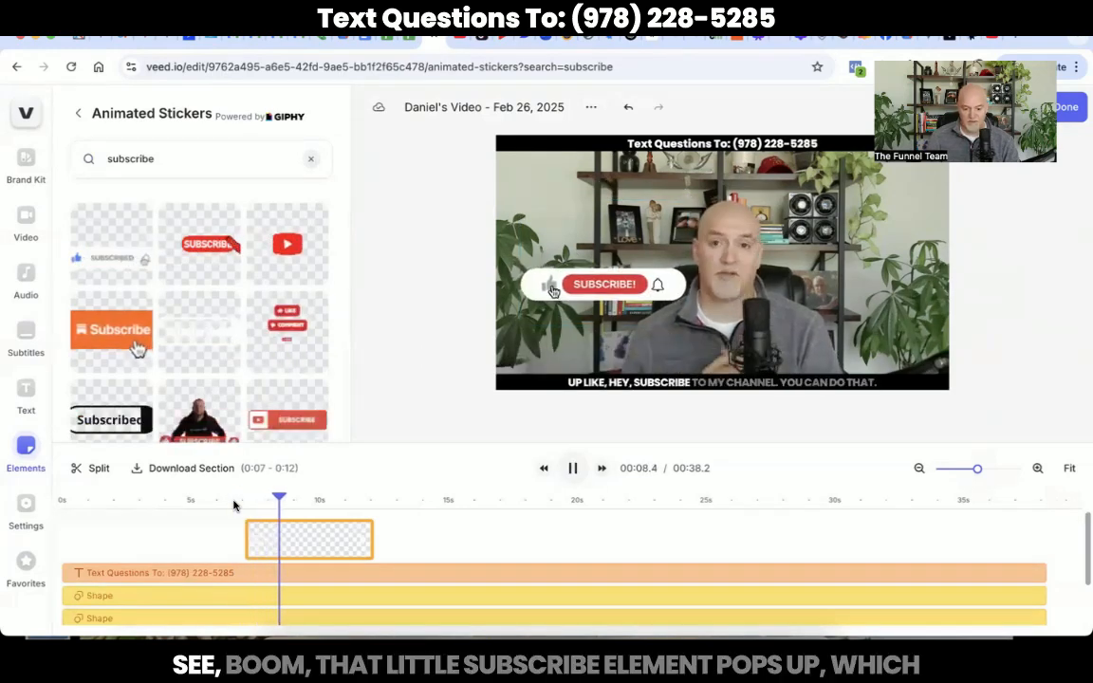
pyautogui.press('space')
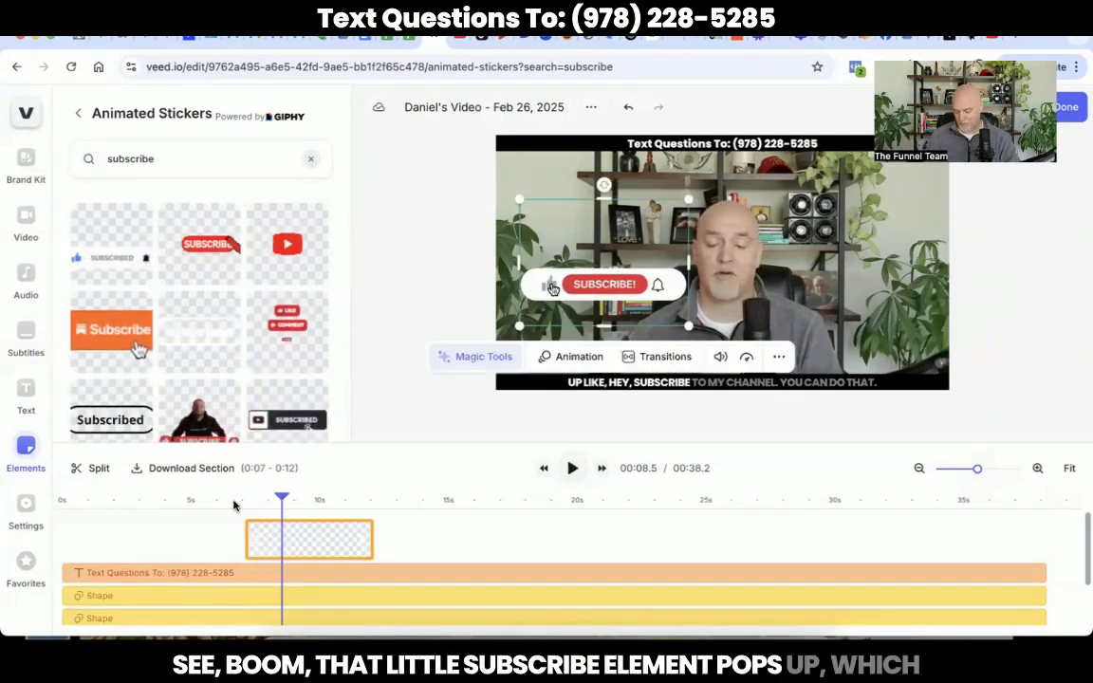
pyautogui.click(439, 505)
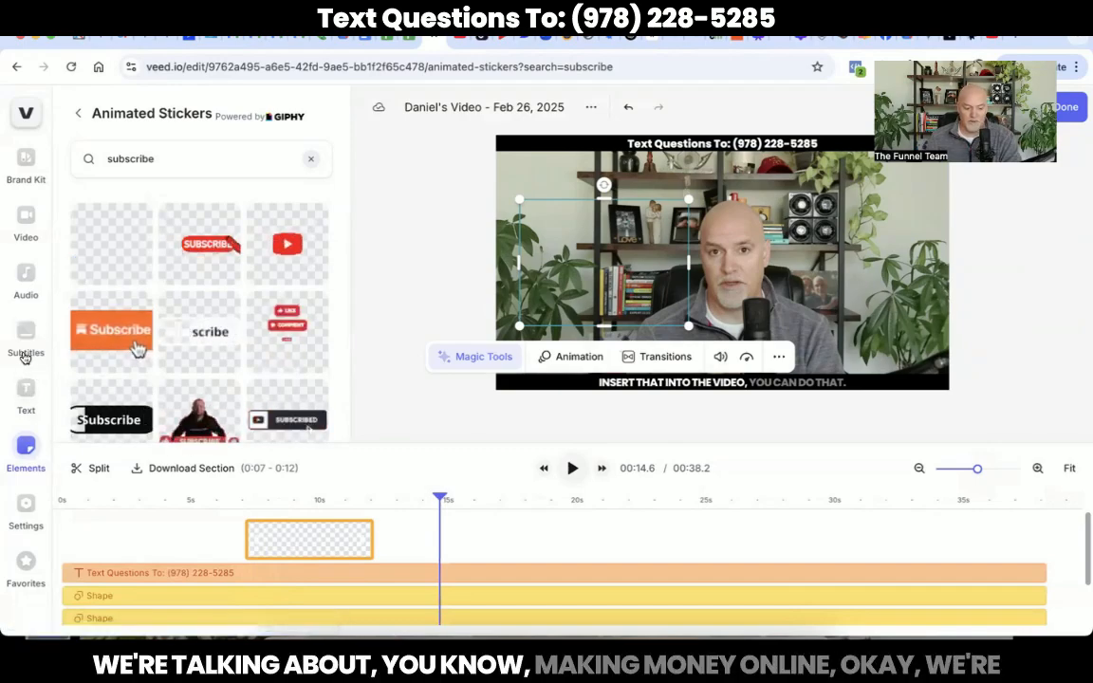
# Step: Show the Add Media panel with upload, recording, text to speech and AI avatar options
pyautogui.click(24, 225)
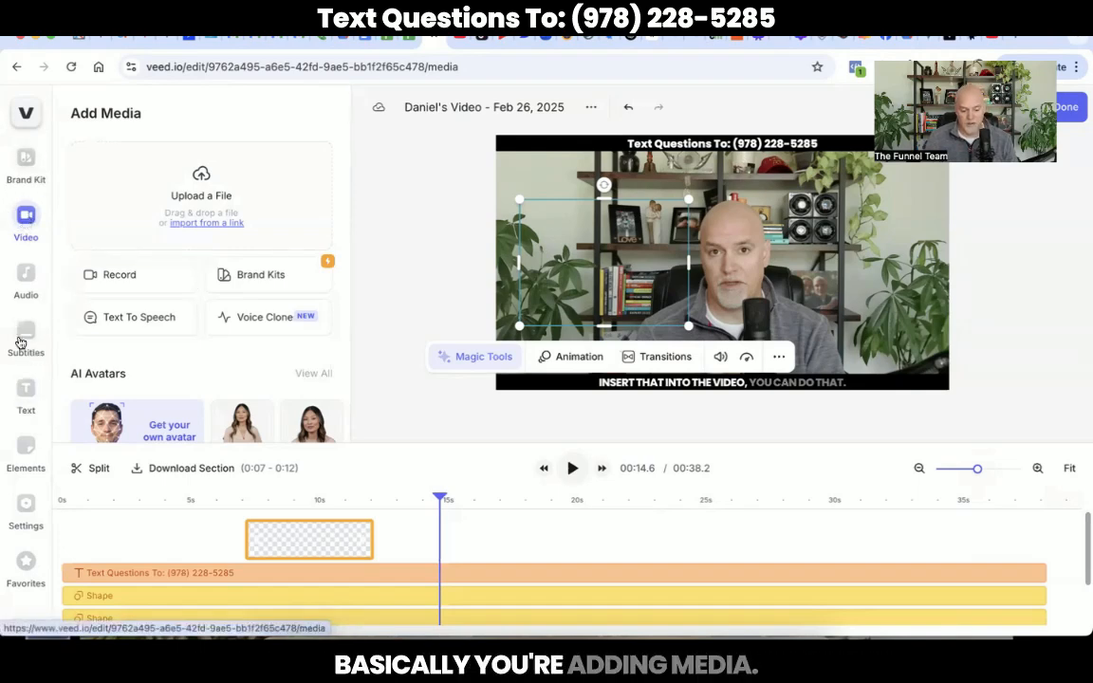
# Step: Bring up the full Stock Music library from the Audio panel with its search field active
pyautogui.click(25, 276)
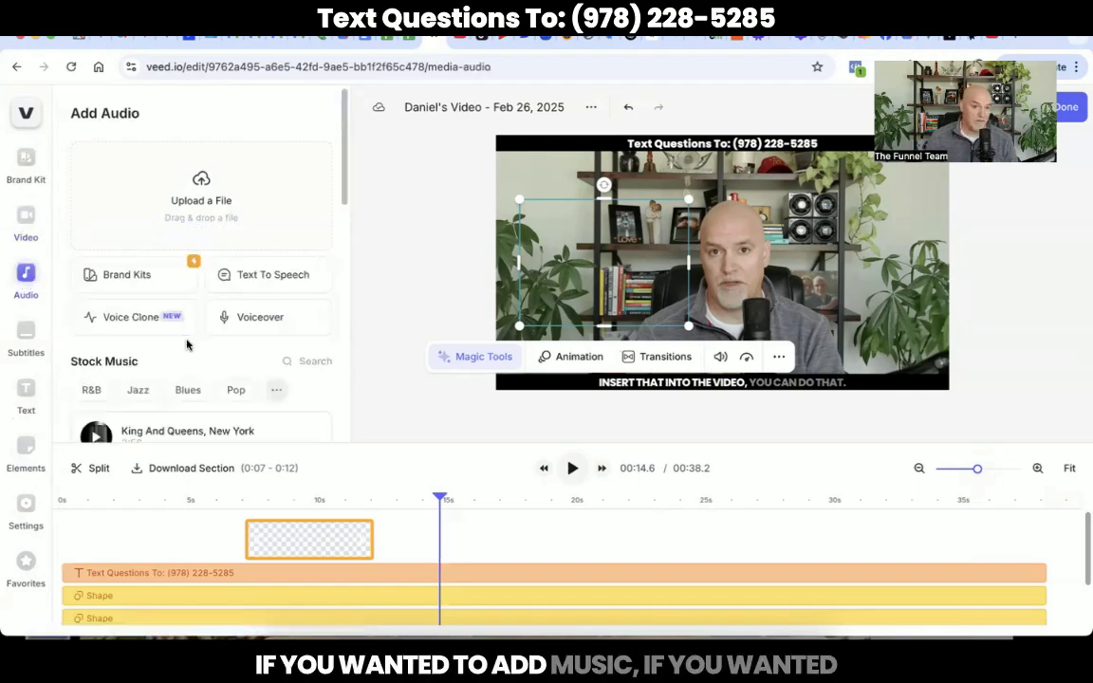
pyautogui.press('Right')
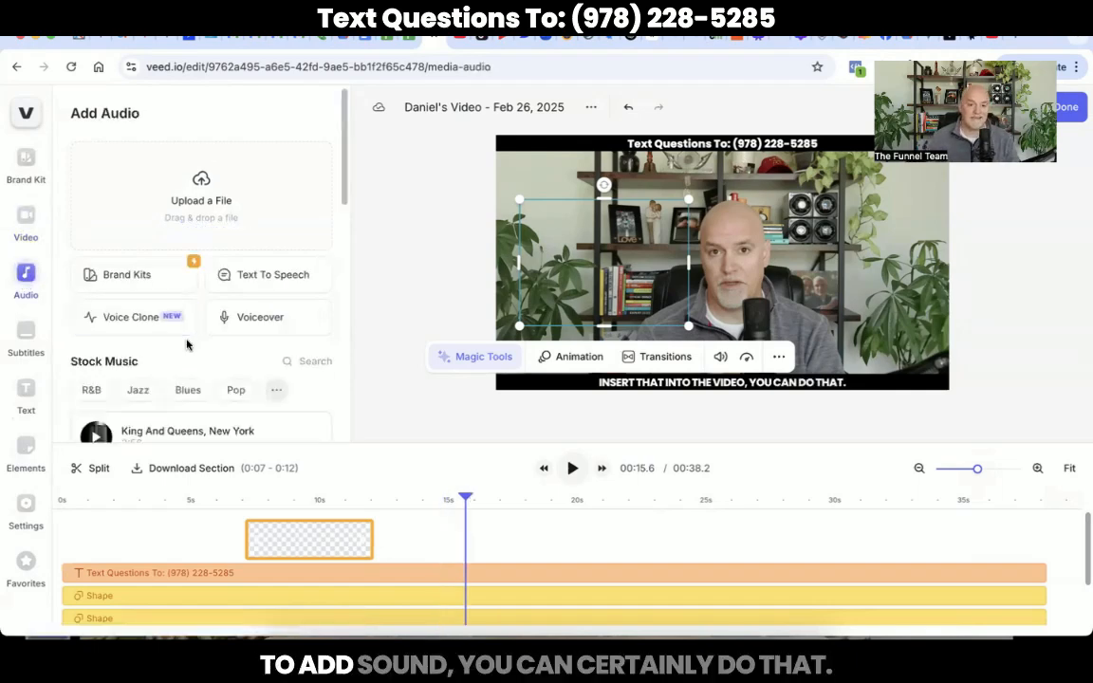
pyautogui.scroll(-2, 187, 345)
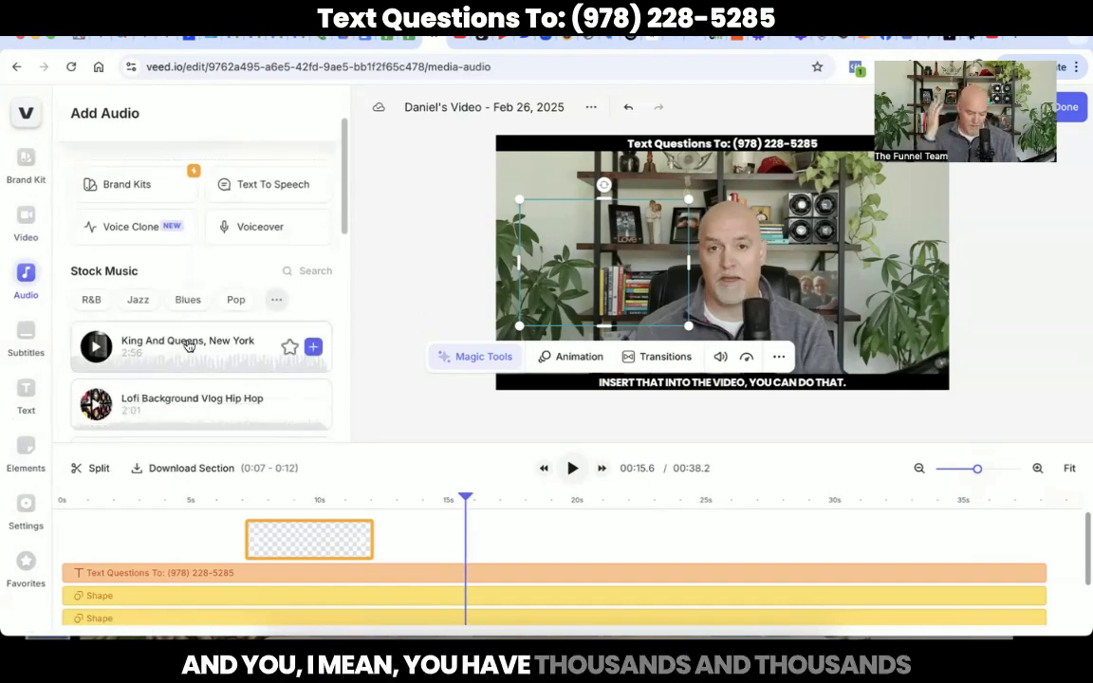
pyautogui.scroll(-6, 188, 346)
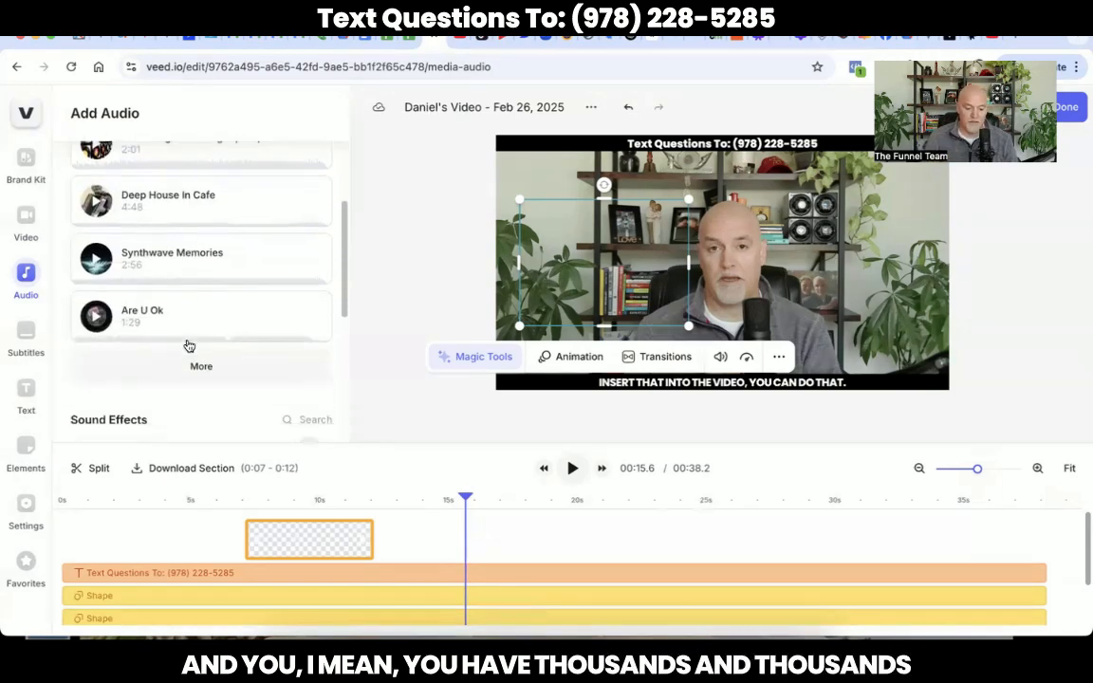
pyautogui.scroll(7, 188, 346)
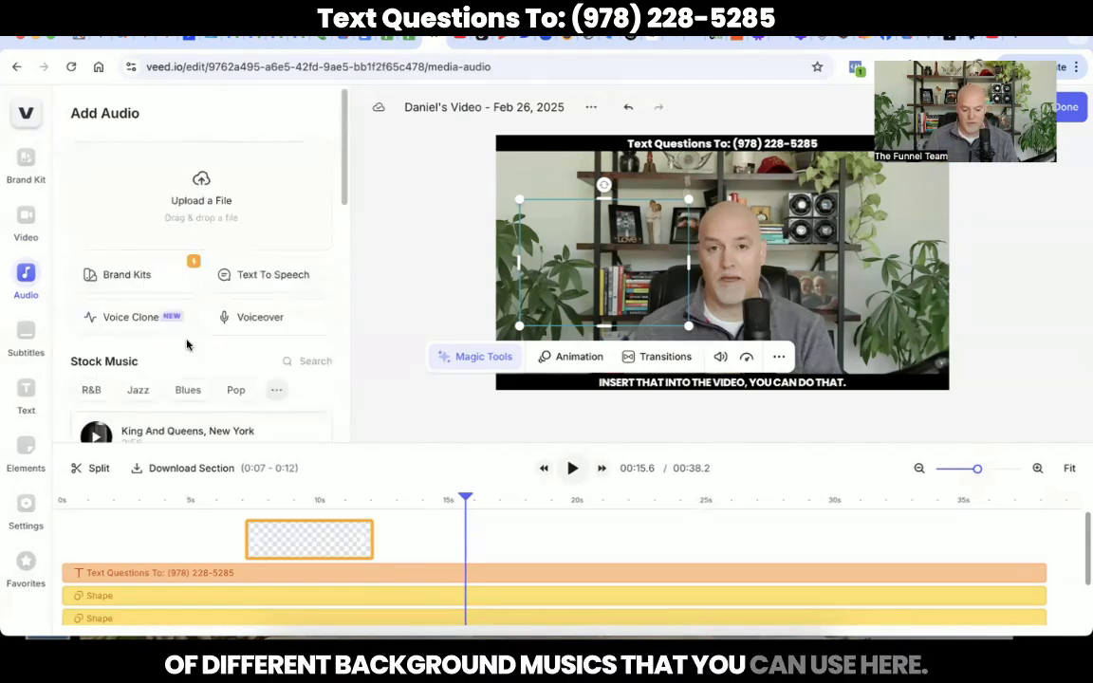
pyautogui.scroll(-3, 185, 344)
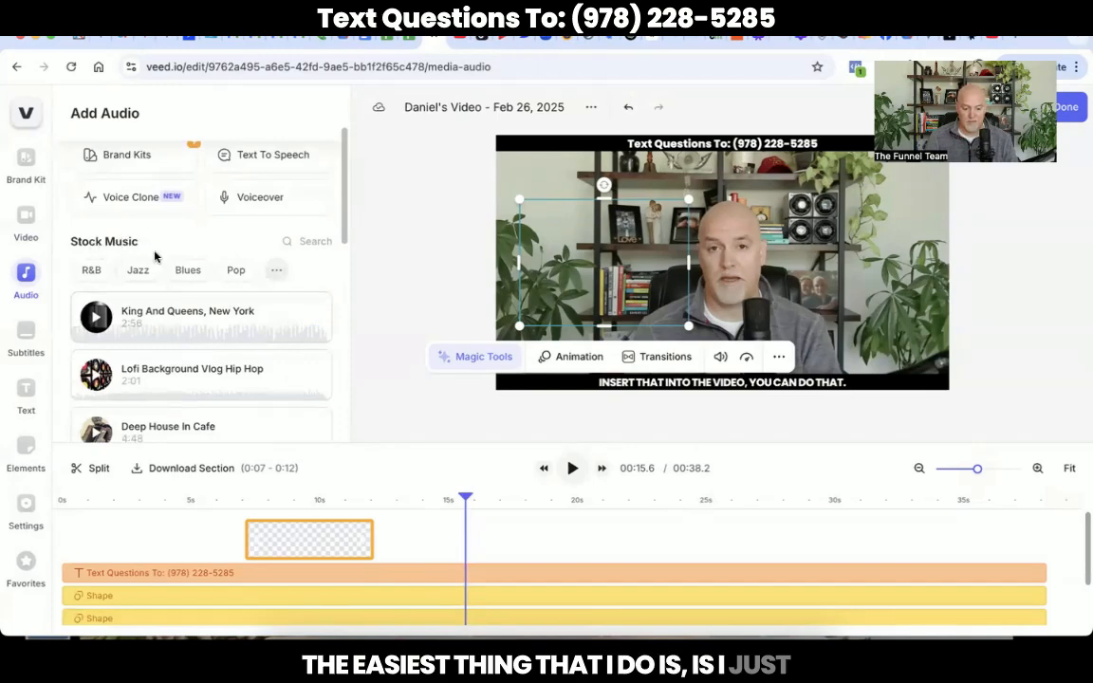
pyautogui.click(286, 243)
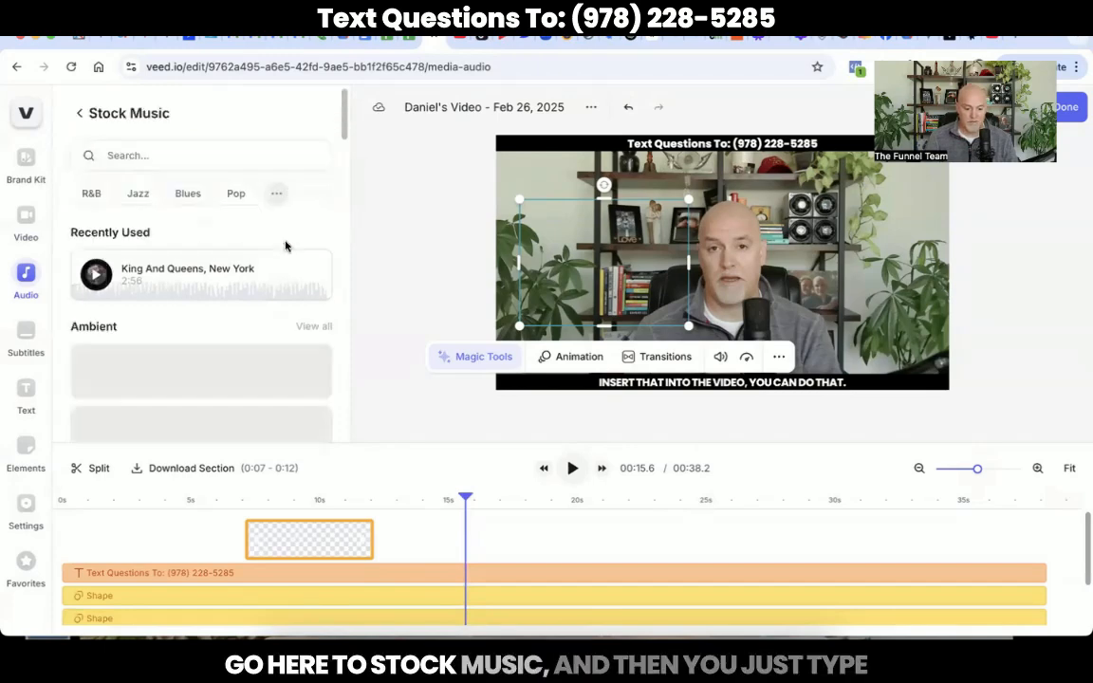
pyautogui.click(155, 159)
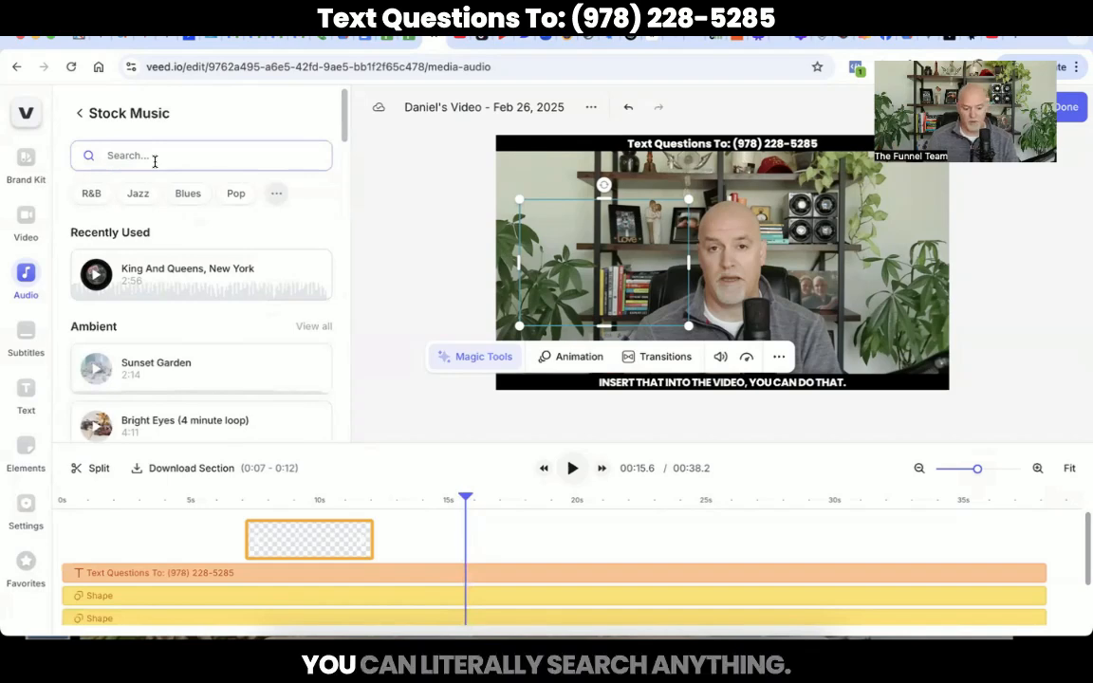
# Step: Bring up the full Stock Videos library from the Video panel with its search field active
pyautogui.click(19, 221)
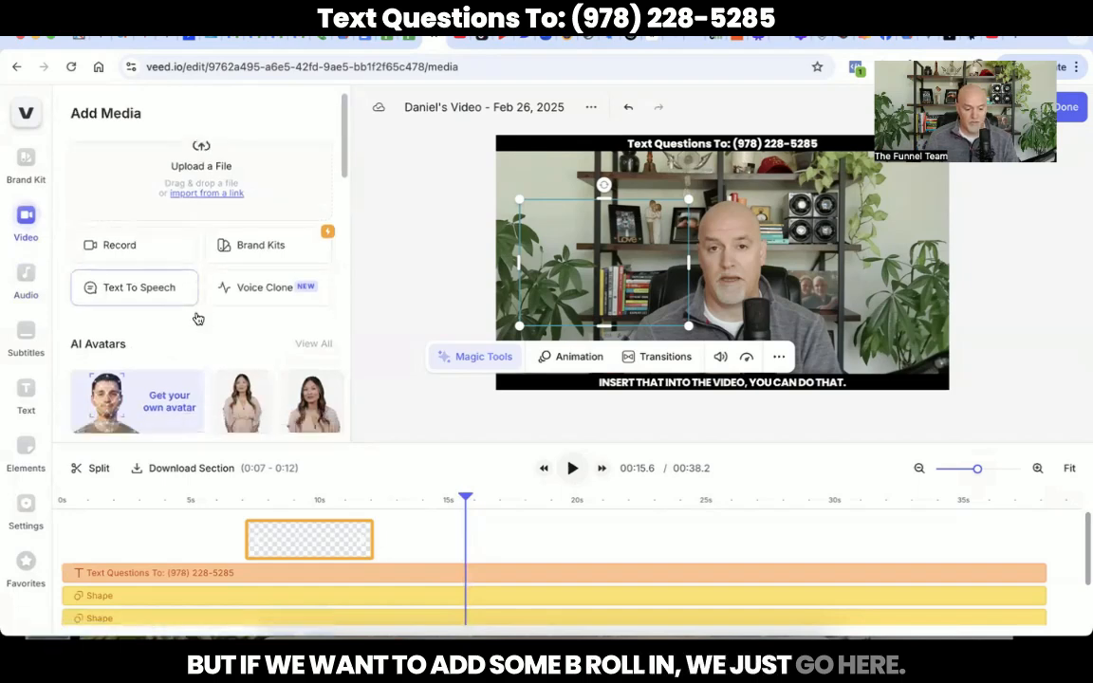
pyautogui.scroll(-3, 197, 318)
pyautogui.scroll(-1, 216, 269)
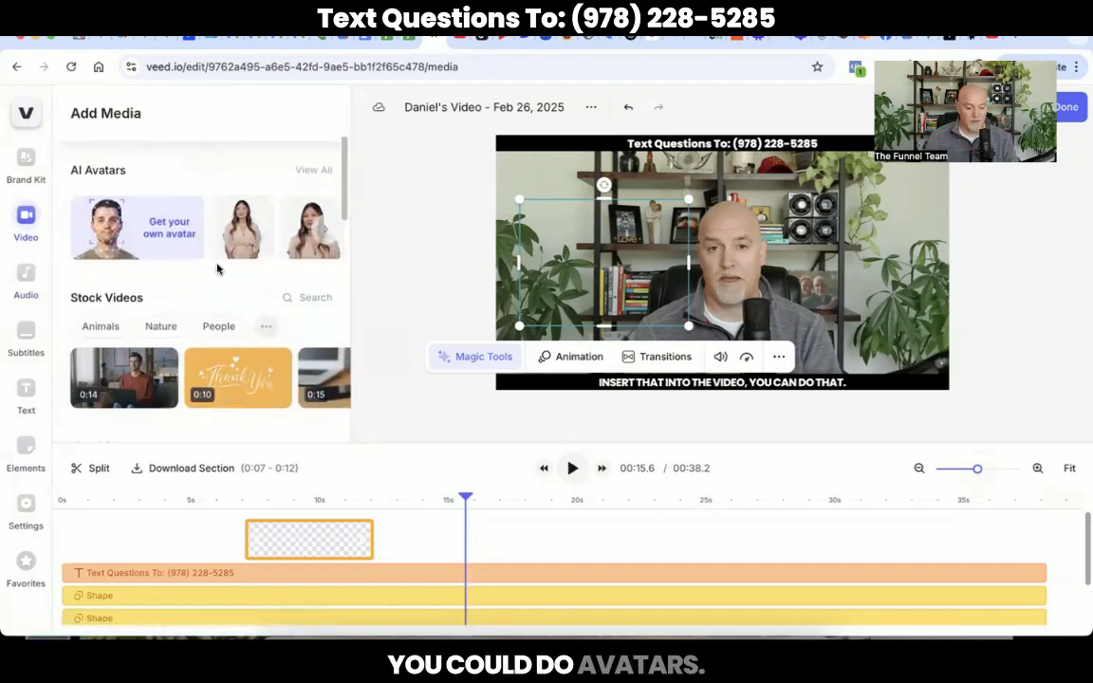
pyautogui.scroll(-2, 217, 270)
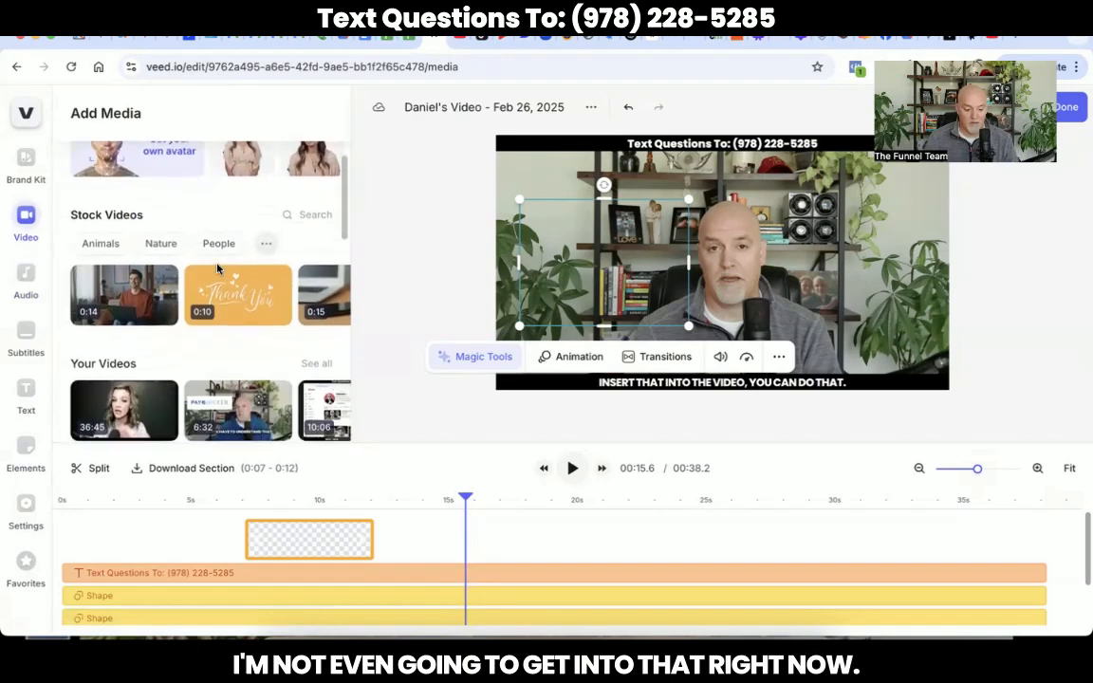
pyautogui.scroll(1, 130, 266)
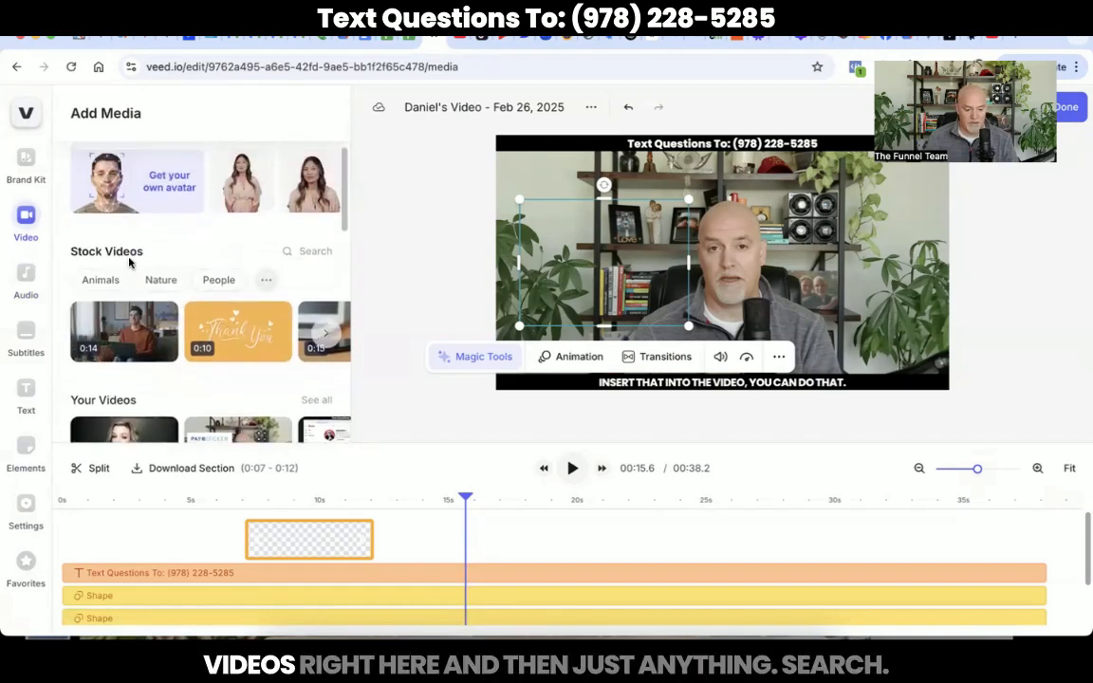
pyautogui.click(285, 252)
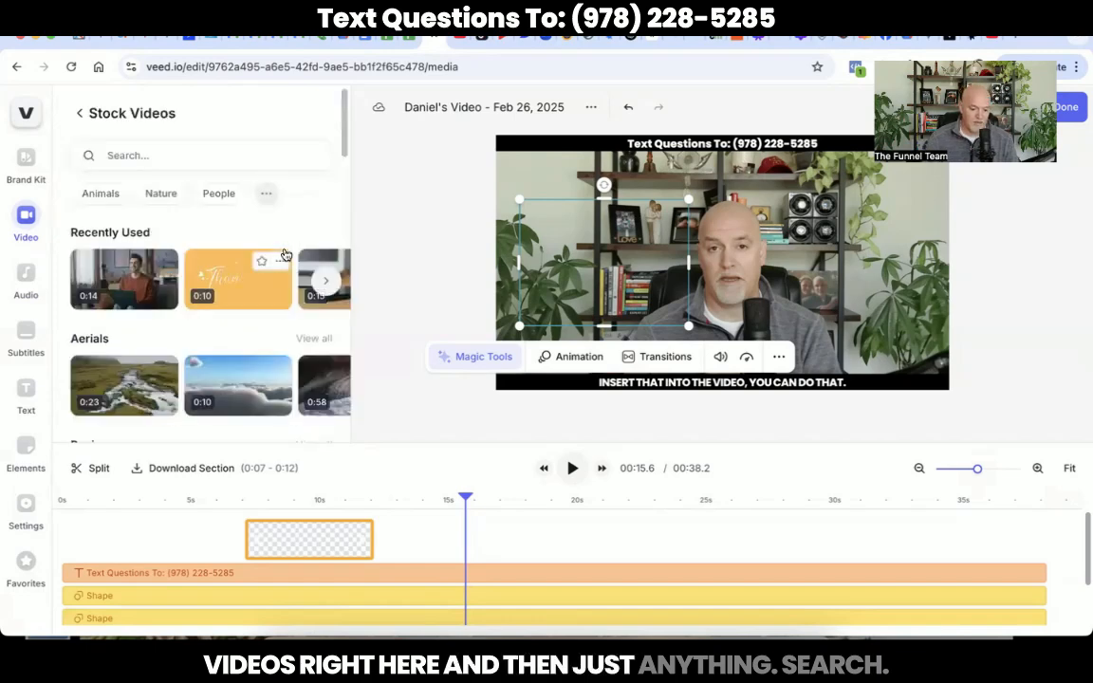
pyautogui.click(162, 160)
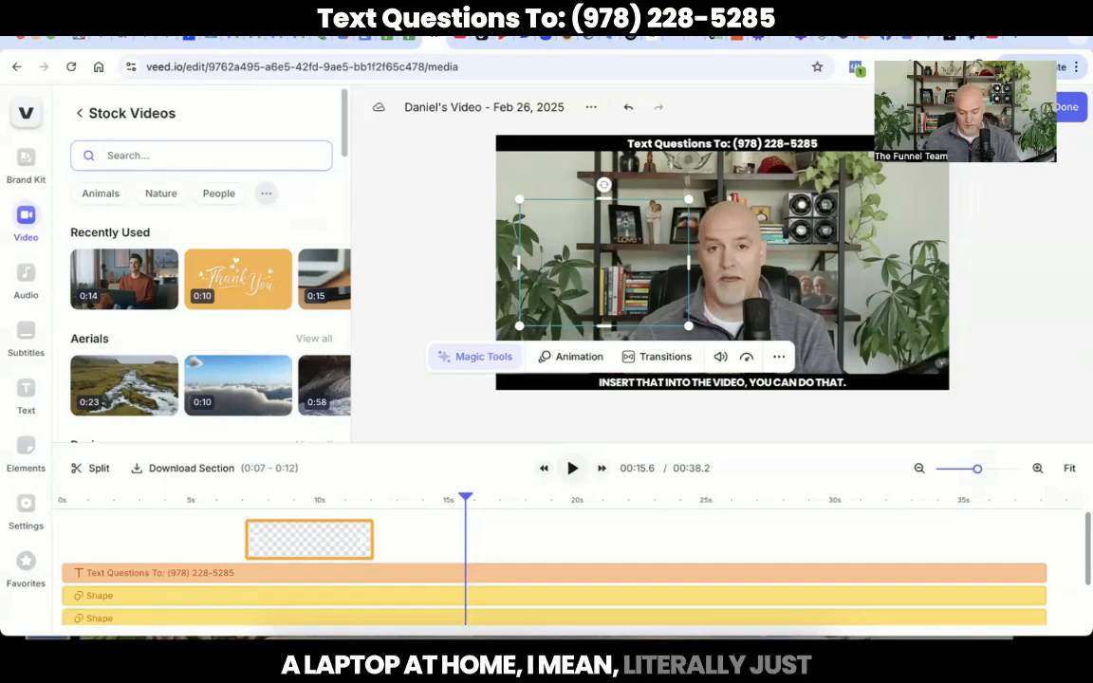
# Step: Search stock videos for 'laptop typing home' and add the woman-at-laptop clip at 15 s
pyautogui.write('lap')
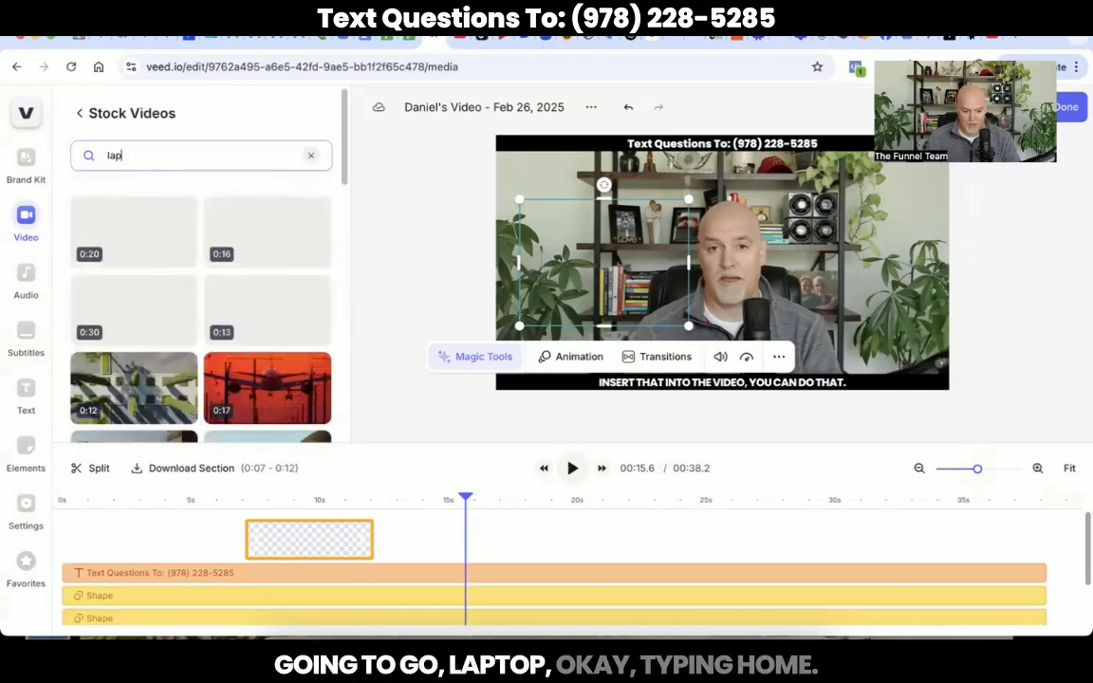
pyautogui.write('top typin')
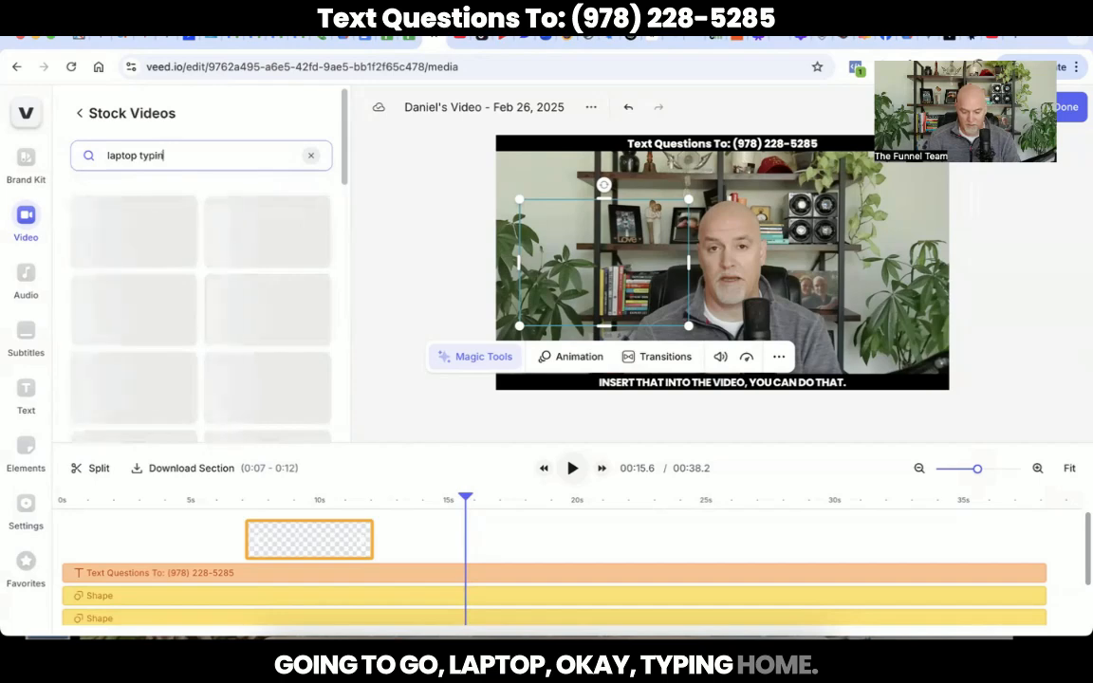
pyautogui.write('g home')
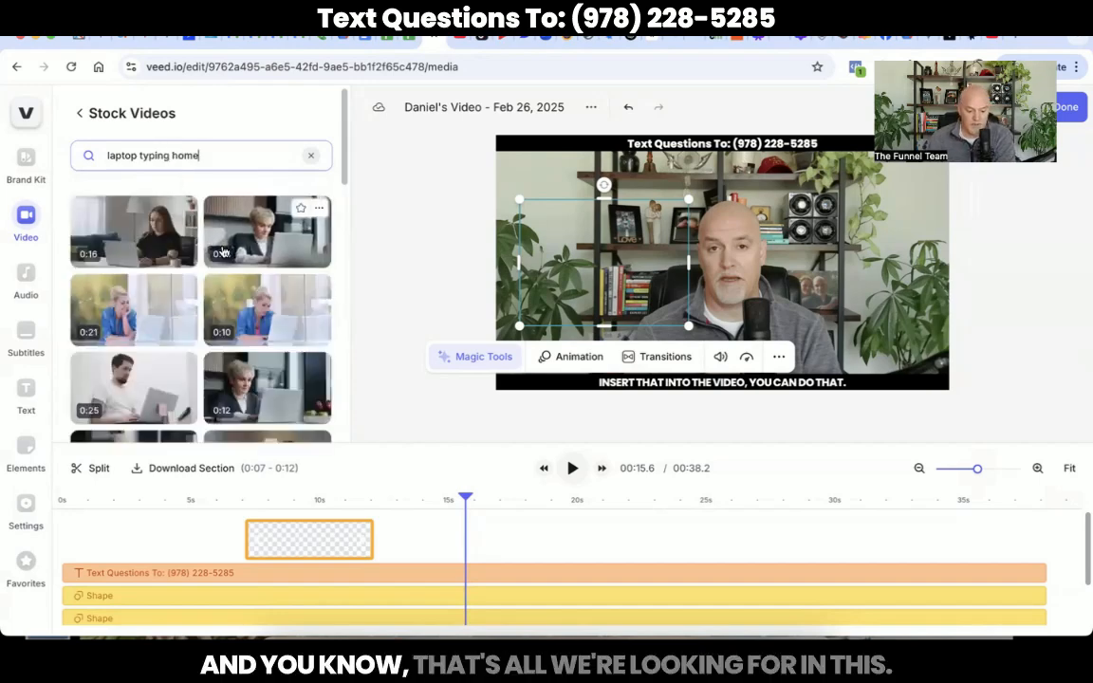
pyautogui.scroll(-3, 224, 252)
pyautogui.scroll(-5, 224, 251)
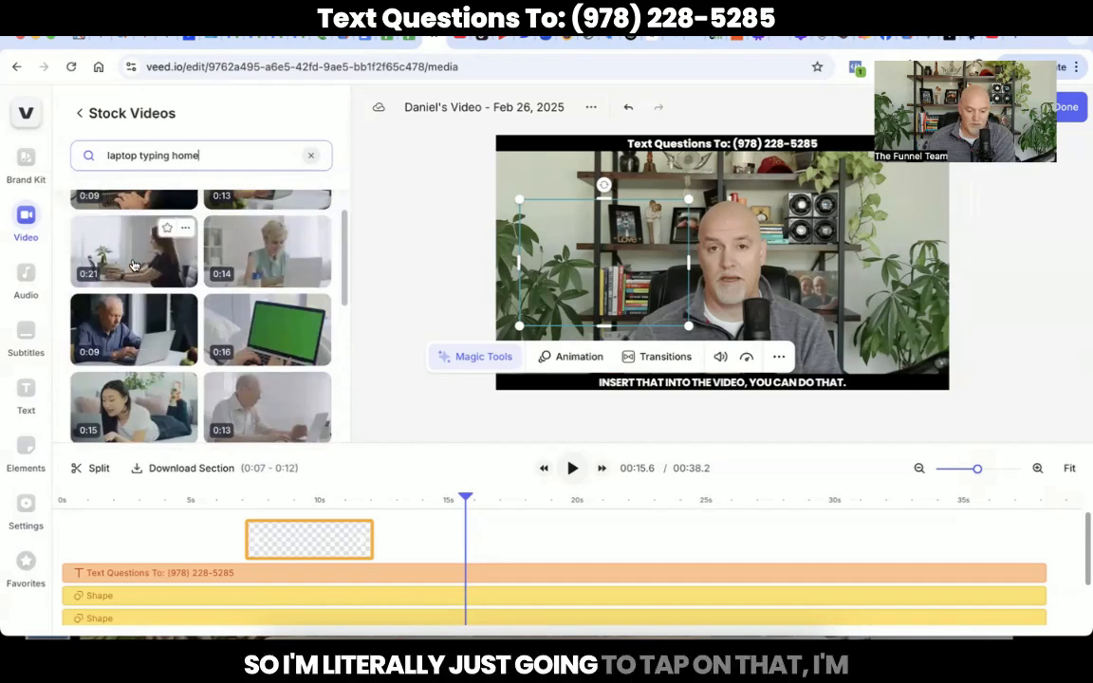
pyautogui.click(133, 252)
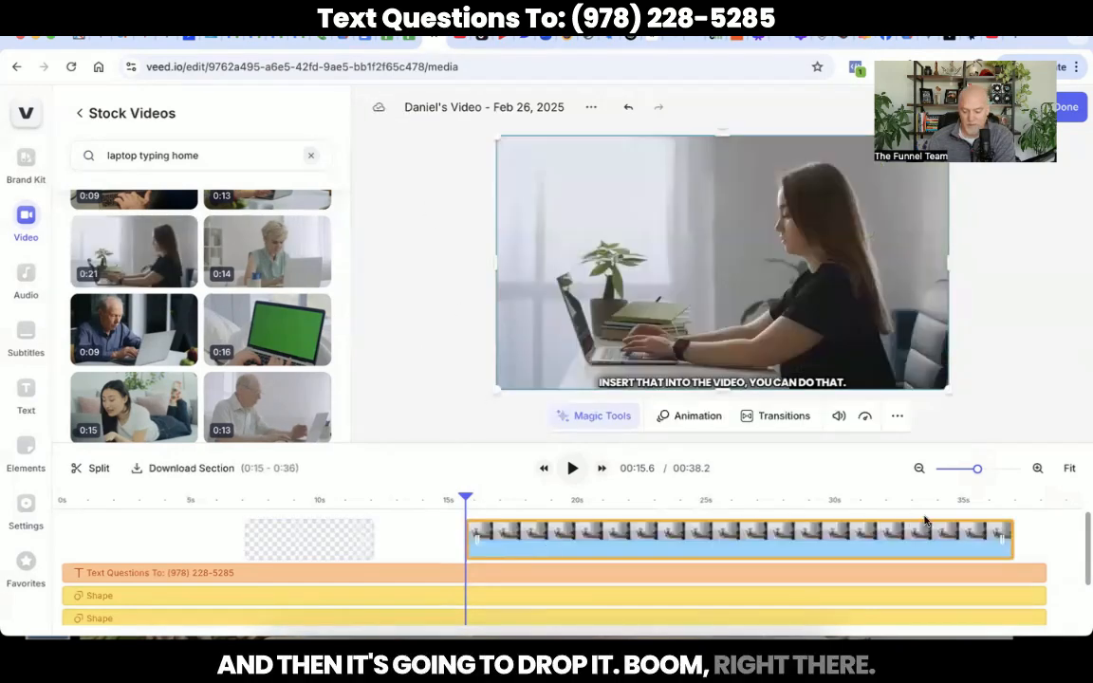
# Step: Trim the laptop B-roll clip so it ends around 00:19
pyautogui.moveTo(995, 541); pyautogui.dragTo(562, 568)
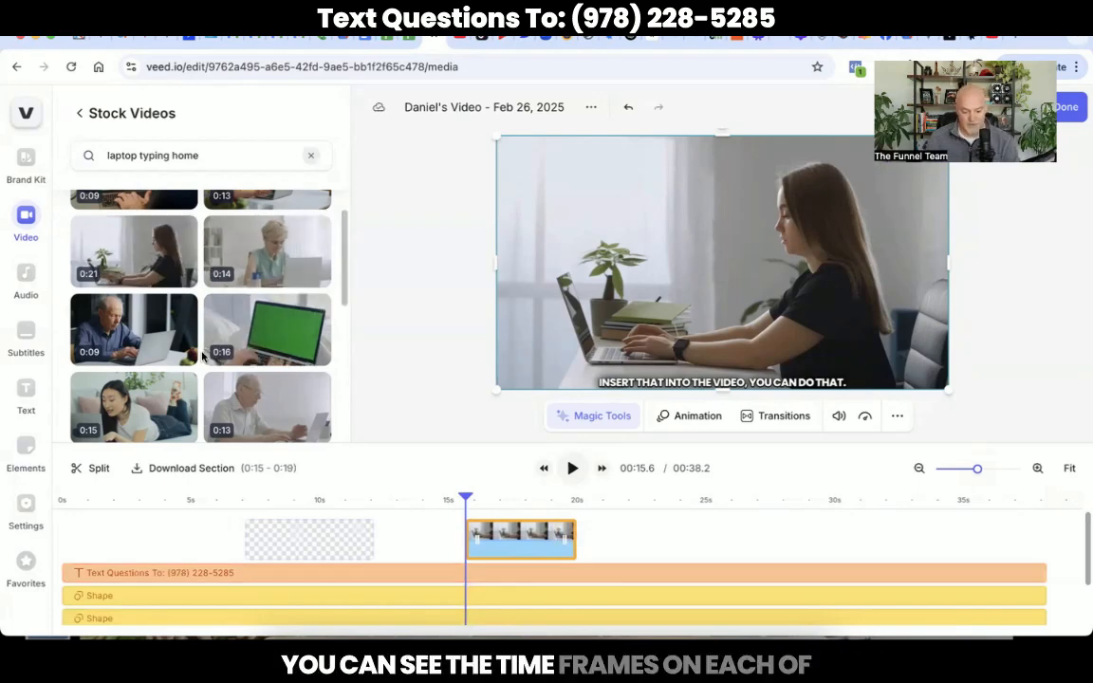
pyautogui.scroll(-3, 202, 354)
pyautogui.scroll(-3, 202, 354)
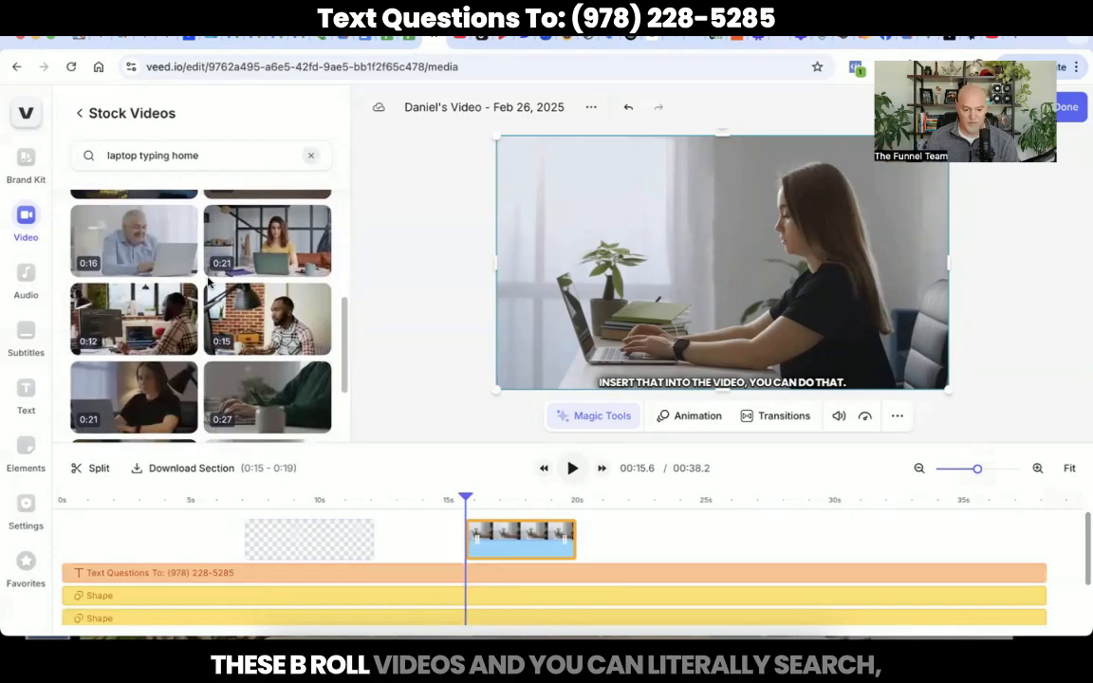
pyautogui.scroll(6, 176, 193)
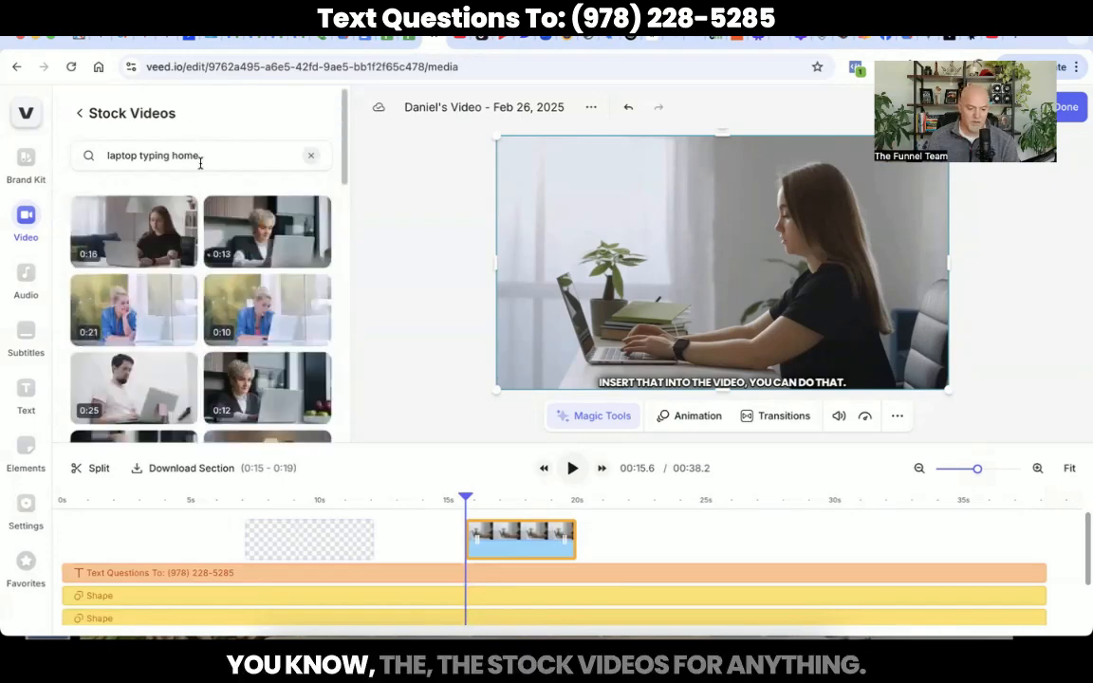
# Step: Replace the stock video search with 'counting money home' and browse the resulting clips
pyautogui.click(198, 156)
pyautogui.hotkey('ctrl', 'a')
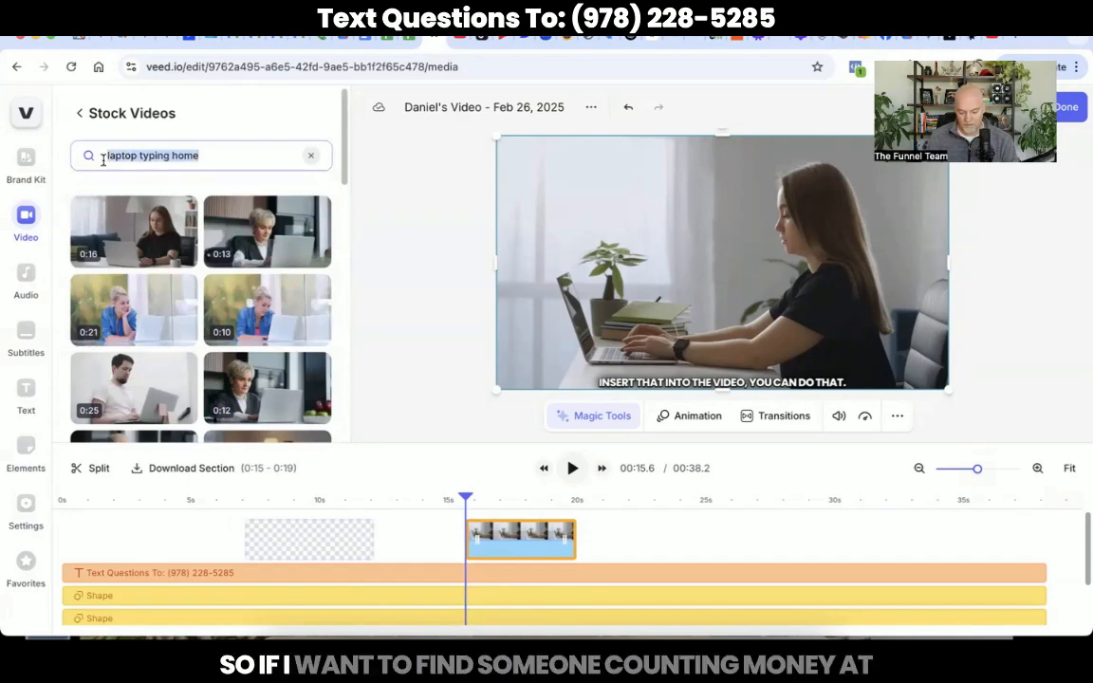
pyautogui.write('counting mone')
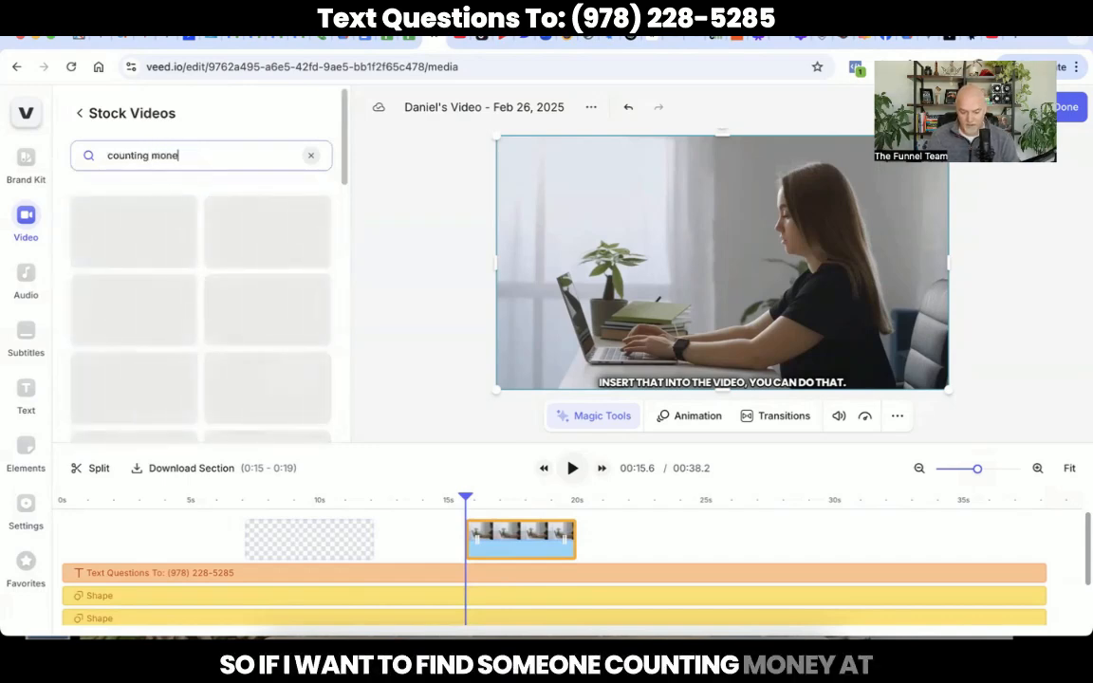
pyautogui.write('y home')
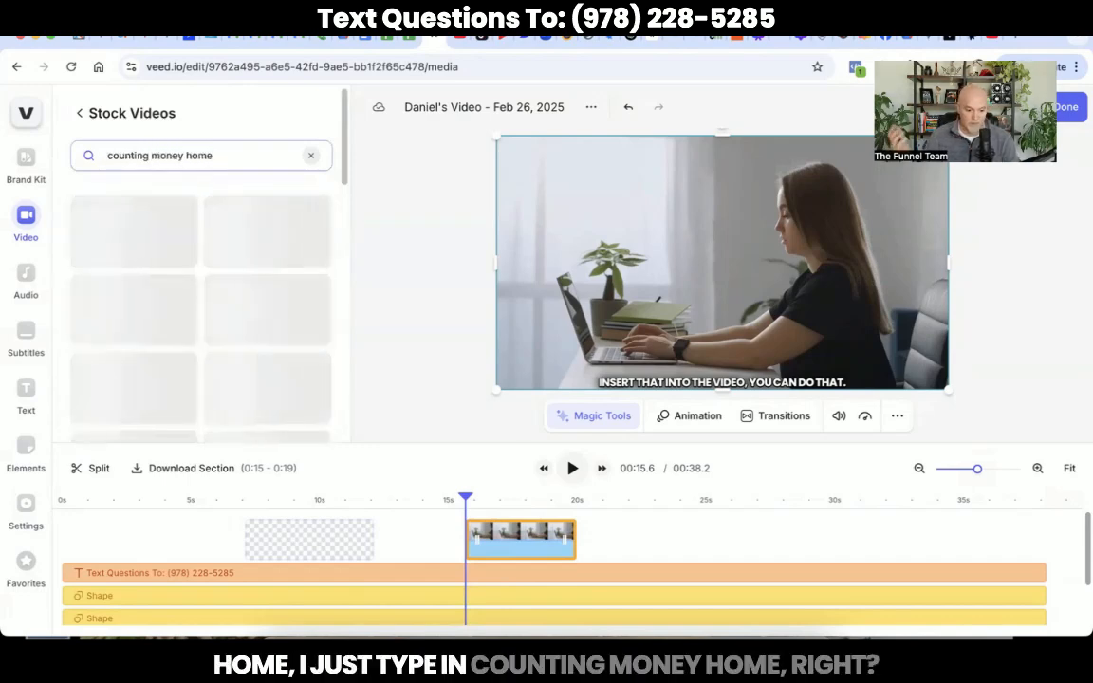
pyautogui.moveTo(169, 250)
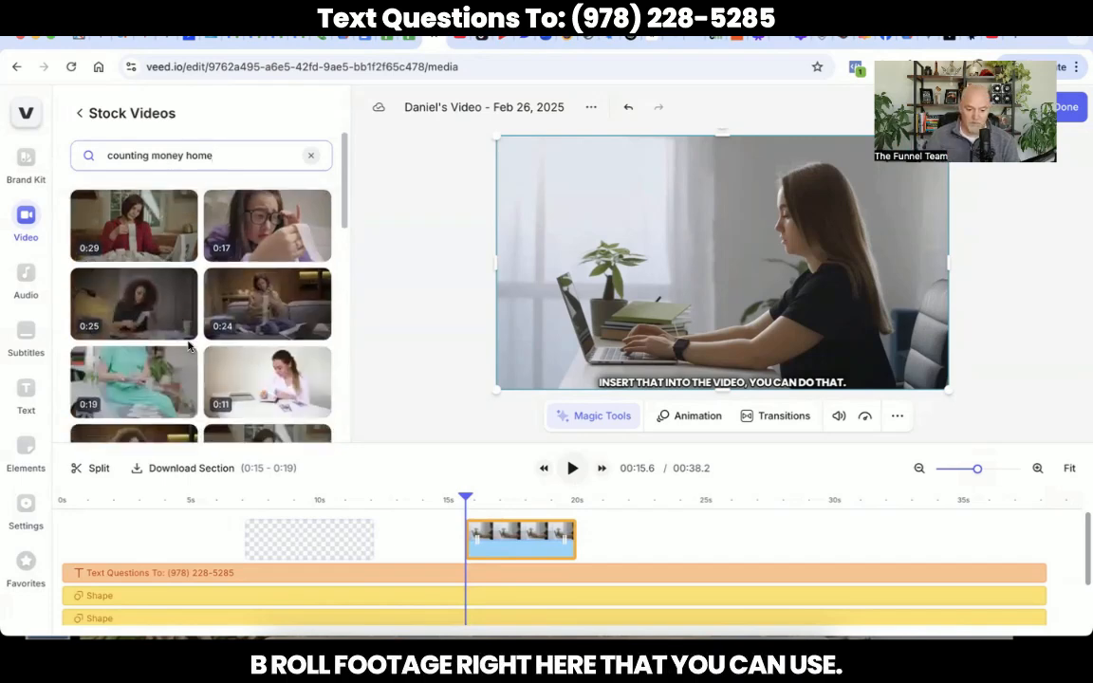
pyautogui.moveTo(189, 348)
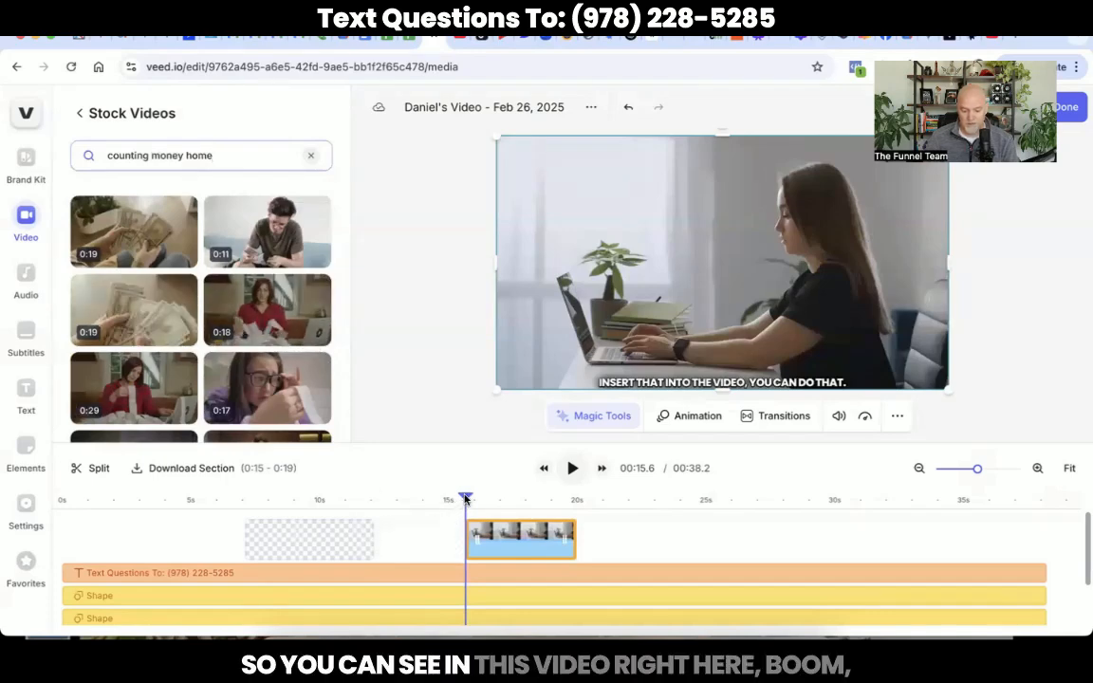
pyautogui.moveTo(458, 507); pyautogui.dragTo(587, 503)
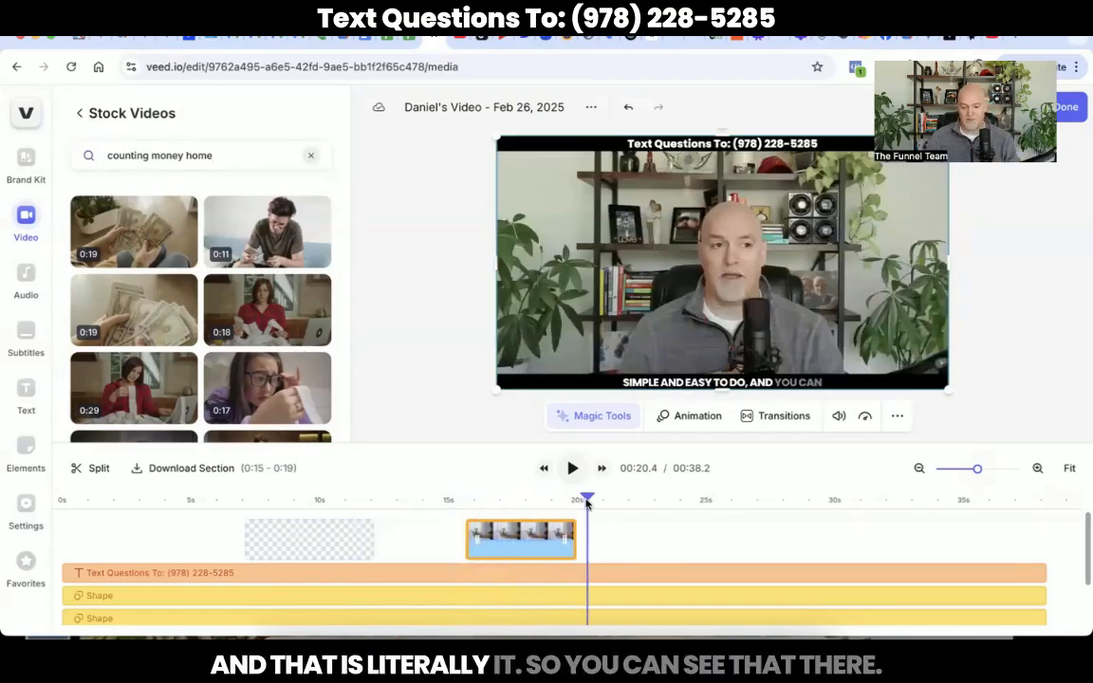
pyautogui.click(524, 502)
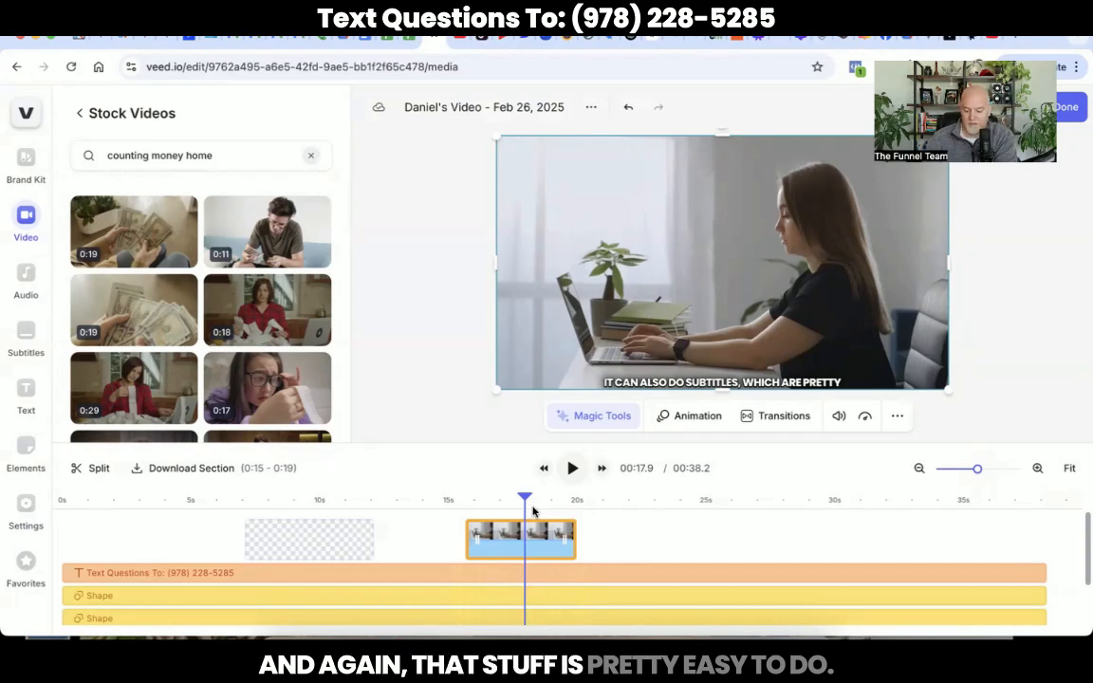
pyautogui.click(529, 621)
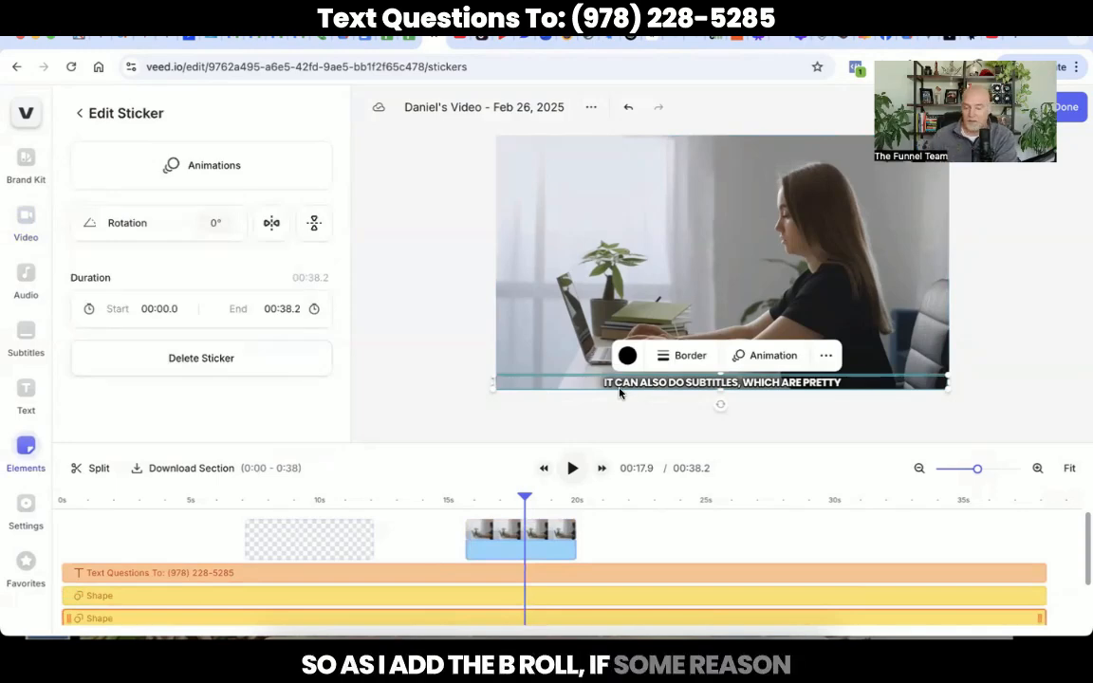
# Step: Bring the black subtitle bar shape to the front, above the laptop B-roll footage
pyautogui.click(826, 355)
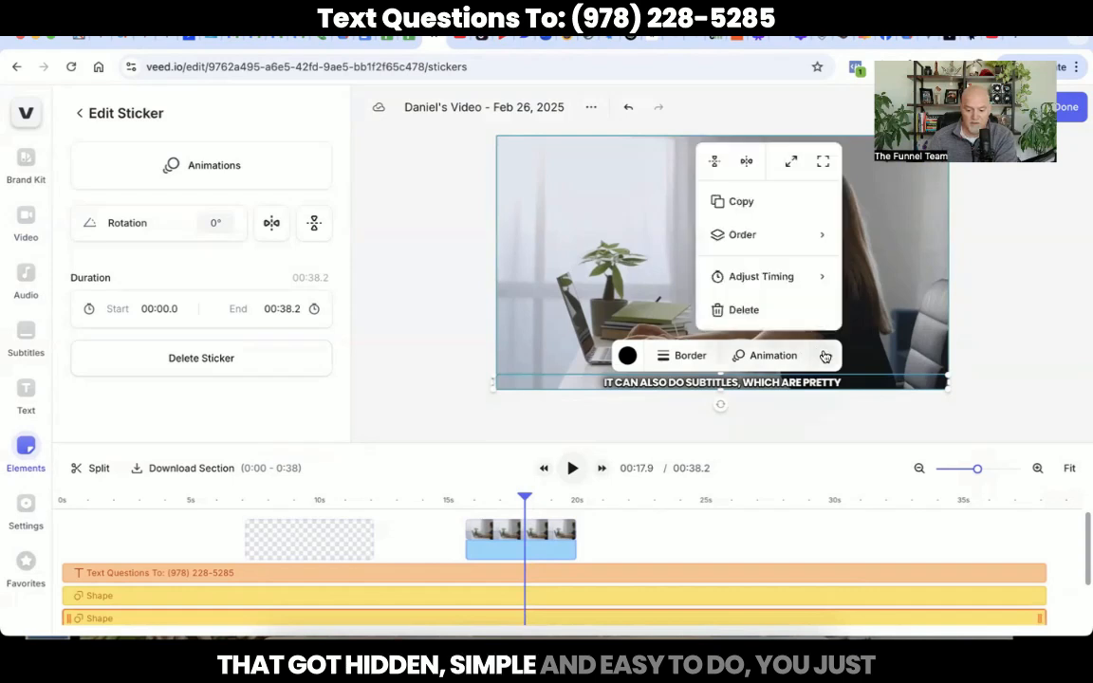
pyautogui.click(749, 237)
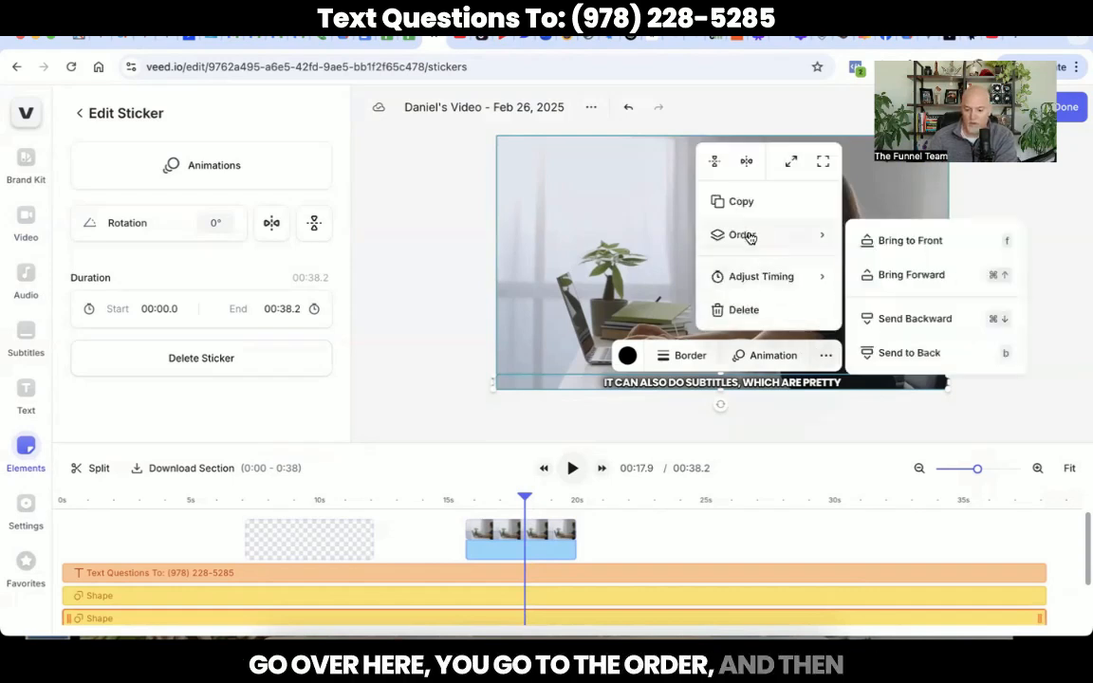
pyautogui.click(894, 245)
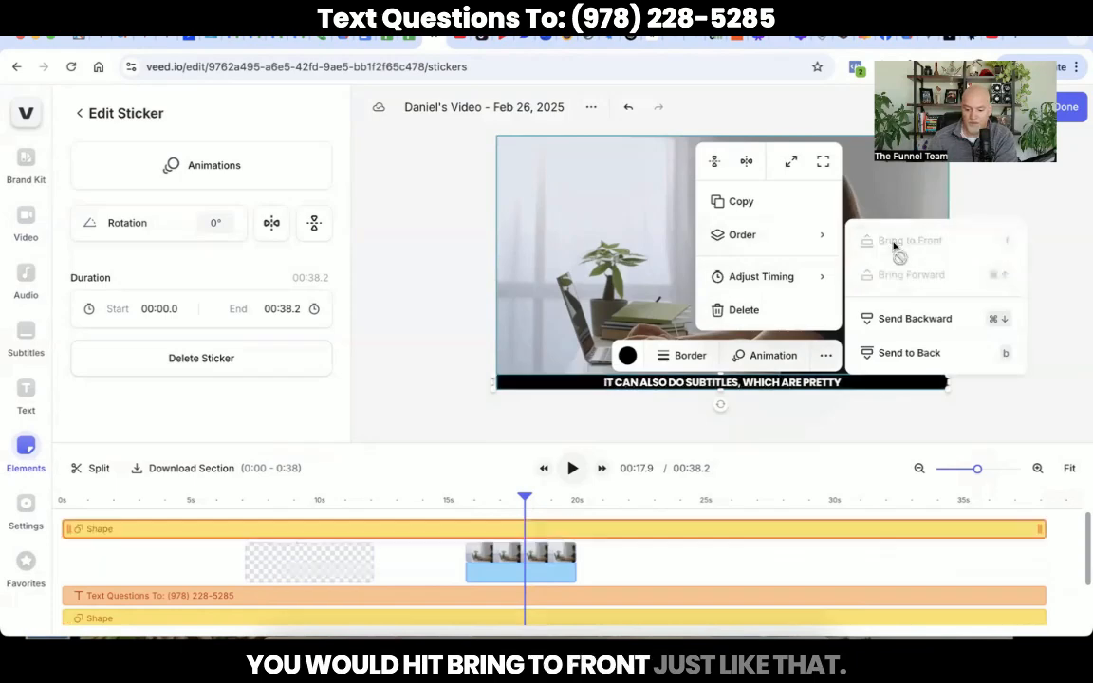
pyautogui.click(424, 405)
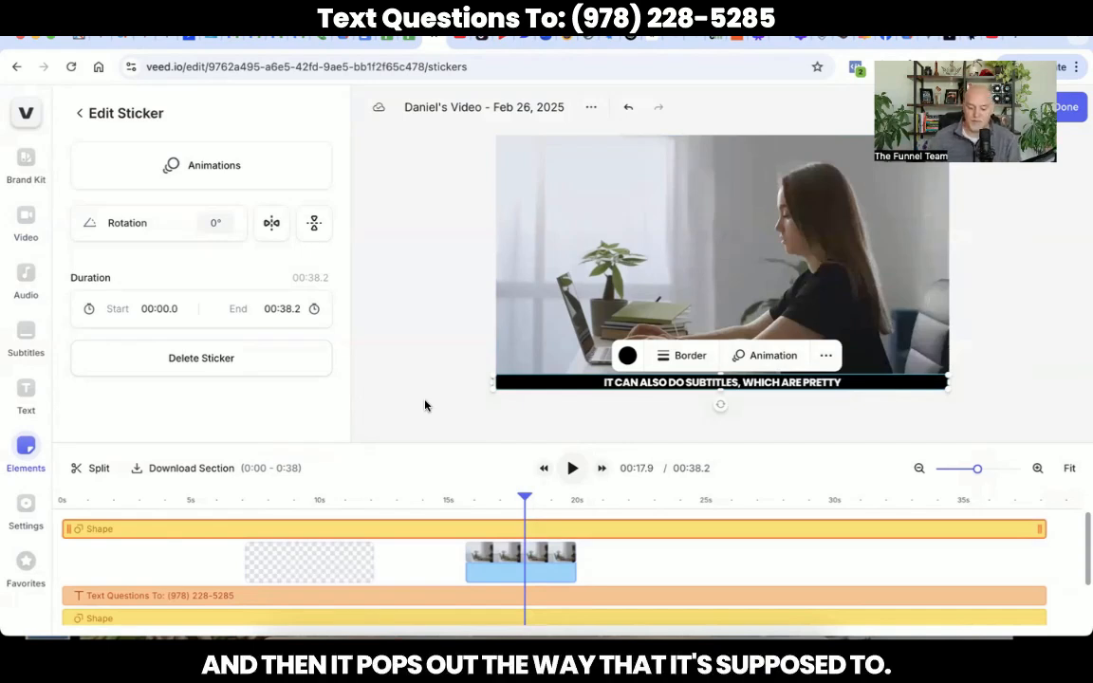
pyautogui.click(421, 330)
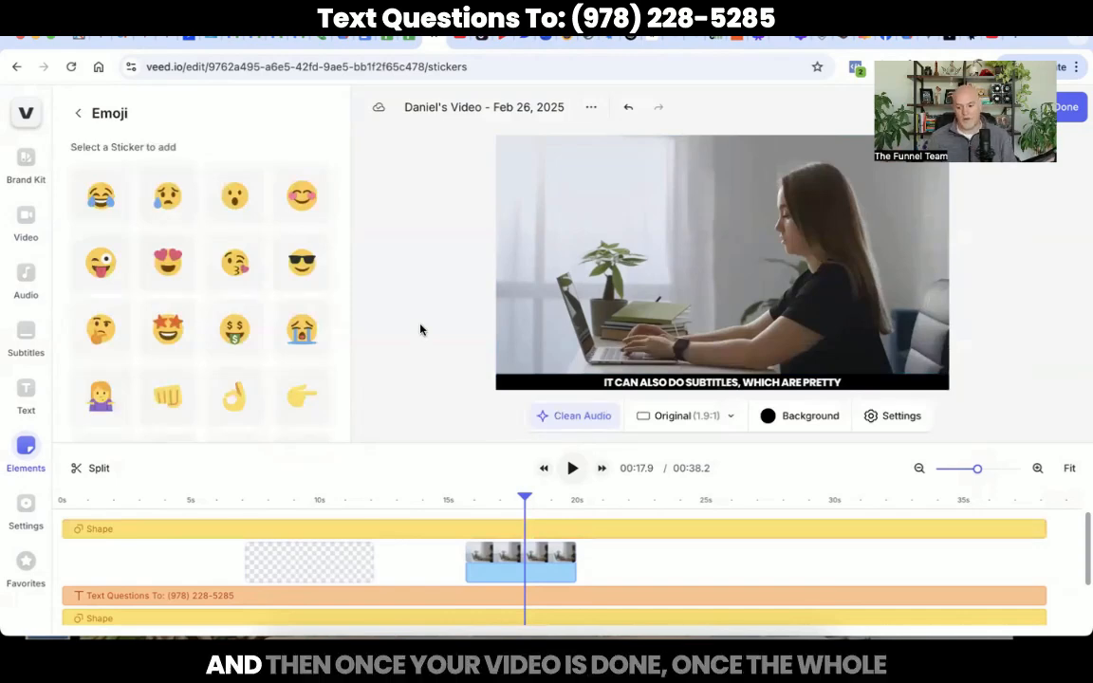
# Step: Move the playhead from 23.6 s to the 00:24.3 mark
pyautogui.click(671, 502)
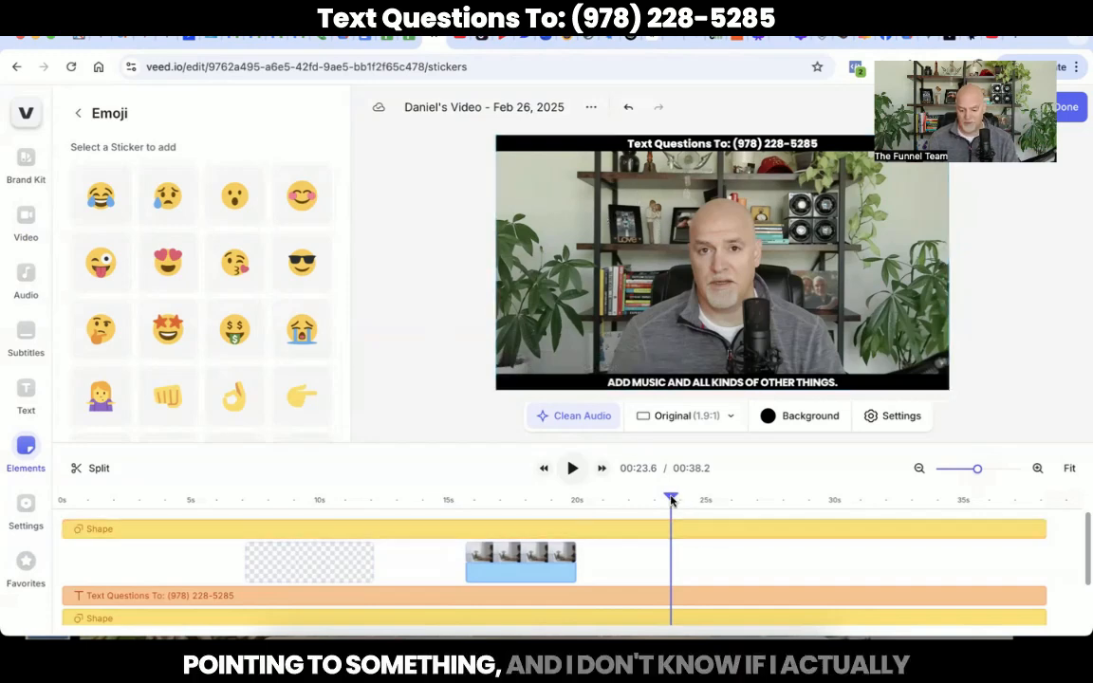
pyautogui.moveTo(670, 498)
pyautogui.mouseDown()
pyautogui.moveTo(749, 495)
pyautogui.moveTo(688, 498)
pyautogui.mouseUp()
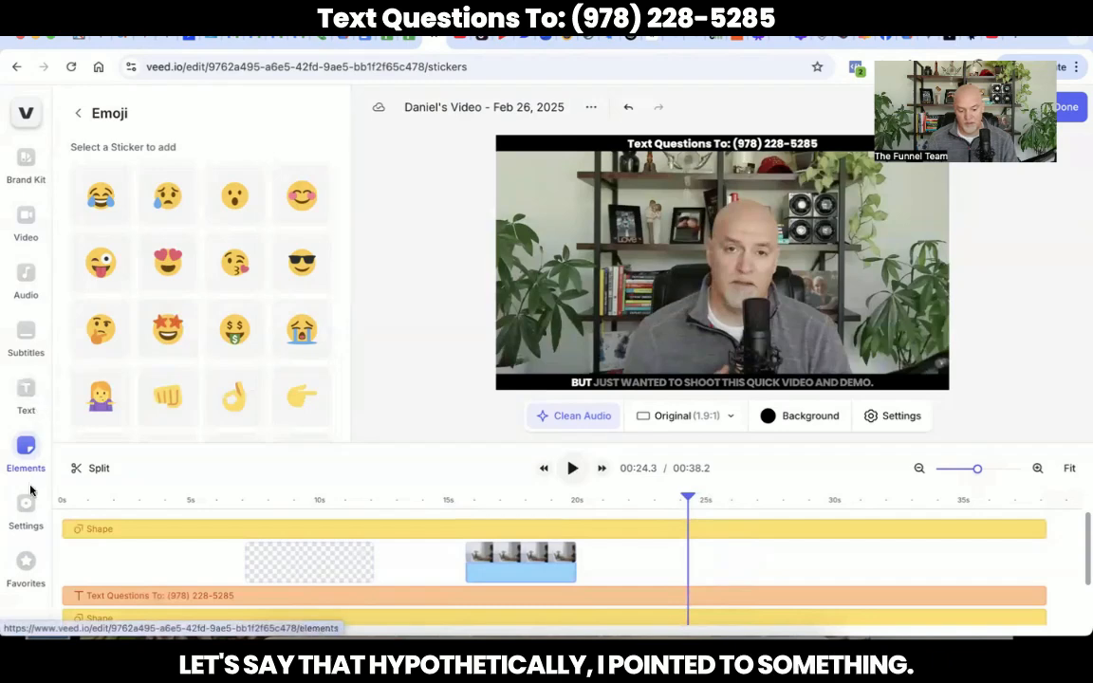
# Step: Add the favourite black arrow, recolour it red (#ff0c0c) and rotate it to -150°
pyautogui.click(22, 584)
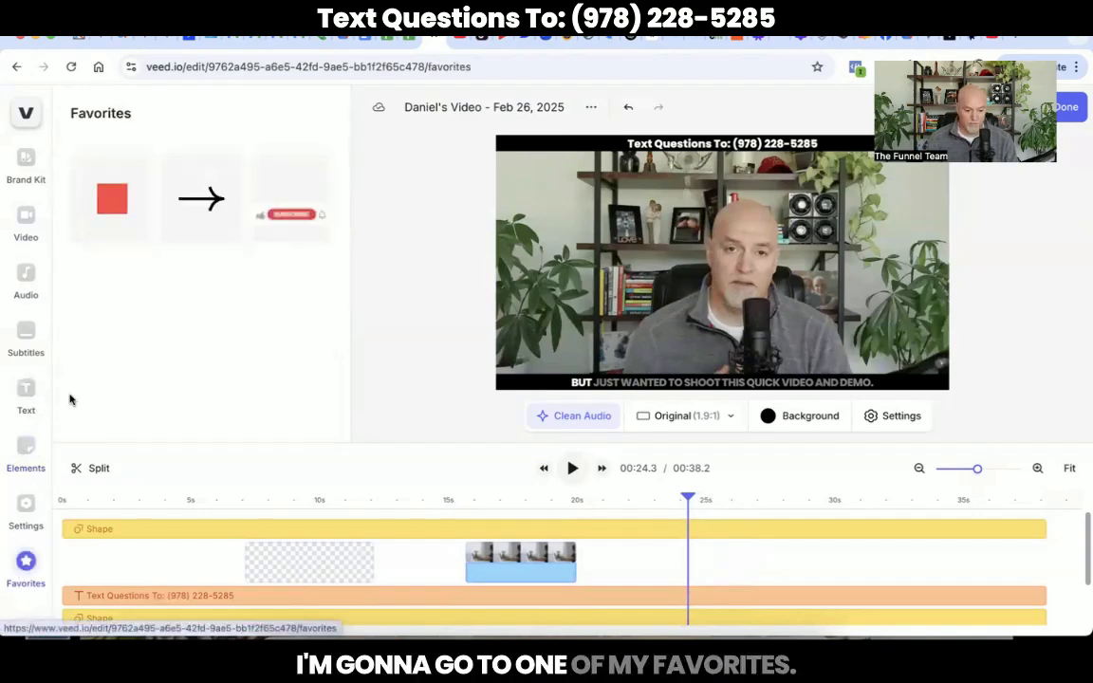
pyautogui.click(187, 208)
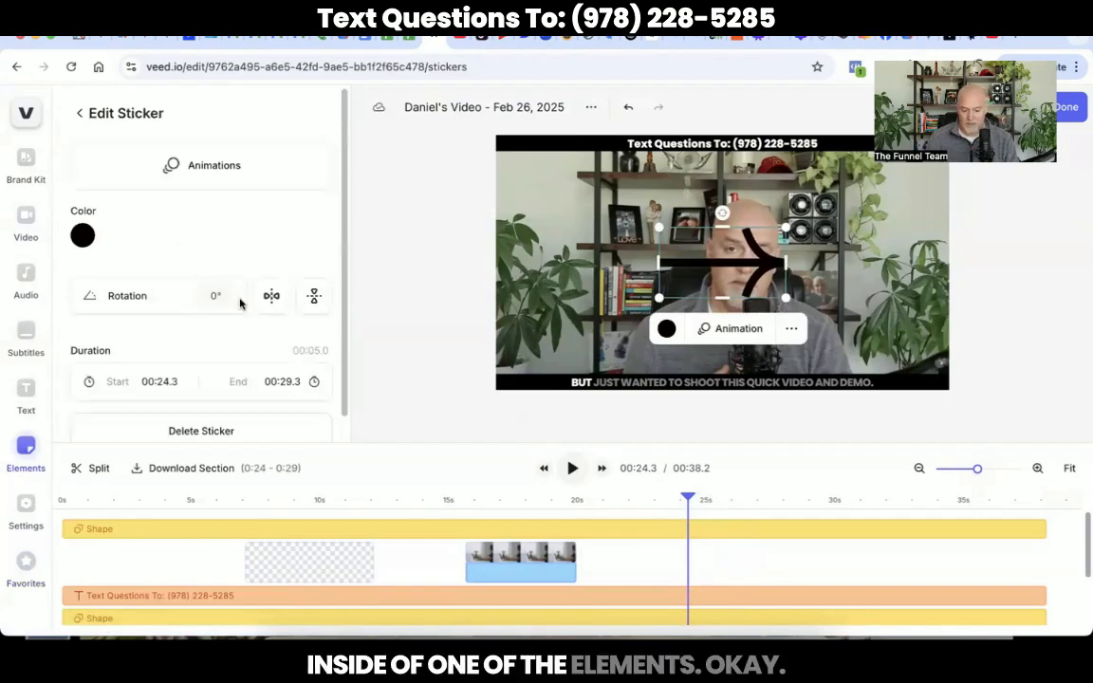
pyautogui.click(83, 237)
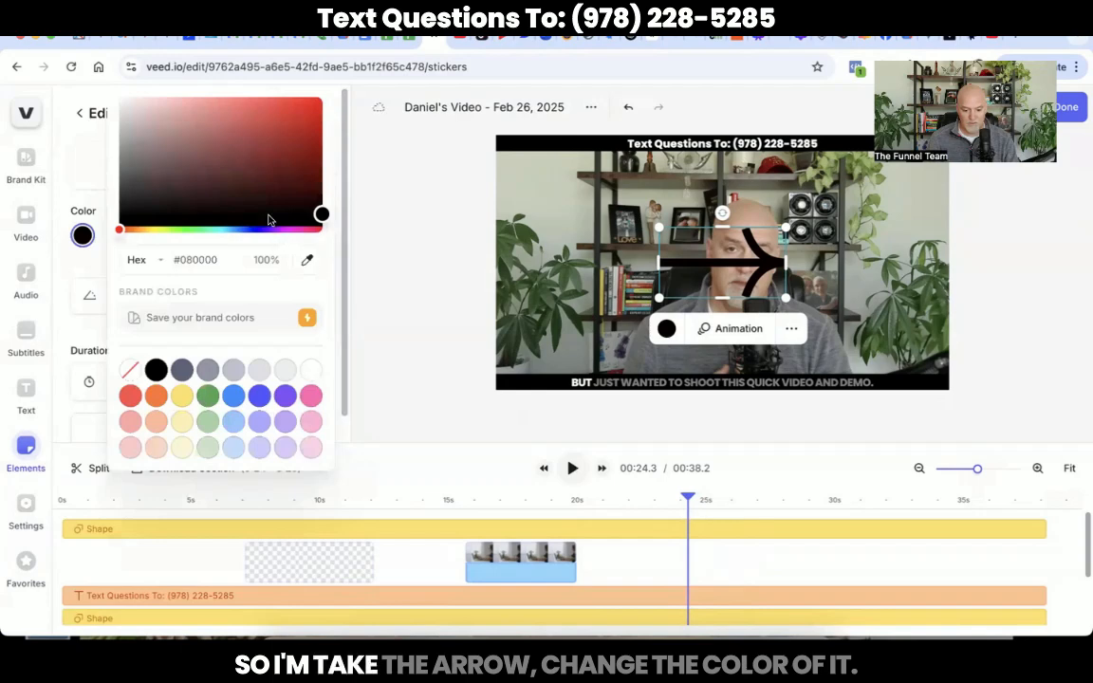
pyautogui.moveTo(268, 216); pyautogui.dragTo(312, 98)
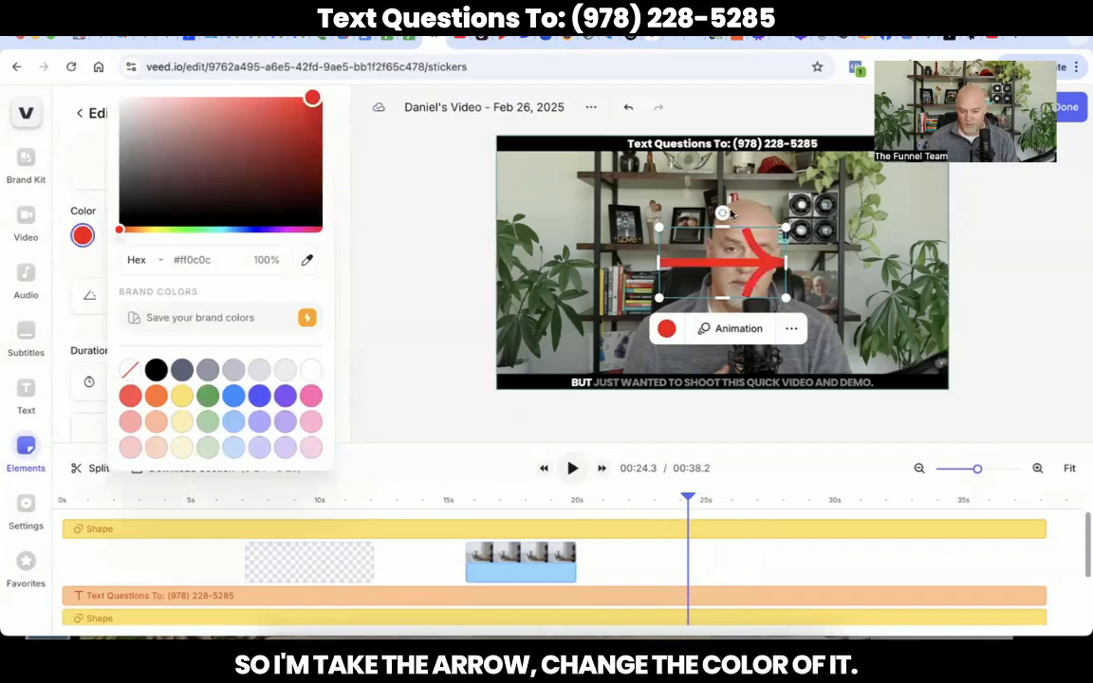
pyautogui.moveTo(722, 212); pyautogui.dragTo(691, 329)
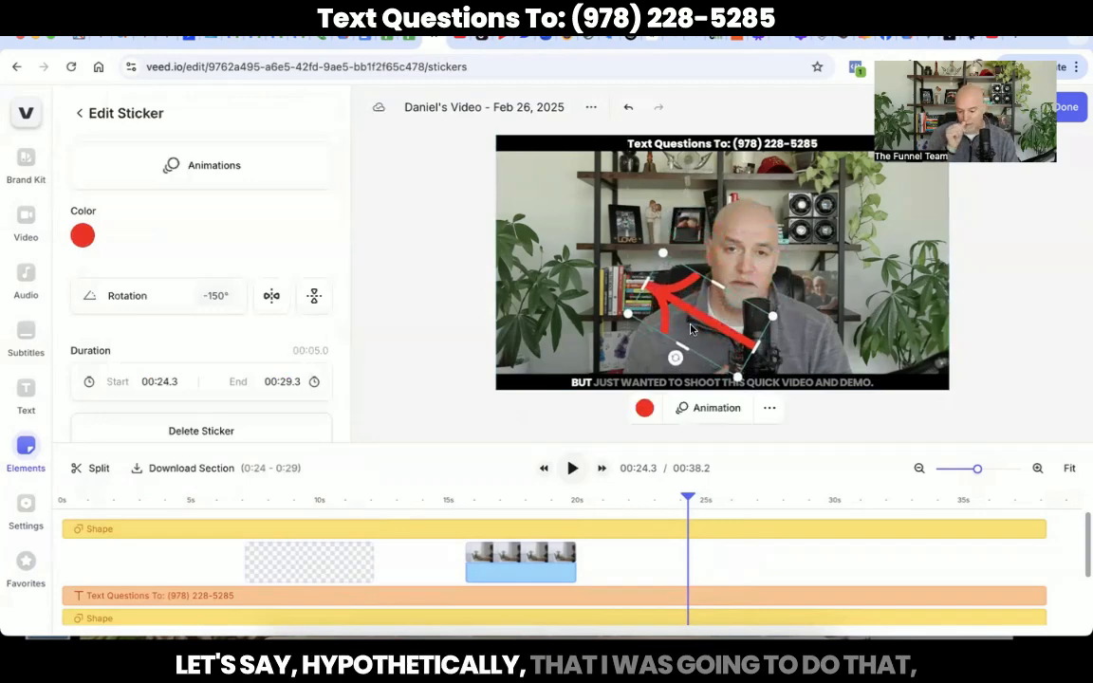
# Step: Give the red arrow a leftward Float entrance animation lasting 0.6 s
pyautogui.click(244, 175)
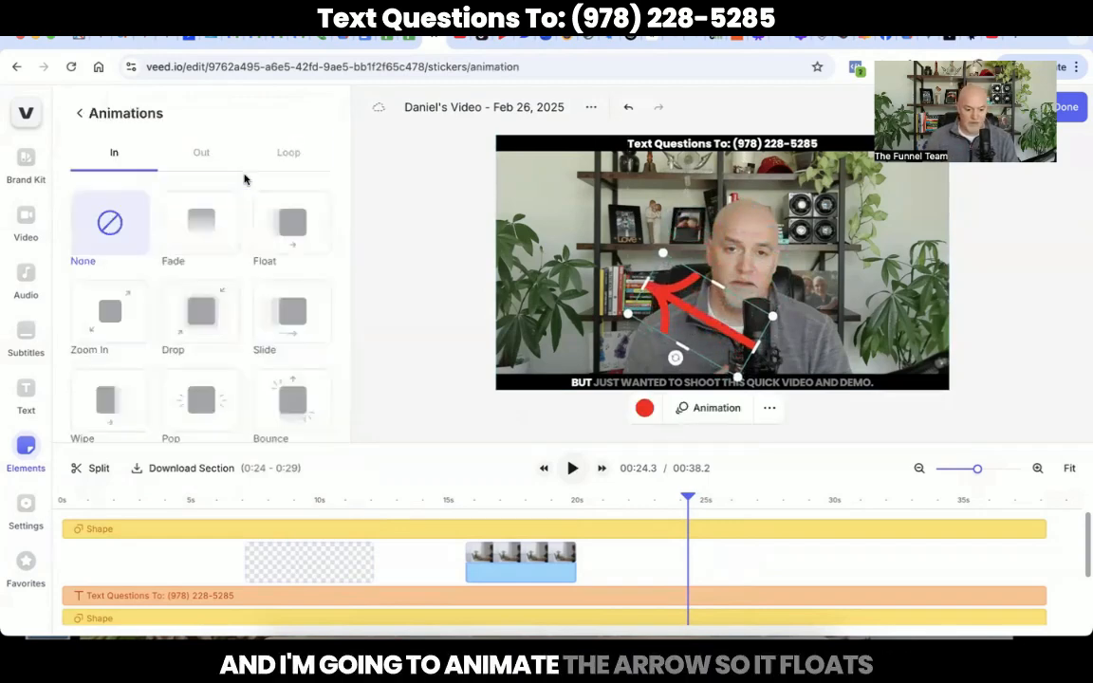
pyautogui.click(276, 226)
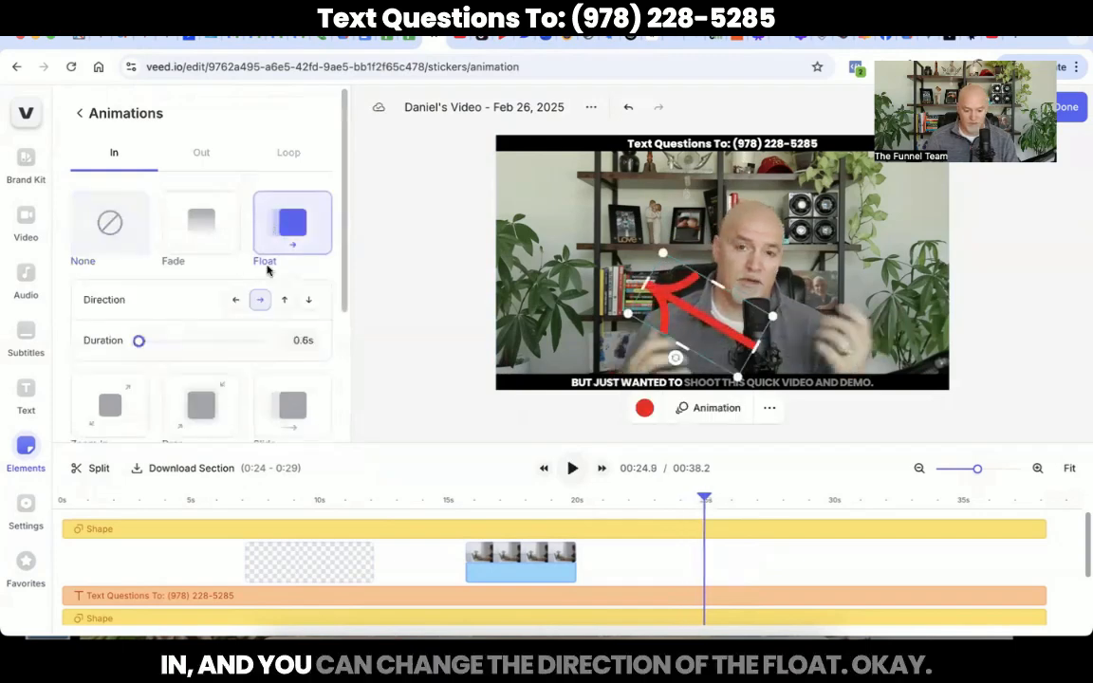
pyautogui.click(237, 300)
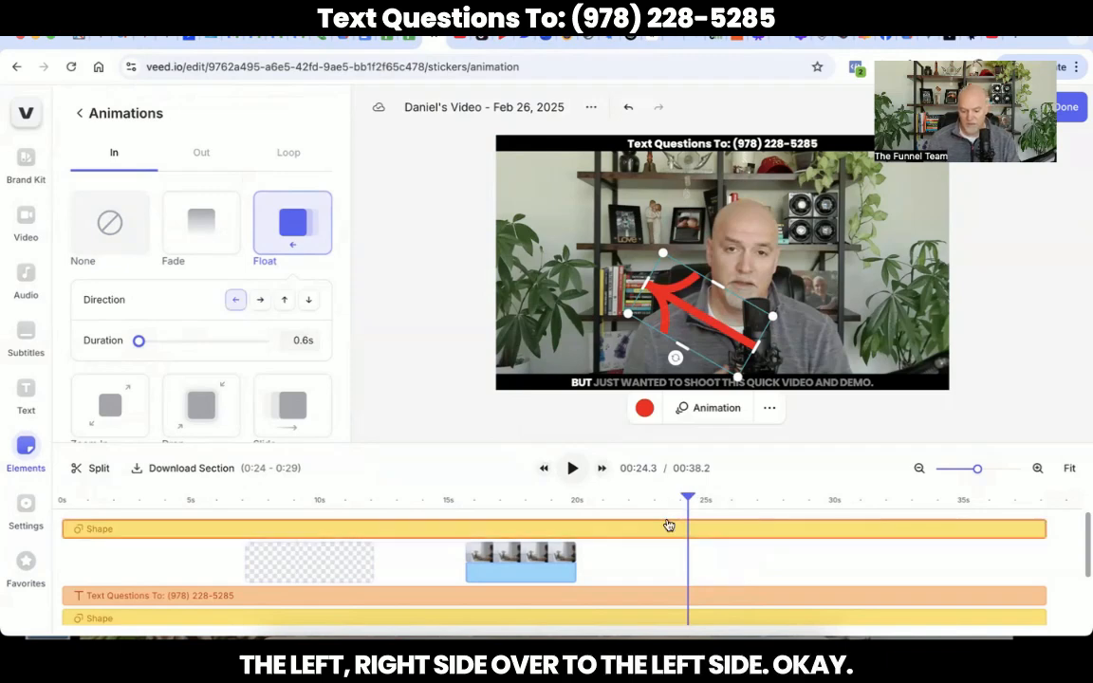
# Step: Play from just before the arrow appears to preview its float-in, stopping near 00:24.7
pyautogui.scroll(-2, 663, 552)
pyautogui.scroll(1, 662, 555)
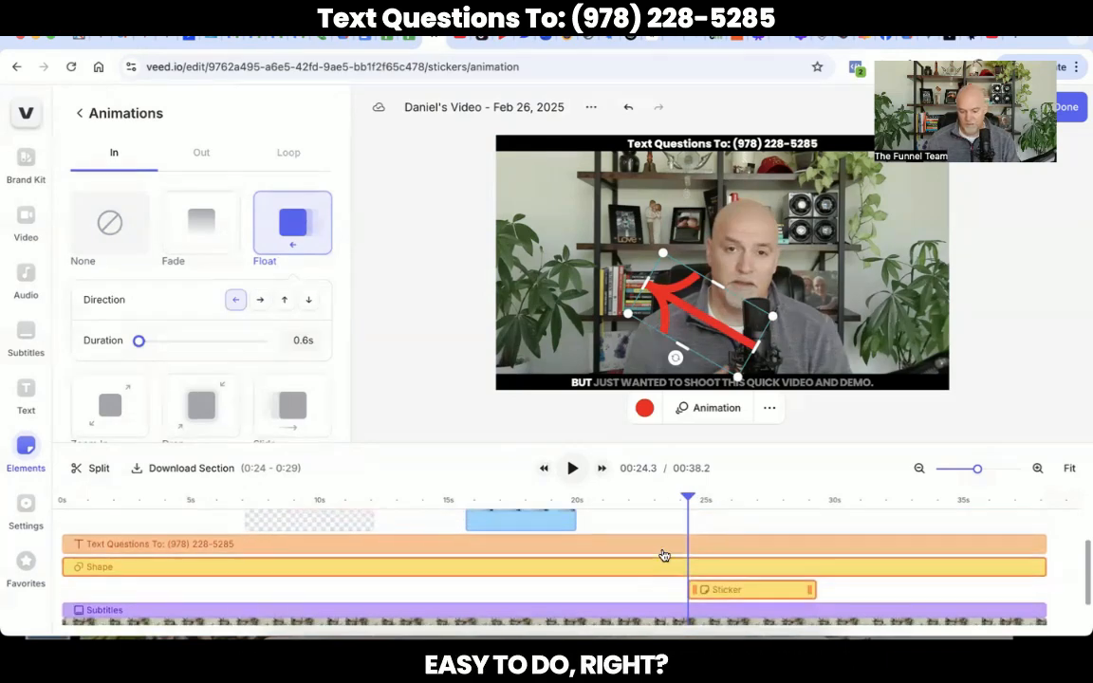
pyautogui.scroll(1, 672, 564)
pyautogui.click(668, 517)
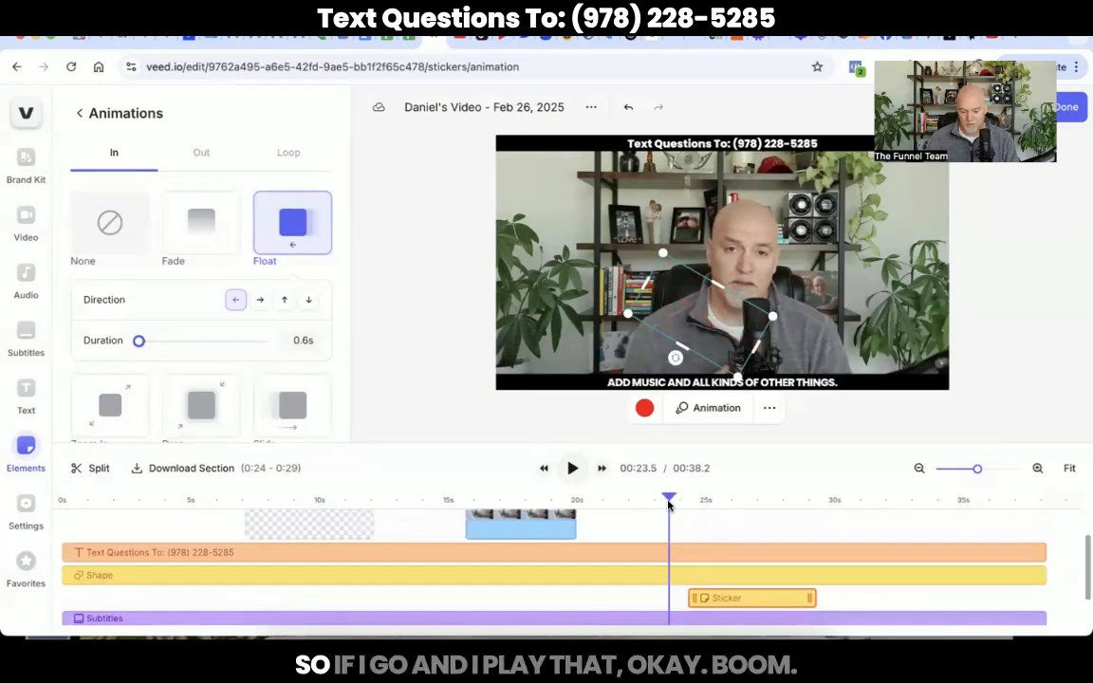
pyautogui.press('space')
pyautogui.press('space')
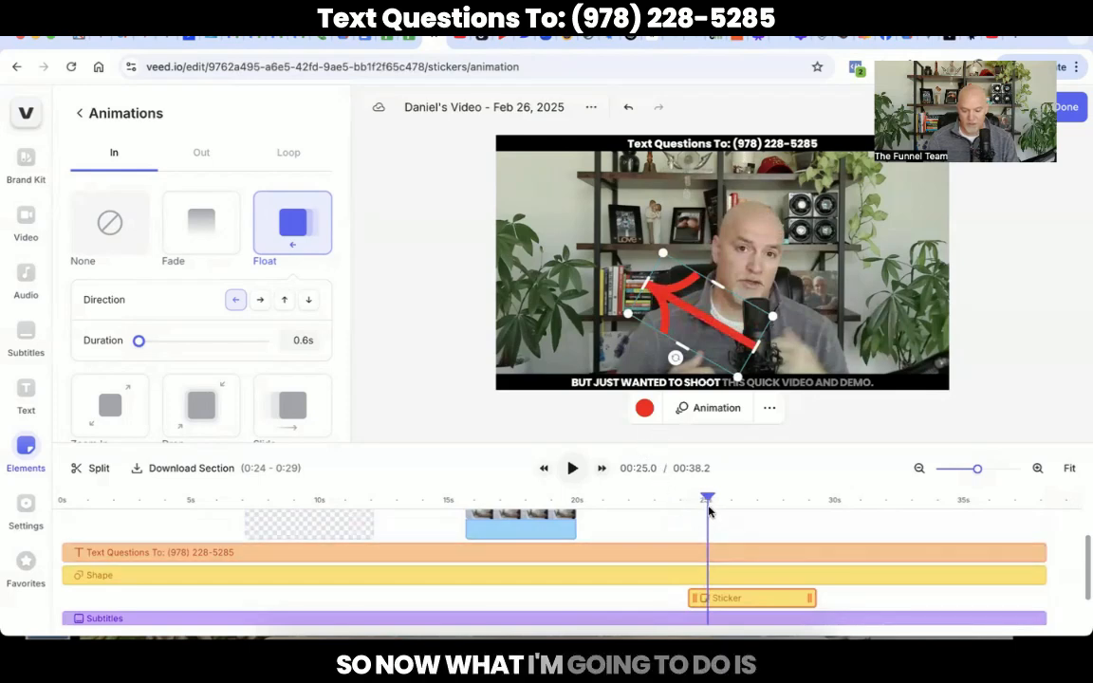
pyautogui.moveTo(708, 500); pyautogui.dragTo(697, 500)
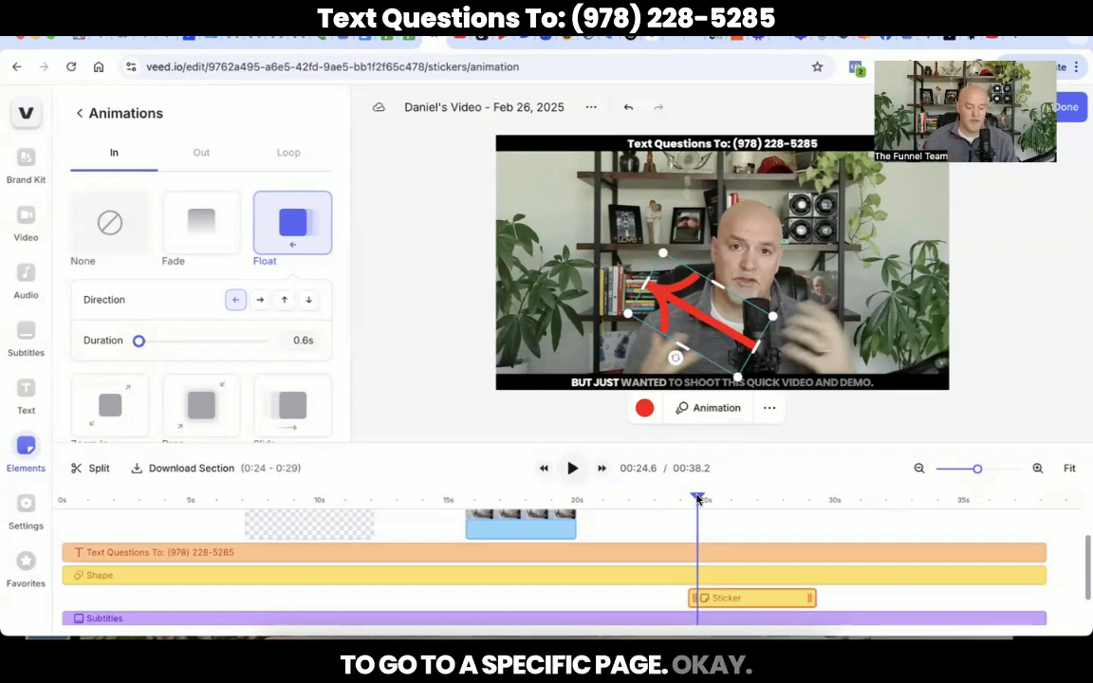
# Step: Screenshot the elevatemyincome.com/global page's headline, video, sign-up form and phone mockup
pyautogui.click(144, 46)
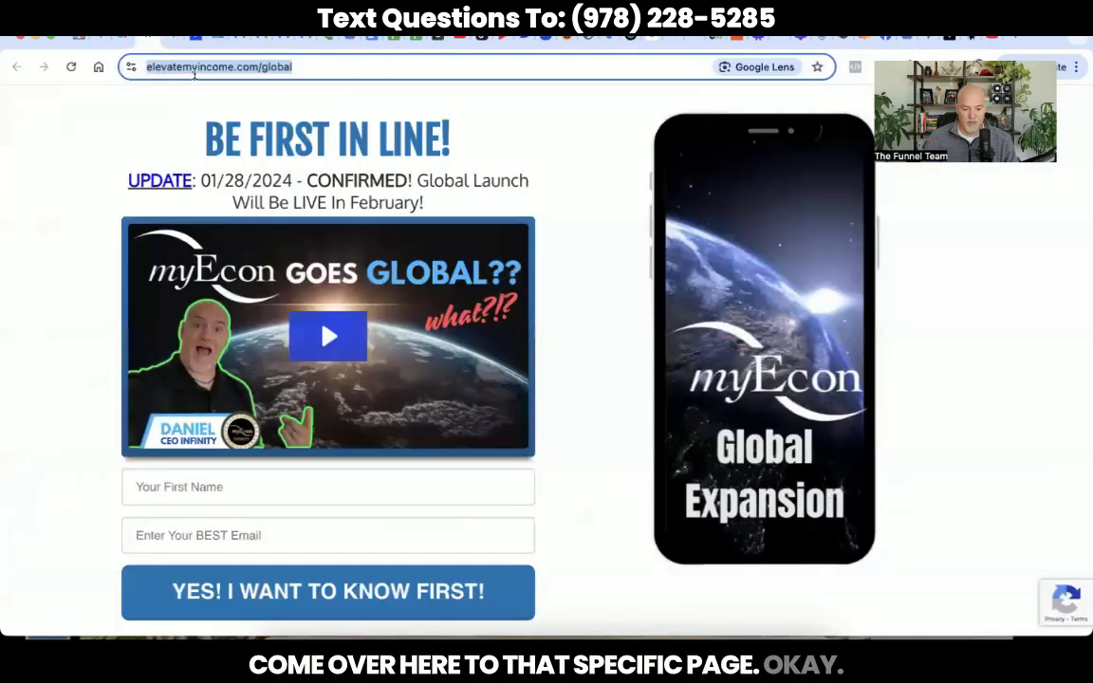
pyautogui.click(178, 113)
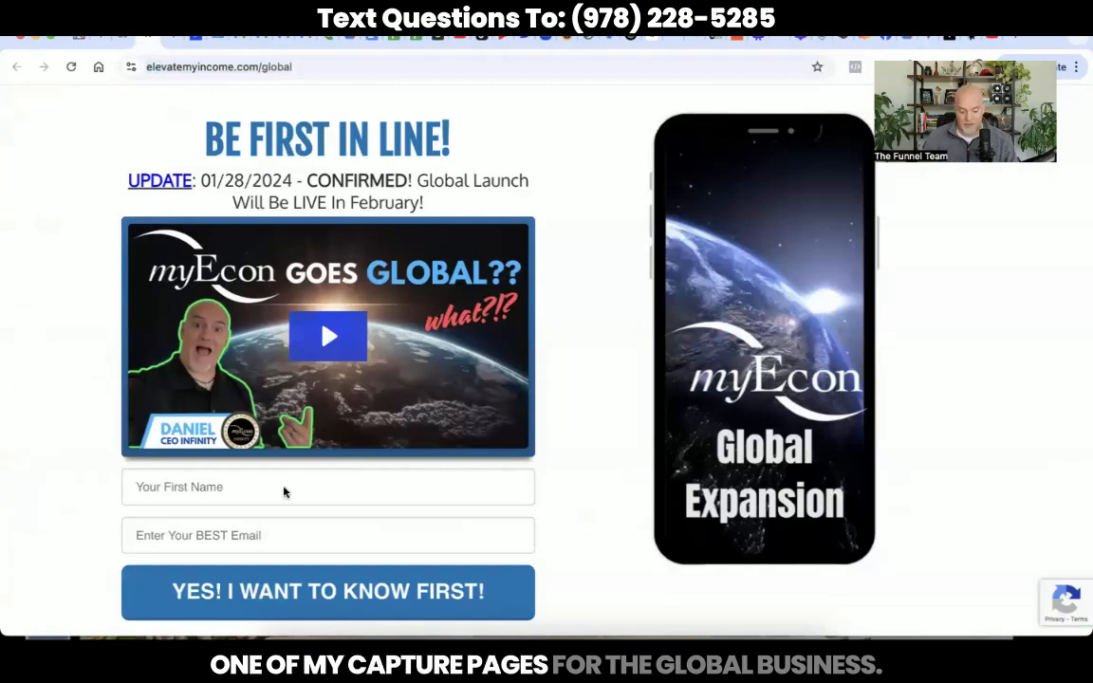
pyautogui.click(313, 634)
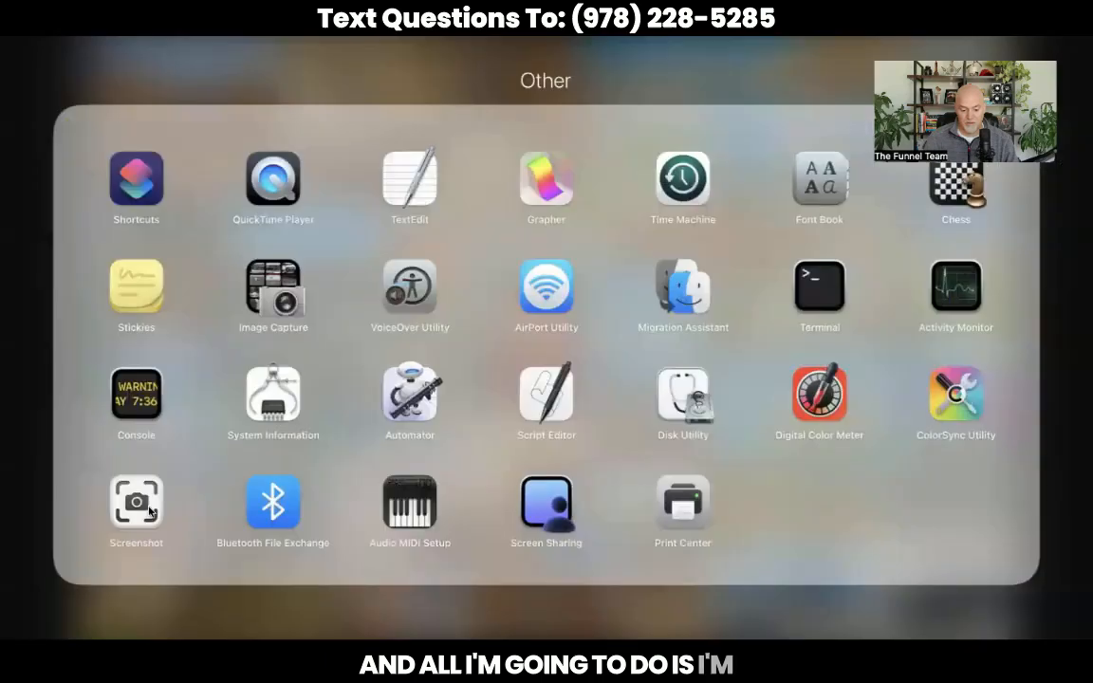
pyautogui.click(137, 493)
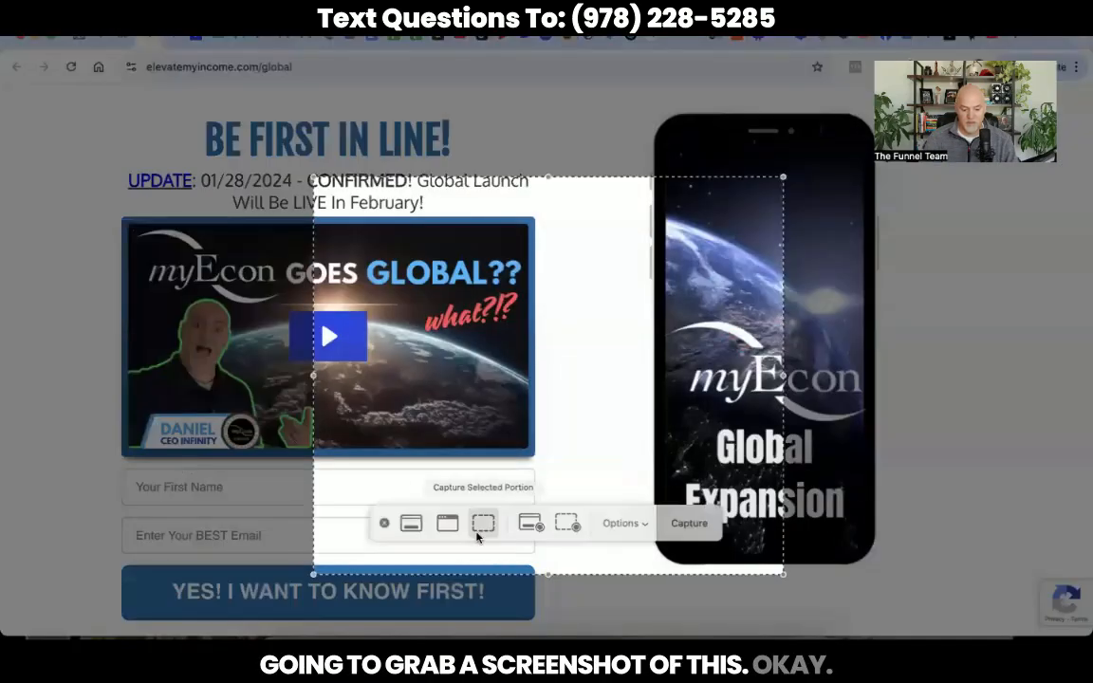
pyautogui.moveTo(443, 411); pyautogui.dragTo(240, 329)
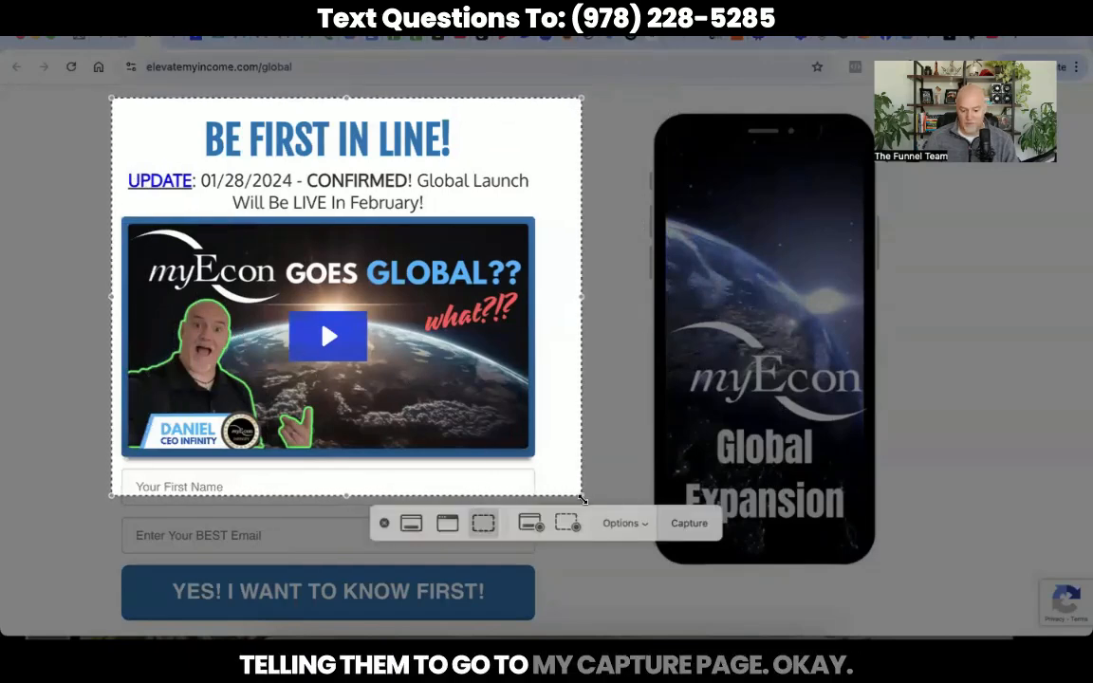
pyautogui.moveTo(582, 495); pyautogui.dragTo(893, 631)
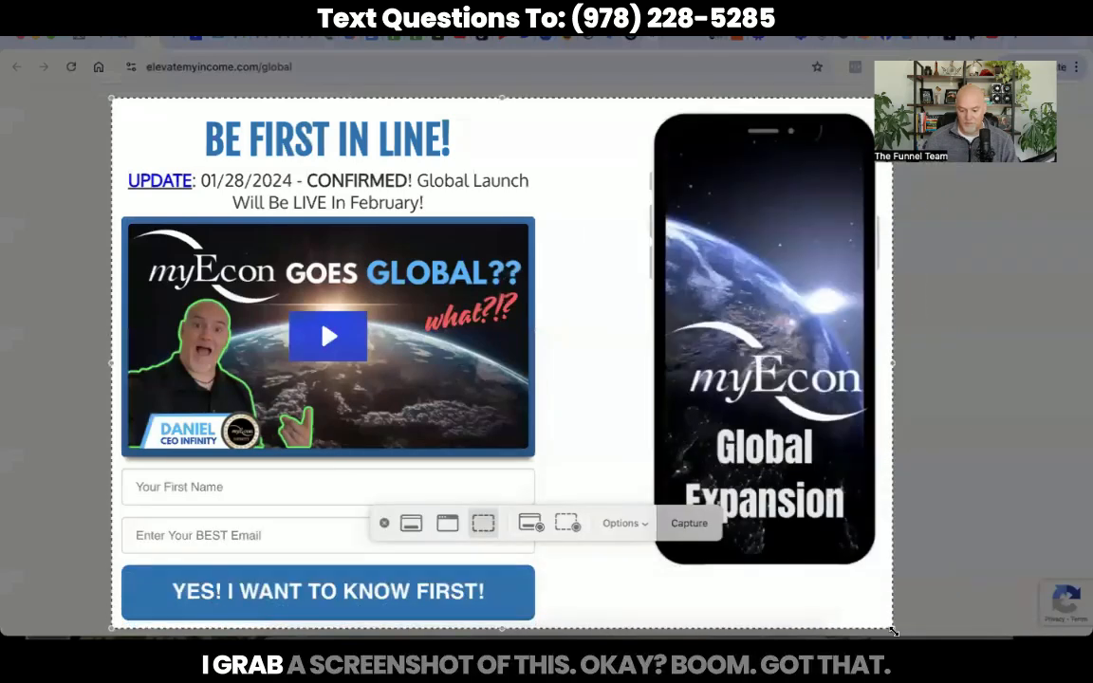
pyautogui.click(689, 523)
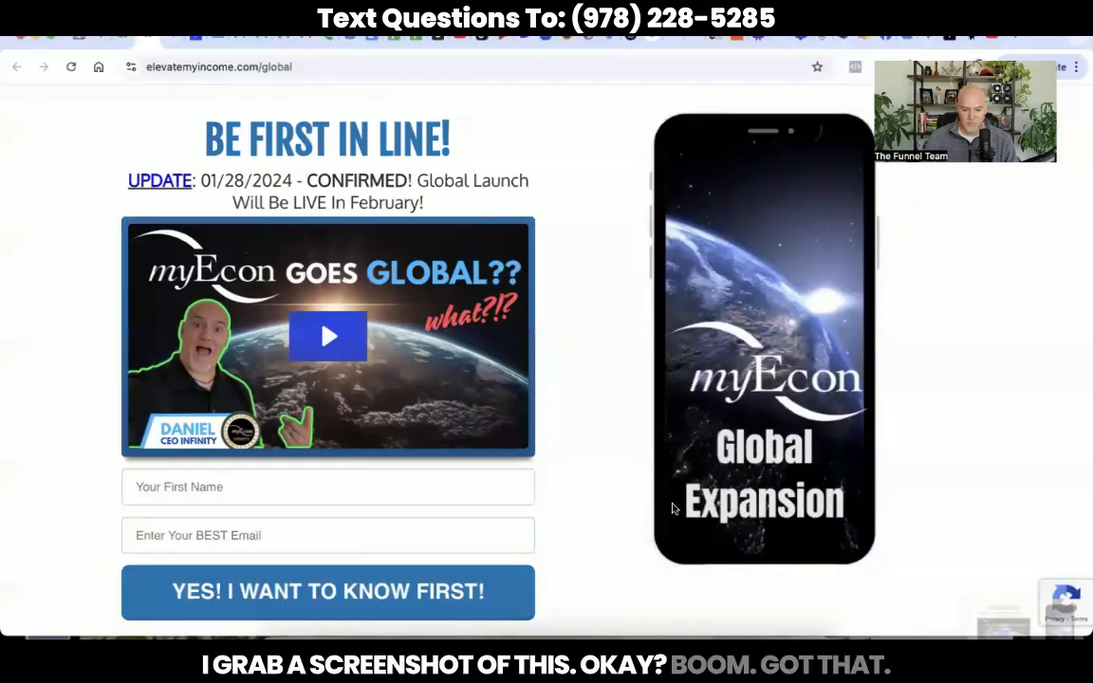
# Step: Add the capture-page screenshot to the VEED project starting at 00:24.6, ending at 00:29.6
pyautogui.click(433, 36)
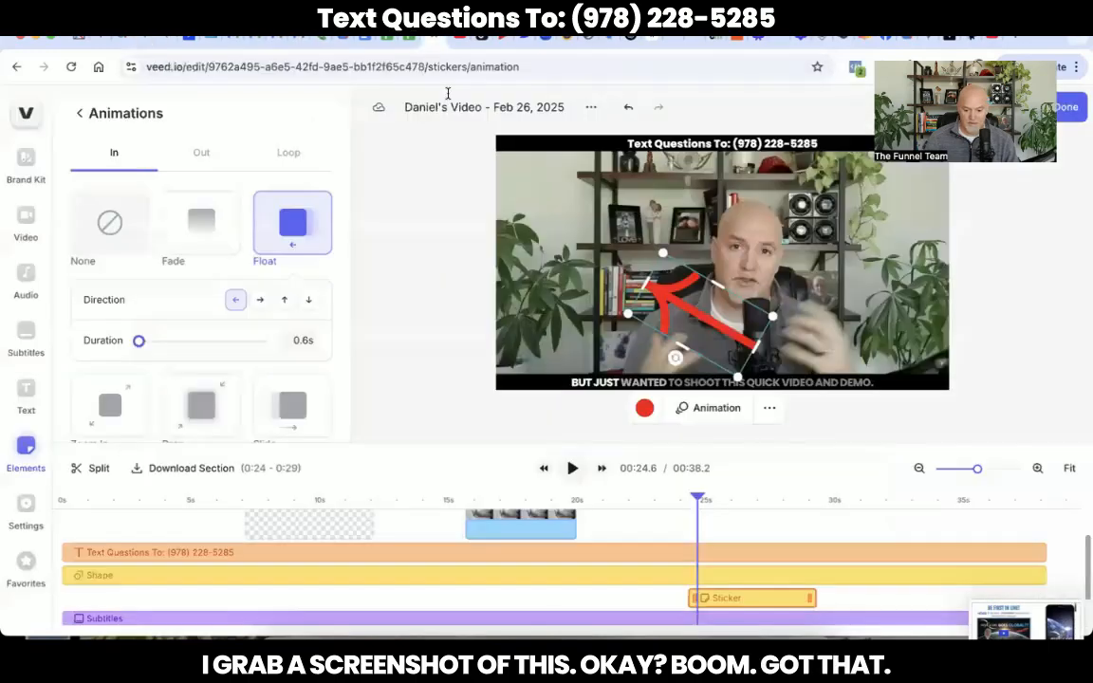
pyautogui.moveTo(1020, 621); pyautogui.dragTo(702, 508)
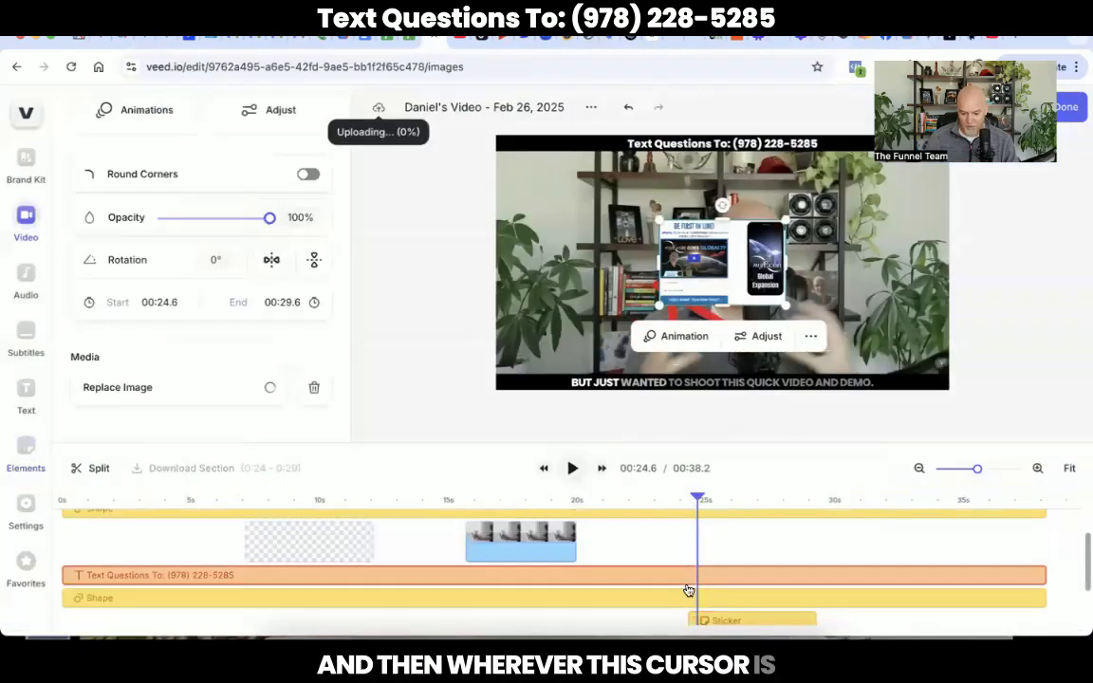
pyautogui.scroll(1, 698, 575)
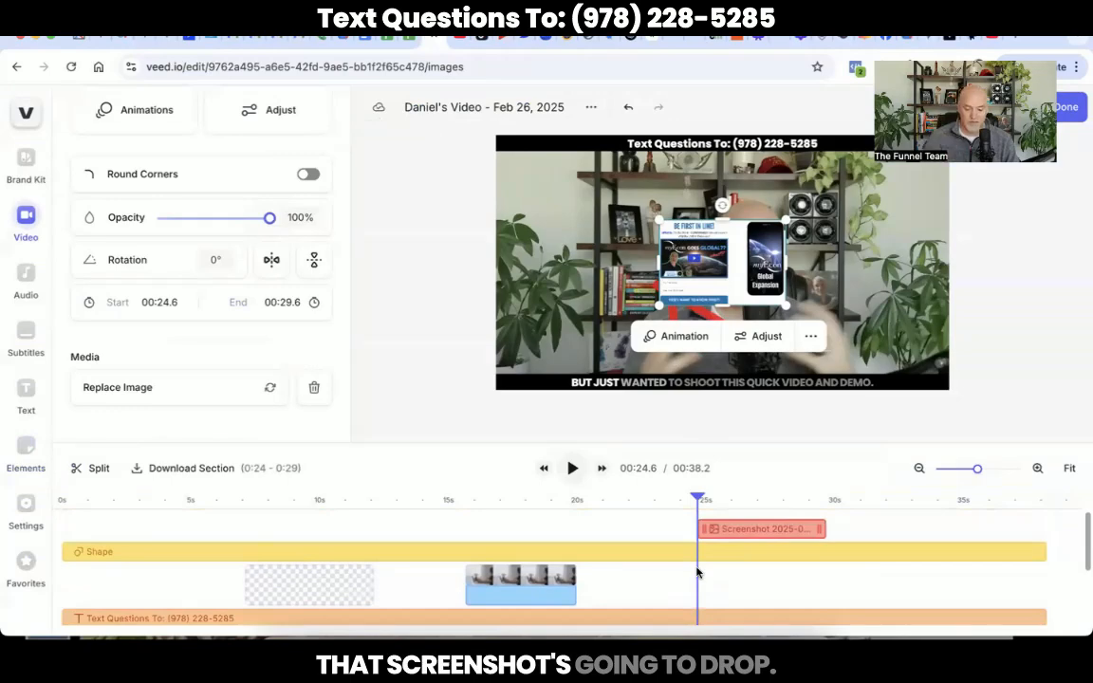
pyautogui.moveTo(822, 528)
pyautogui.mouseDown()
pyautogui.moveTo(1003, 517)
pyautogui.moveTo(771, 532)
pyautogui.moveTo(828, 531)
pyautogui.mouseUp()
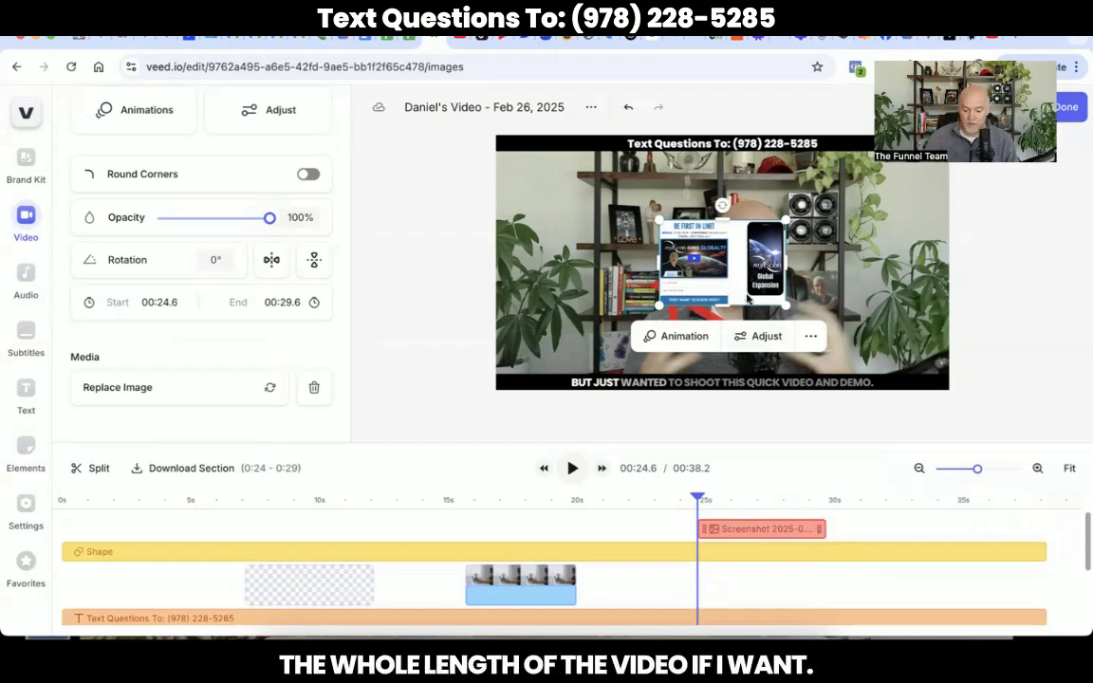
# Step: Move the screenshot to the upper-left and enlarge it where the red arrow points
pyautogui.moveTo(755, 259); pyautogui.dragTo(608, 235)
pyautogui.moveTo(637, 194); pyautogui.dragTo(675, 169)
pyautogui.moveTo(637, 218); pyautogui.dragTo(625, 217)
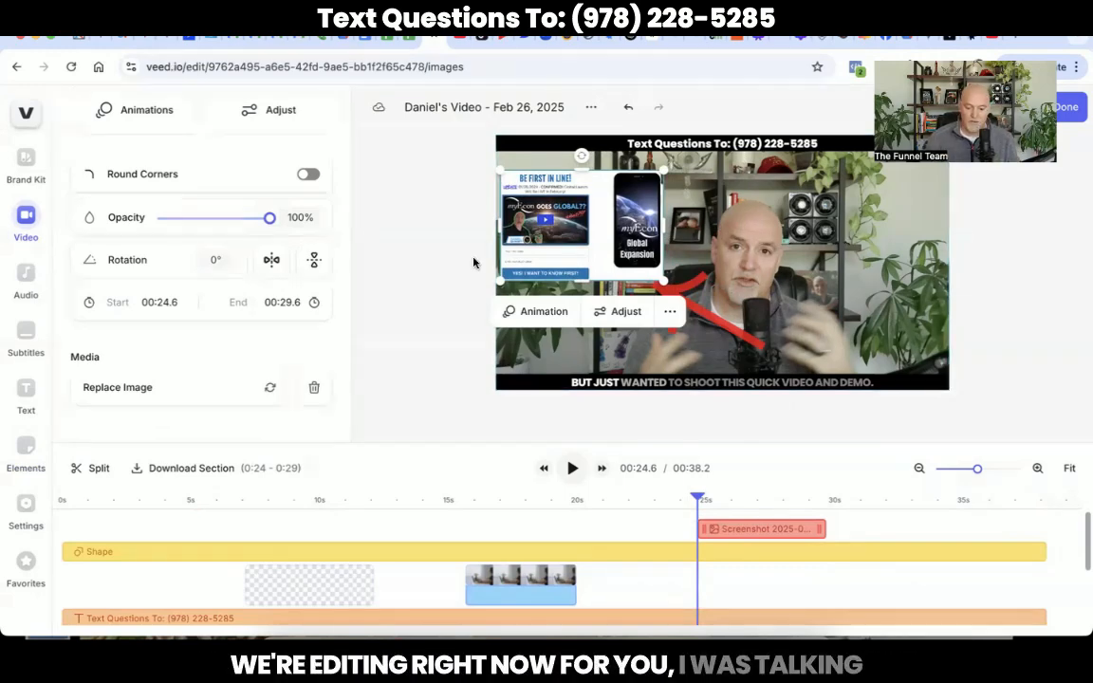
pyautogui.click(452, 281)
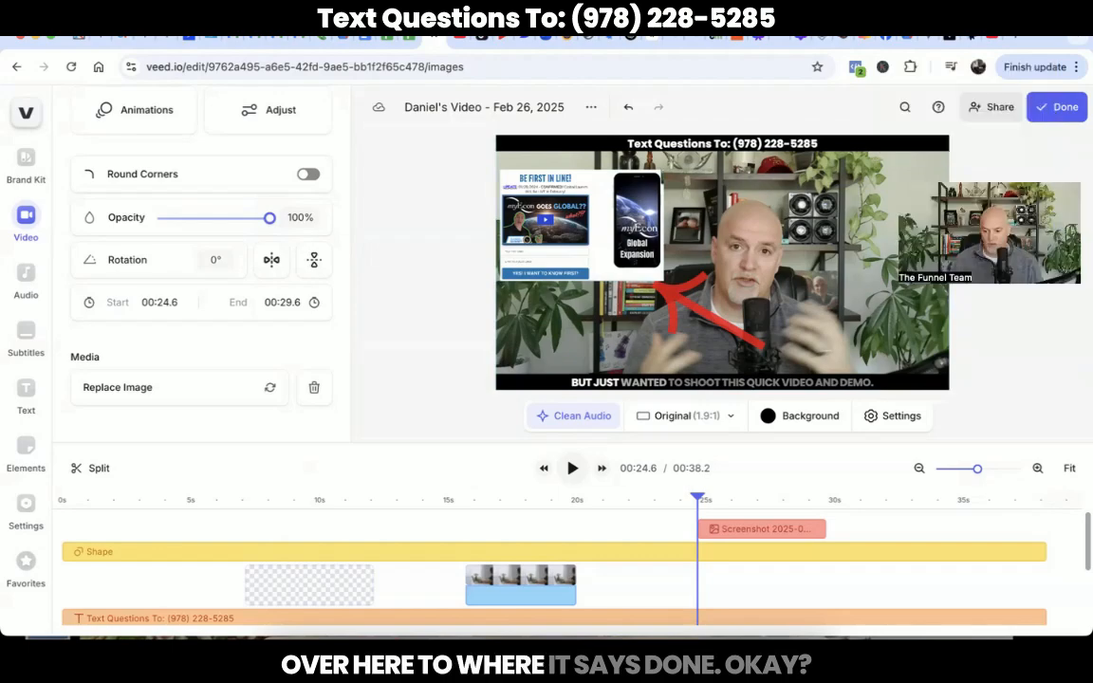
pyautogui.click(1048, 111)
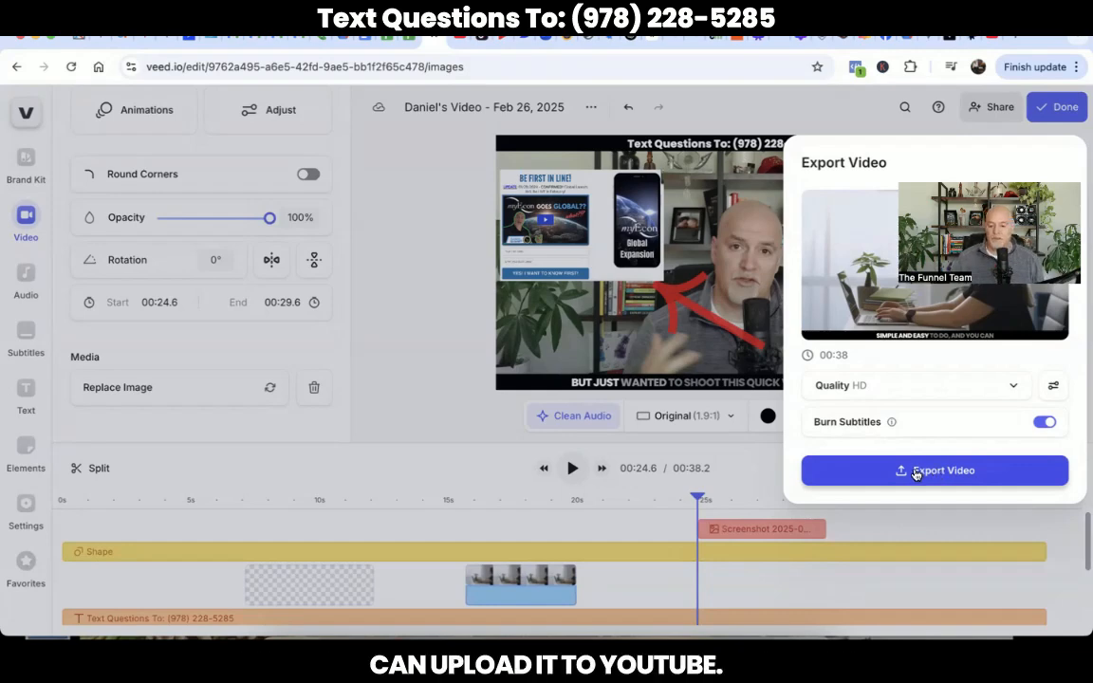
pyautogui.click(349, 305)
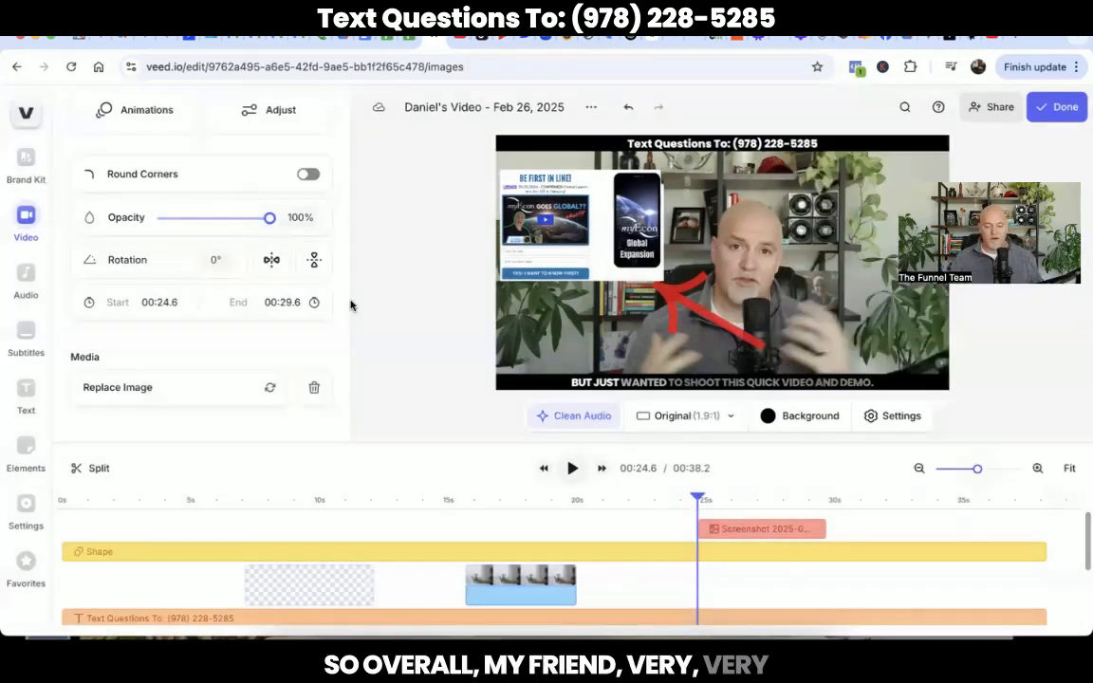